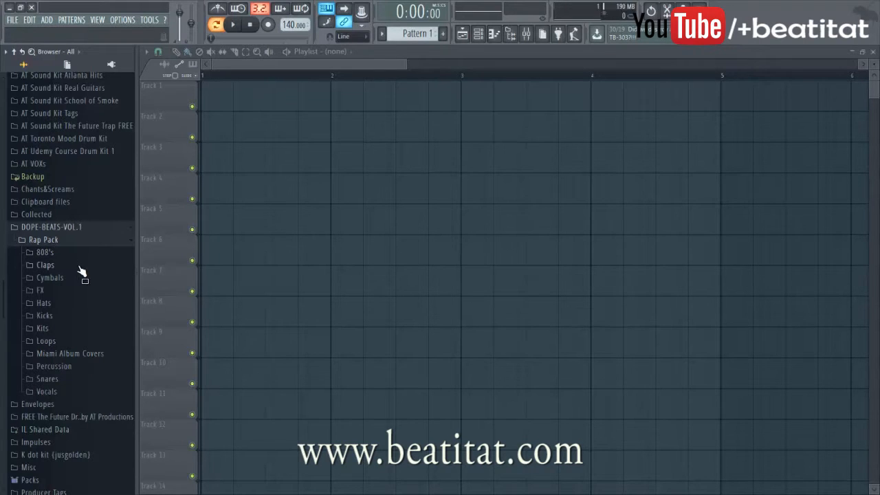
Look through the clap samples in the Rap Pack's Claps folder and collapse it again.
left_click(104, 271)
scroll(88, 252, "down", 5)
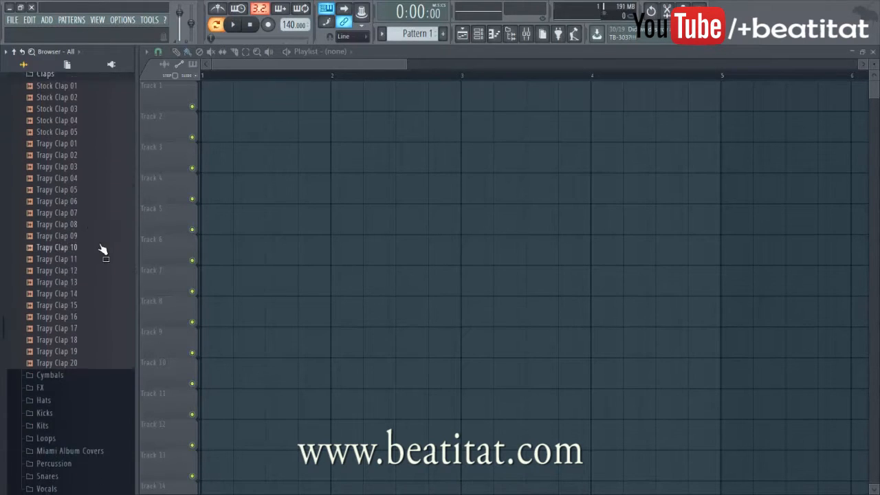
scroll(83, 337, "up", 3)
scroll(77, 324, "up", 3)
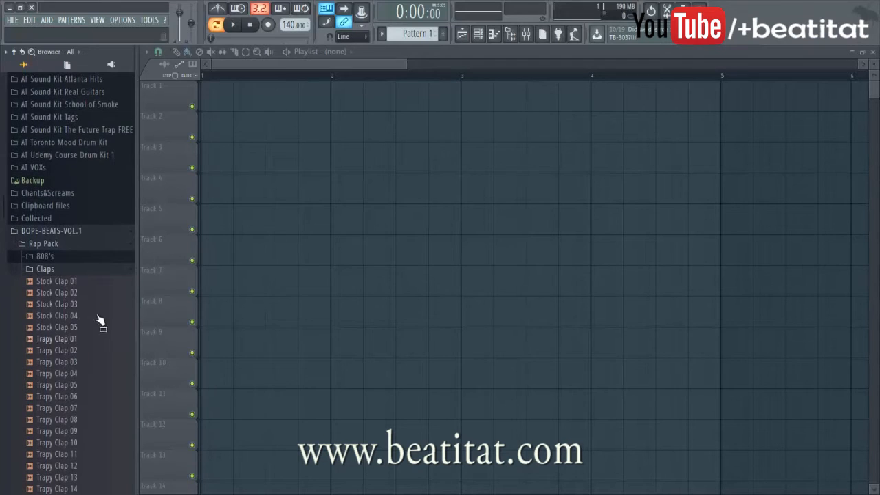
scroll(93, 317, "down", 4)
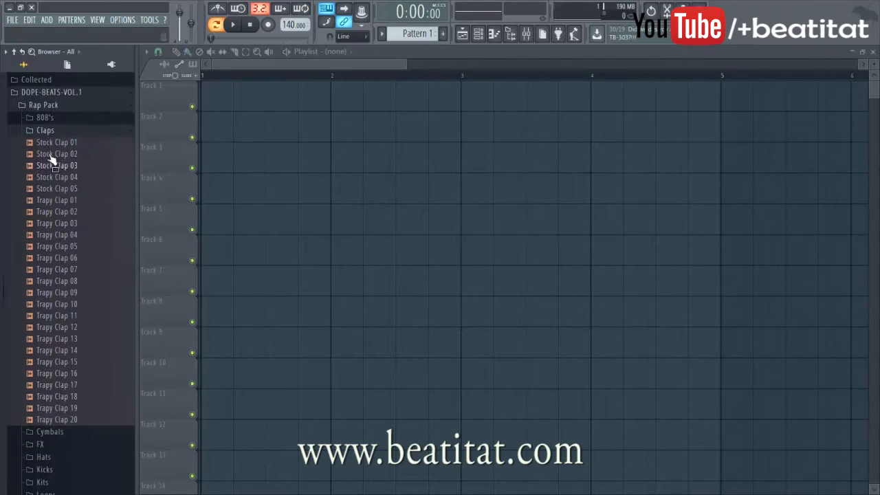
left_click(59, 132)
Check the contents of the Rap Pack's Cymbals and FX folders, collapsing each one after viewing.
left_click(59, 148)
left_click(59, 148)
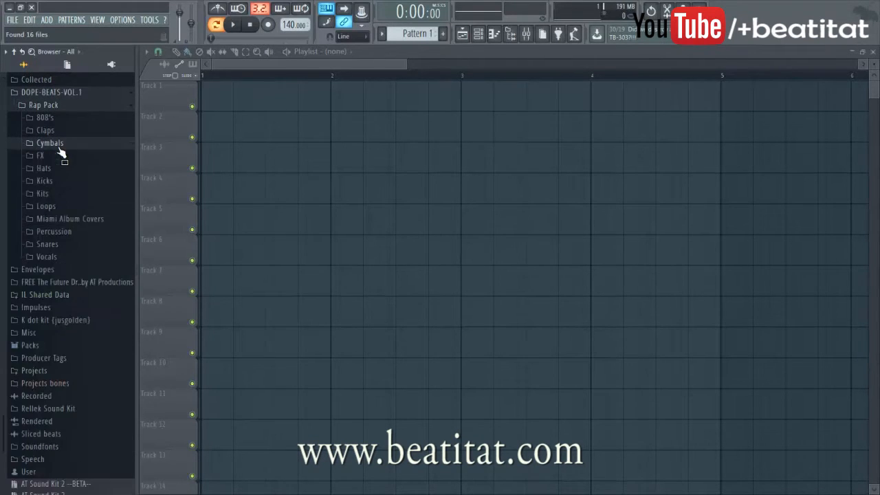
left_click(59, 159)
left_click(58, 161)
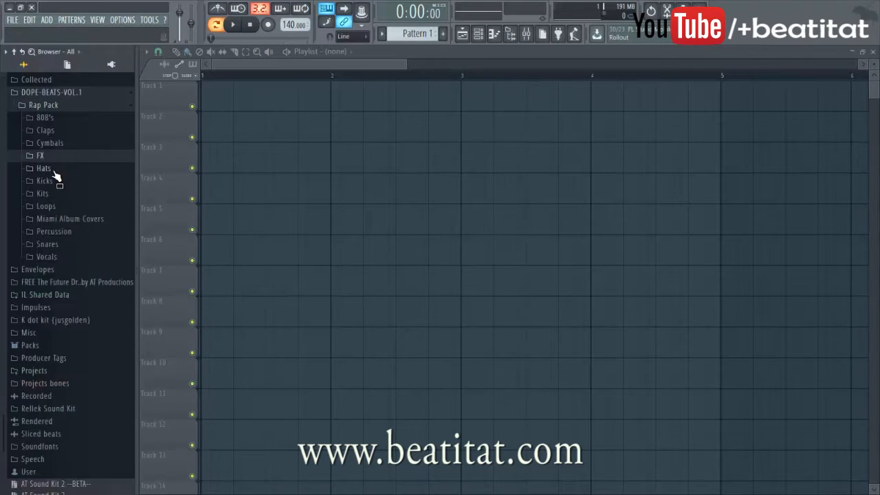
Look through the samples in the Hats and Kicks folders, collapsing each one after viewing.
left_click(59, 167)
scroll(71, 289, "down", 6)
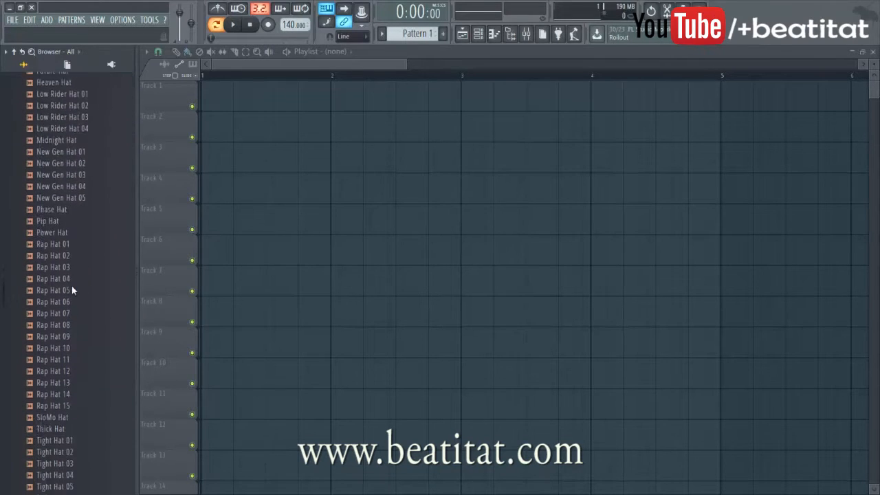
scroll(62, 288, "up", 8)
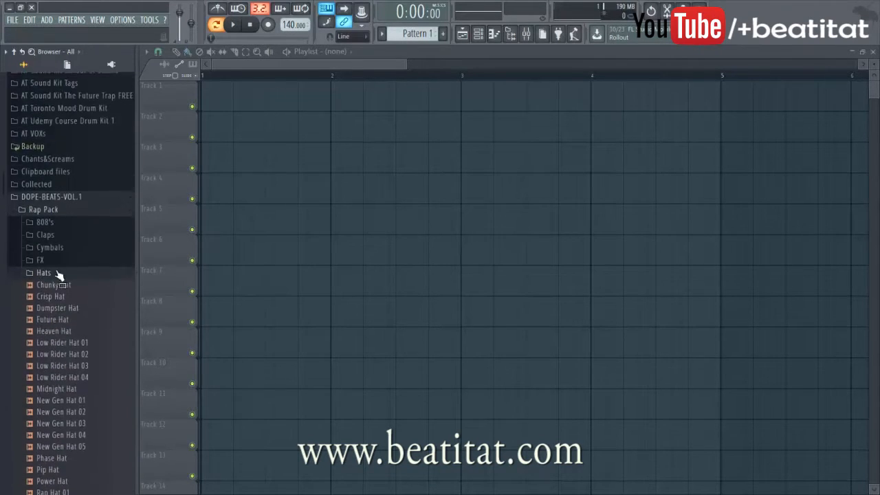
left_click(54, 278)
left_click(55, 289)
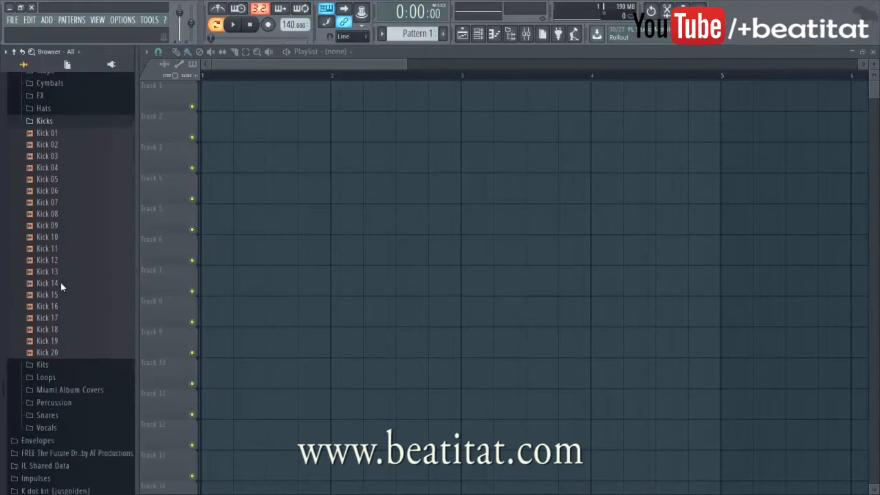
left_click(50, 265)
Expand the Kits folder and view the Boss Kit, Retro Kit and Tight Kit one by one, then collapse it.
left_click(55, 278)
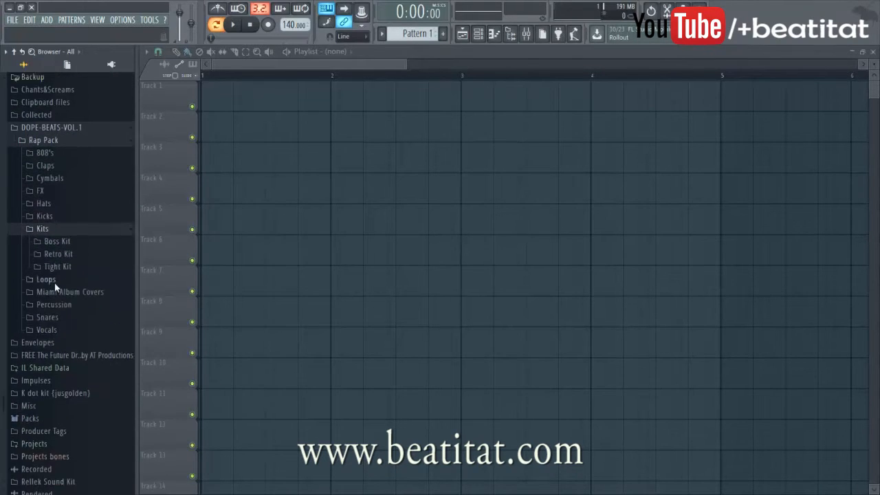
left_click(57, 213)
left_click(60, 213)
left_click(59, 226)
left_click(59, 227)
left_click(61, 239)
left_click(60, 239)
left_click(58, 201)
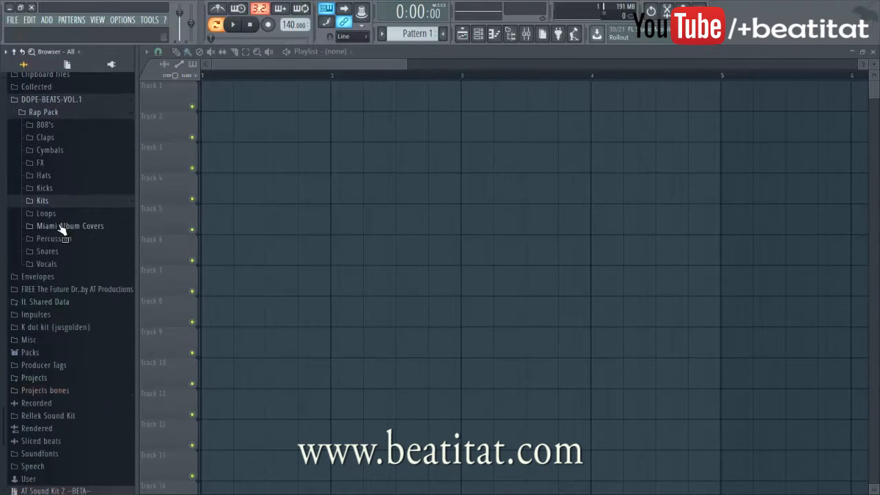
Glance into the Loops folder, then return to Kits and review the individual drum sounds in its three subfolders.
left_click(57, 214)
left_click(49, 178)
left_click(55, 165)
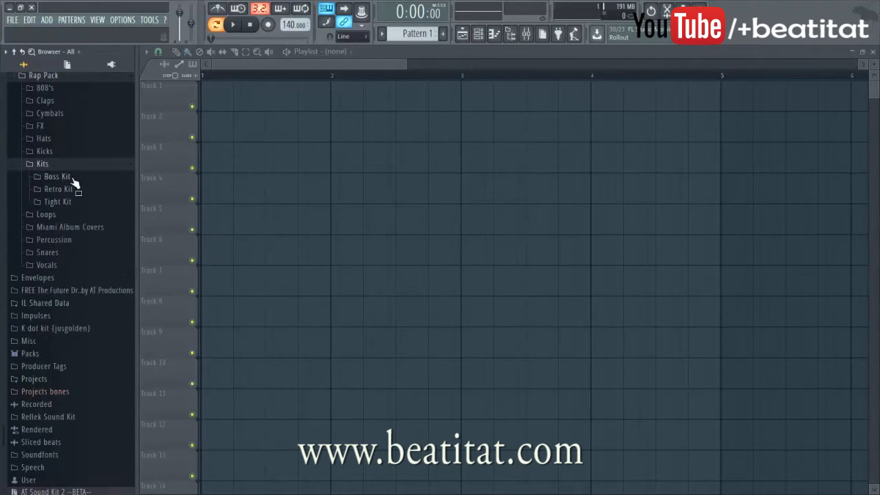
left_click(96, 178)
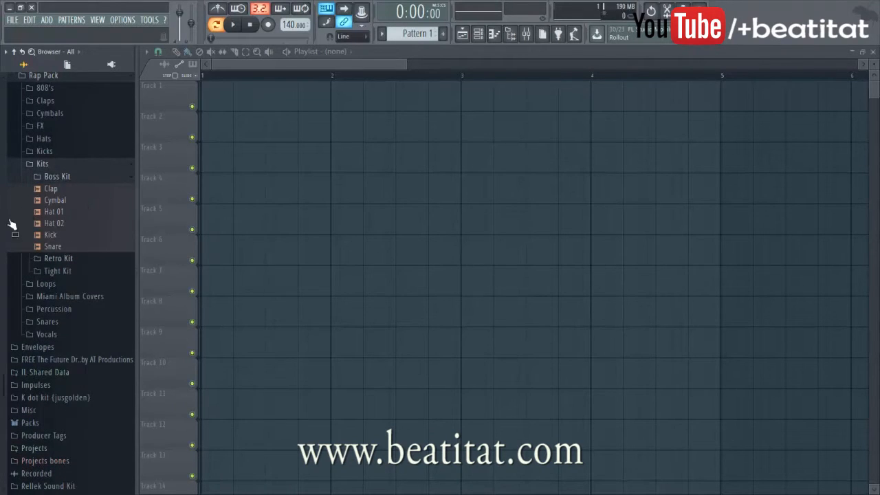
left_click(52, 178)
left_click(79, 191)
left_click(79, 192)
left_click(79, 204)
left_click(65, 203)
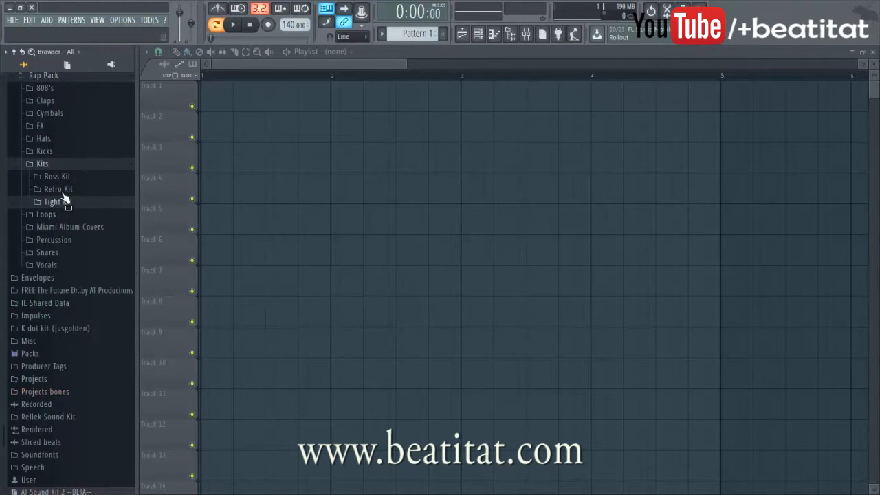
left_click(61, 166)
Look through the bell, brass, drum fill and piano loops in the Loops folder and collapse it.
left_click(72, 180)
scroll(75, 275, "down", 8)
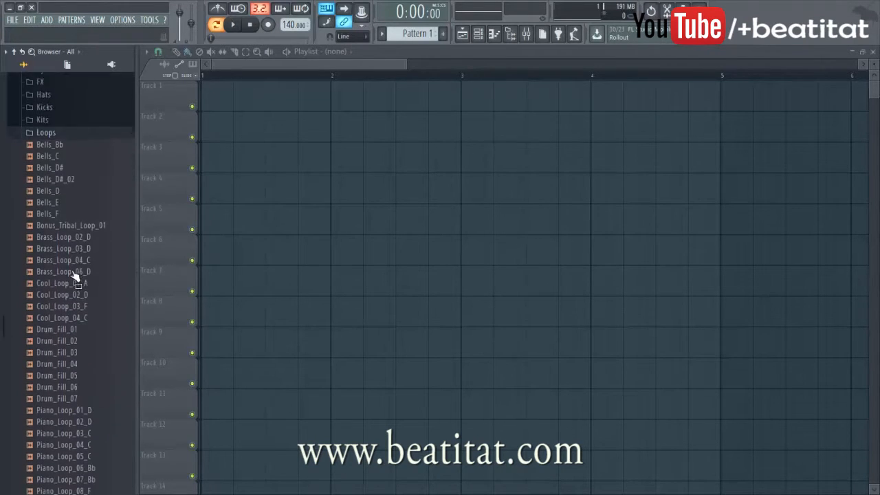
scroll(81, 280, "up", 10)
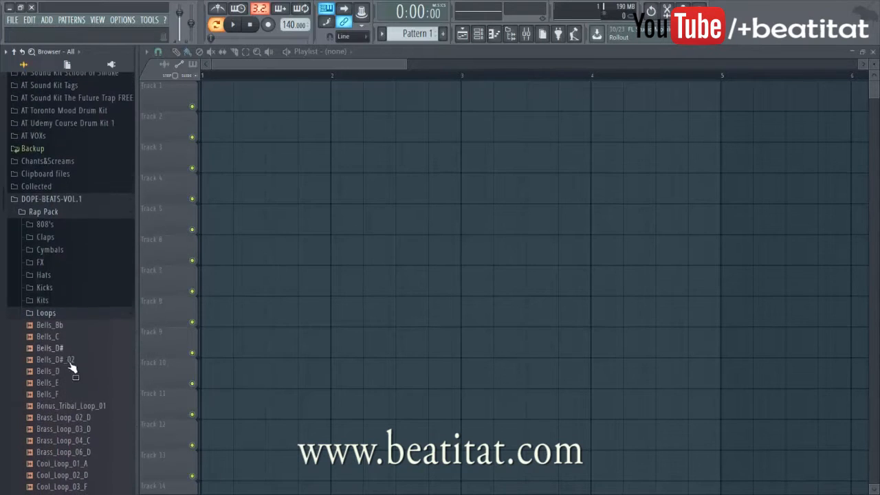
scroll(55, 344, "down", 2)
left_click(57, 248)
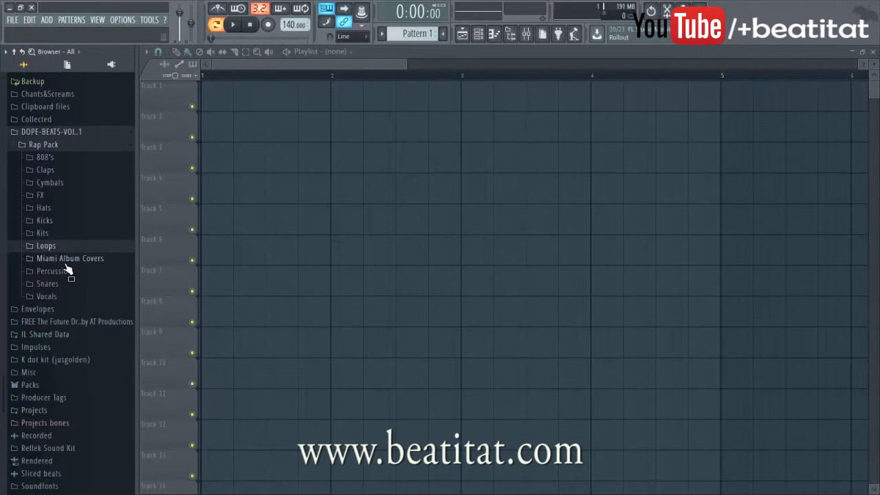
View the cover files in the Miami Album Covers folder and collapse it.
left_click(66, 259)
left_click(103, 192)
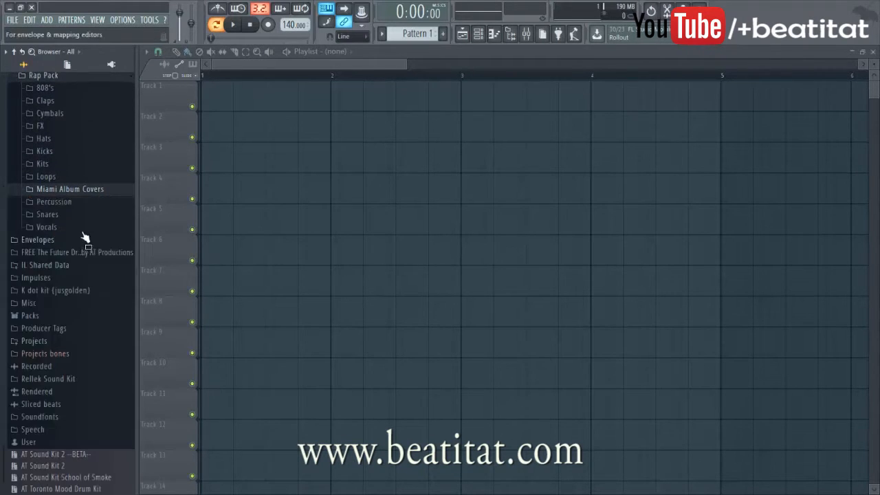
left_click(102, 192)
scroll(66, 220, "down", 3)
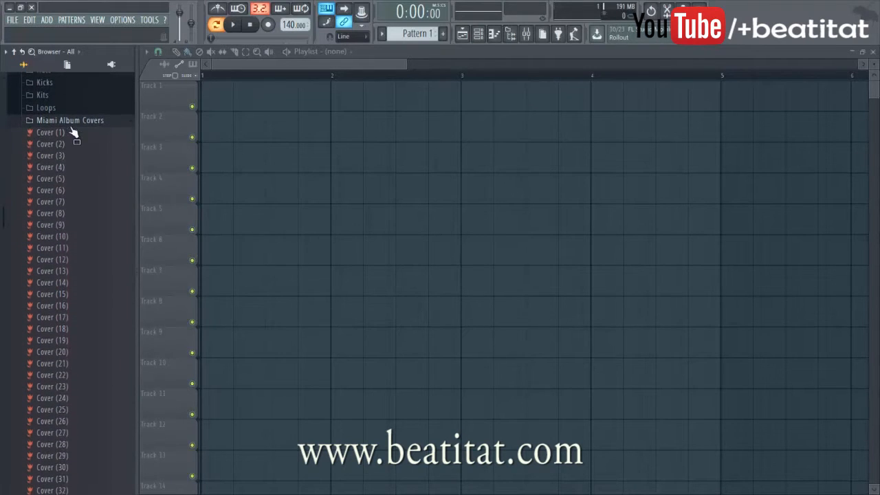
left_click(63, 122)
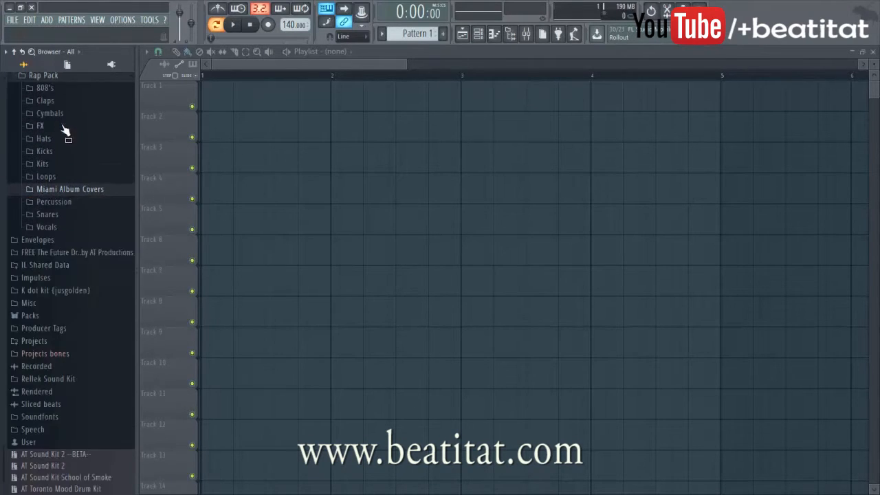
View the samples in the Percussion and Snares folders, collapsing each one after viewing.
left_click(31, 202)
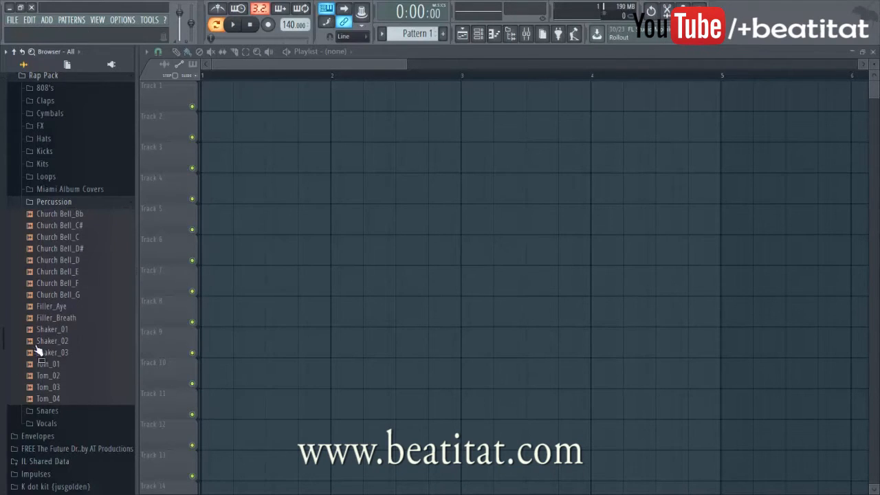
left_click(63, 203)
left_click(62, 215)
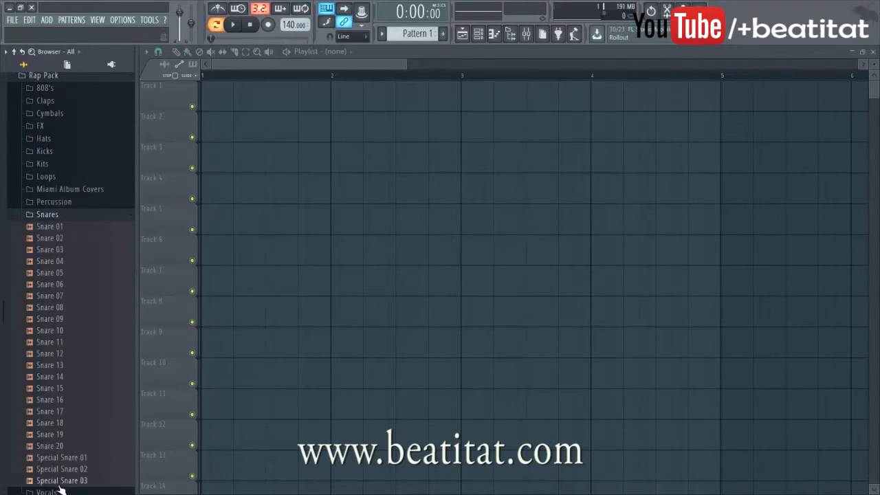
left_click(70, 216)
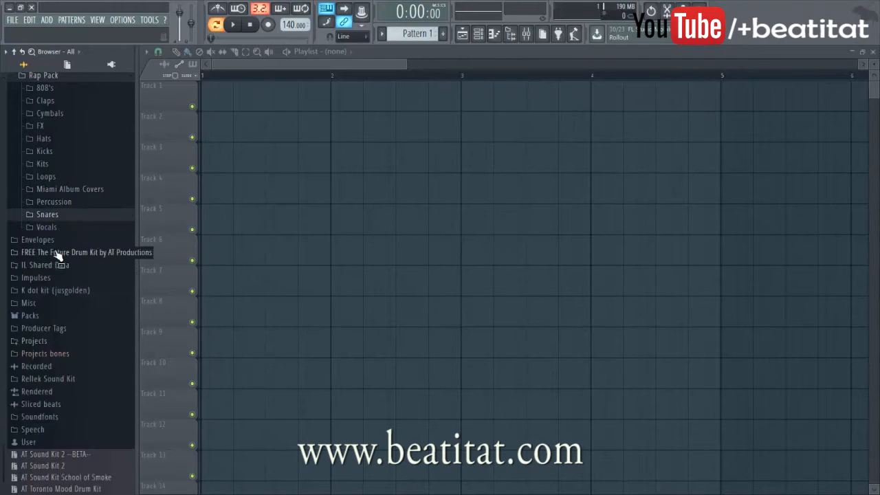
Look through the vocal samples in the Vocals folder and collapse it.
left_click(82, 229)
scroll(96, 309, "down", 2)
scroll(92, 369, "up", 2)
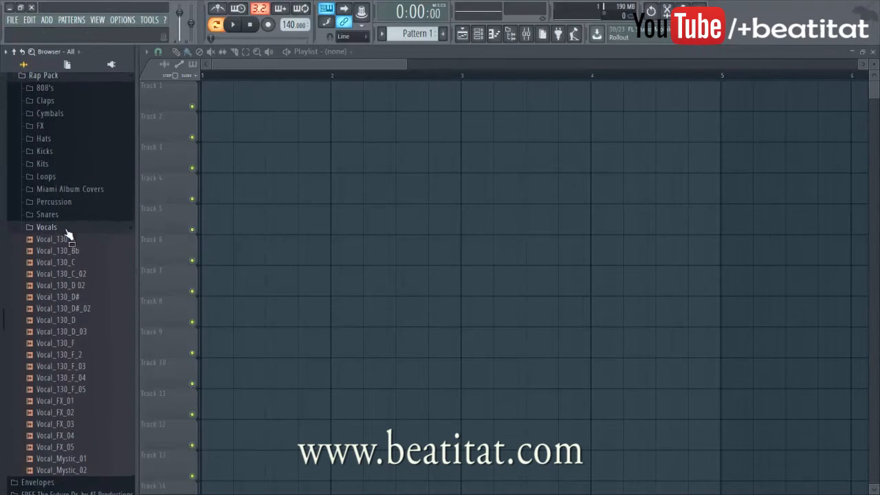
left_click(67, 233)
Expand the 808's folder and look through the samples in its Hybrid 808's subfolder.
scroll(92, 280, "up", 6)
scroll(64, 353, "down", 1)
left_click(50, 365)
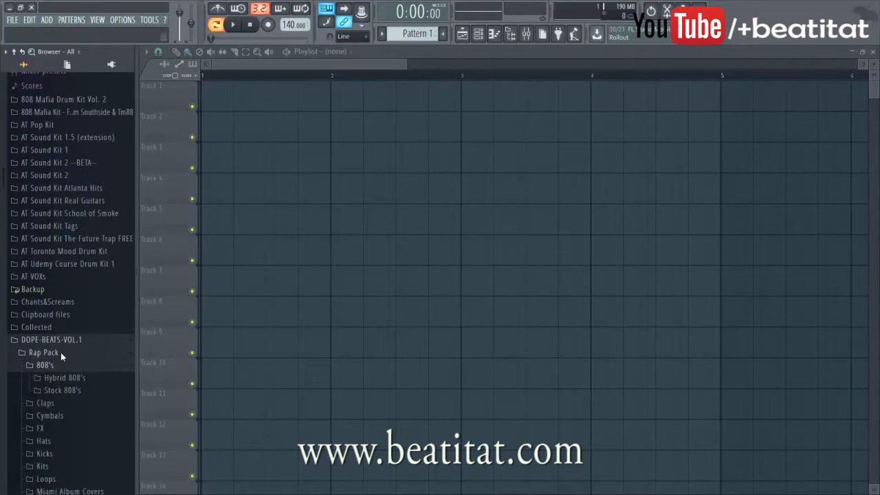
scroll(82, 318, "down", 5)
left_click(89, 311)
scroll(71, 331, "down", 10)
scroll(73, 331, "down", 3)
scroll(74, 344, "up", 12)
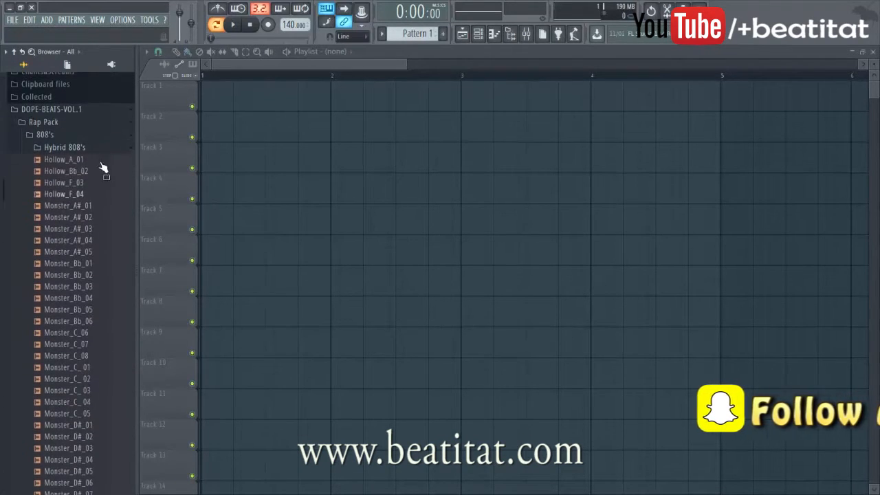
left_click(101, 149)
View the samples in the Stock 808's subfolder and collapse it.
left_click(93, 159)
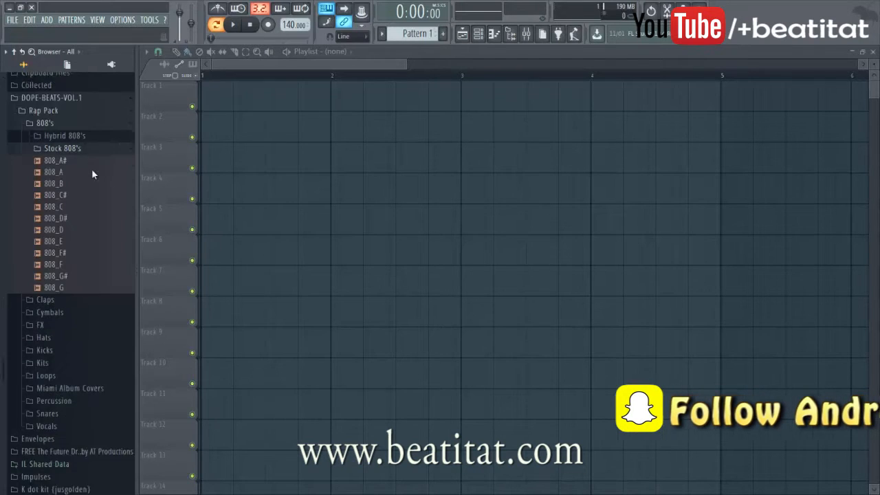
scroll(85, 198, "up", 3)
left_click(87, 227)
Review the Monster samples in Hybrid 808's once more, then collapse that subfolder and the 808's folder.
left_click(86, 215)
scroll(89, 248, "down", 3)
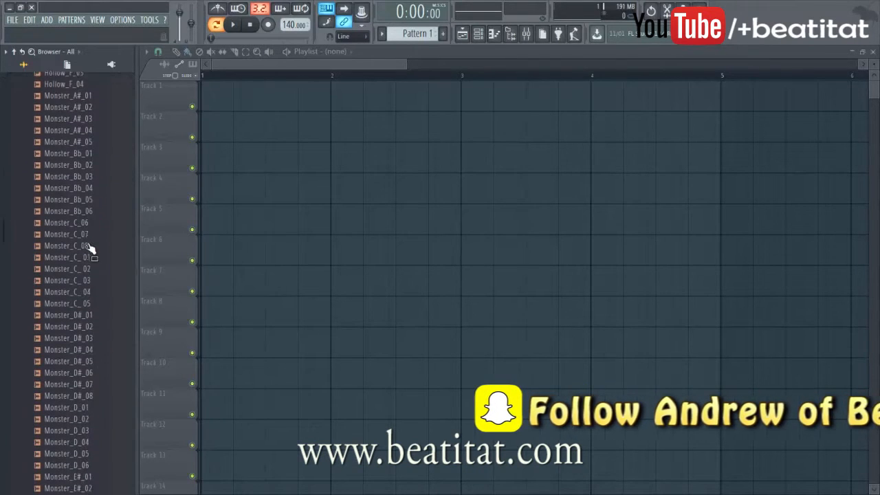
scroll(90, 247, "down", 1)
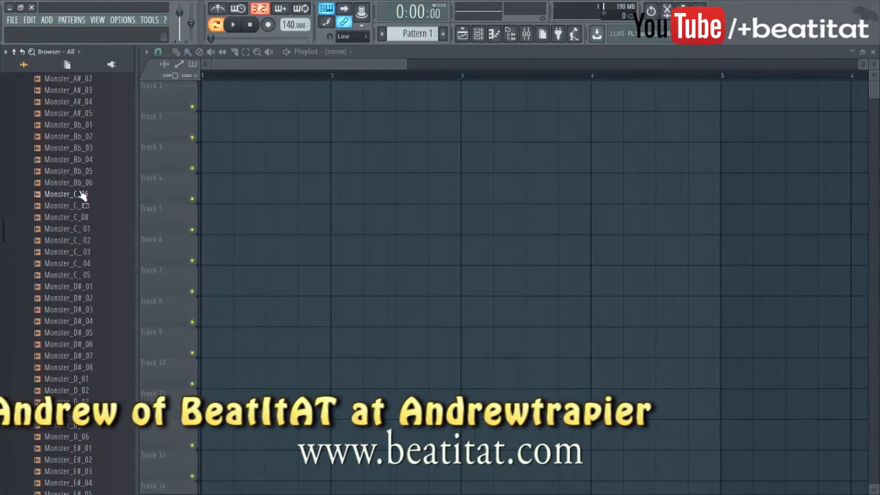
scroll(55, 165, "up", 6)
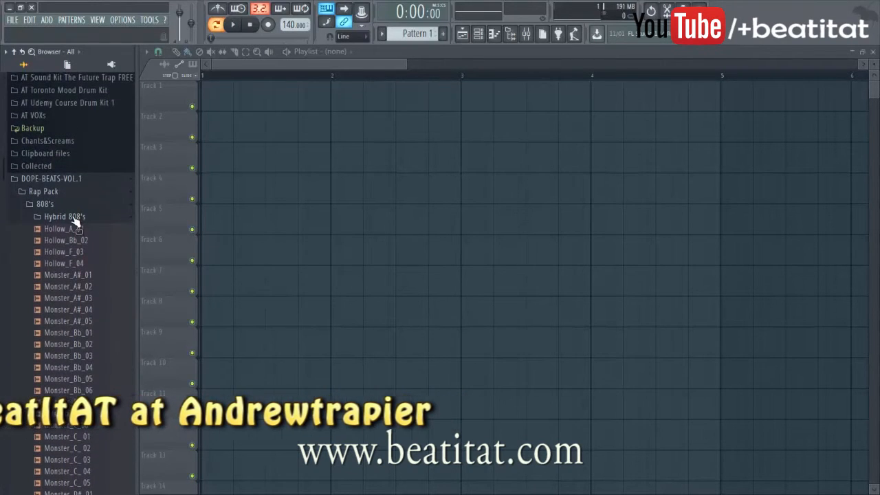
left_click(74, 219)
left_click(102, 205)
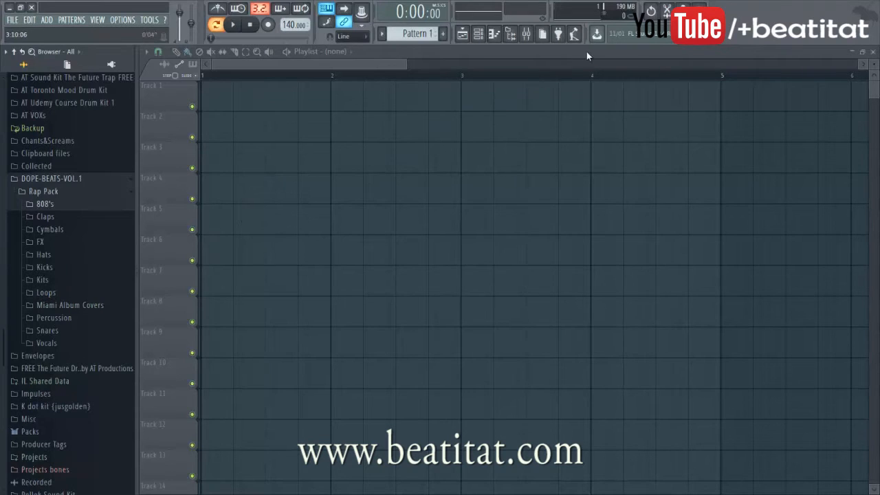
Zoom the Playlist out to show about nine bars and bring up the Channel rack over its first tracks.
left_click_drag(404, 61, 571, 62)
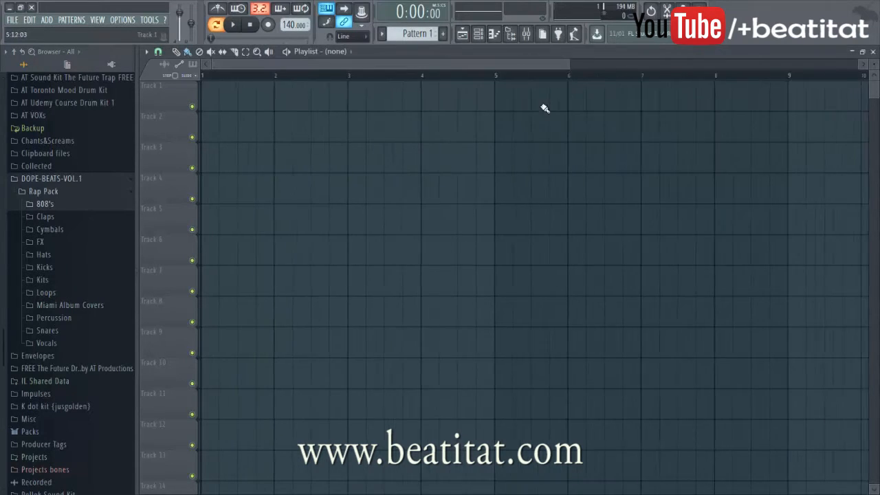
left_click(479, 33)
left_click_drag(365, 69, 418, 73)
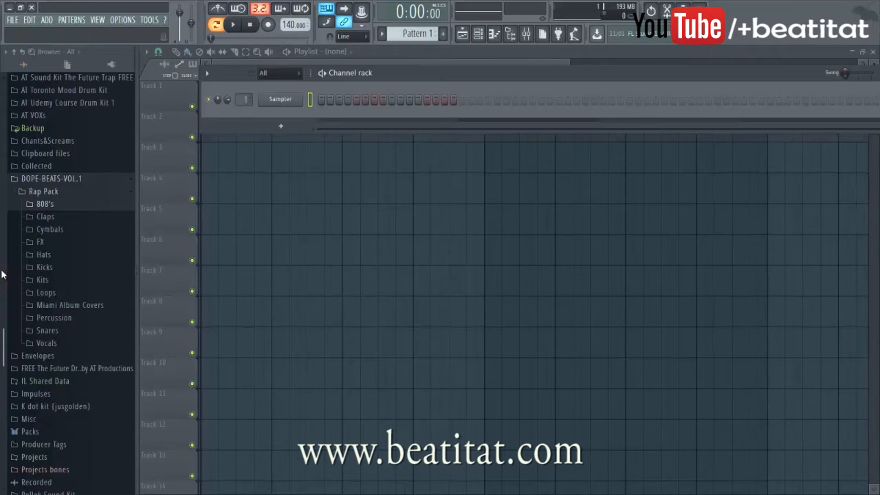
Expand the Rap Pack's Kicks folder so all its kick samples are listed for use.
left_click(81, 271)
left_click(81, 270)
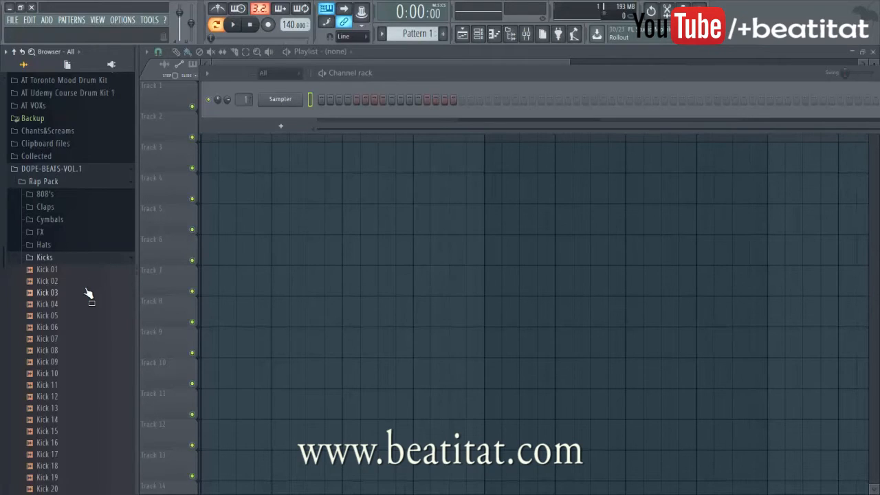
scroll(74, 285, "down", 5)
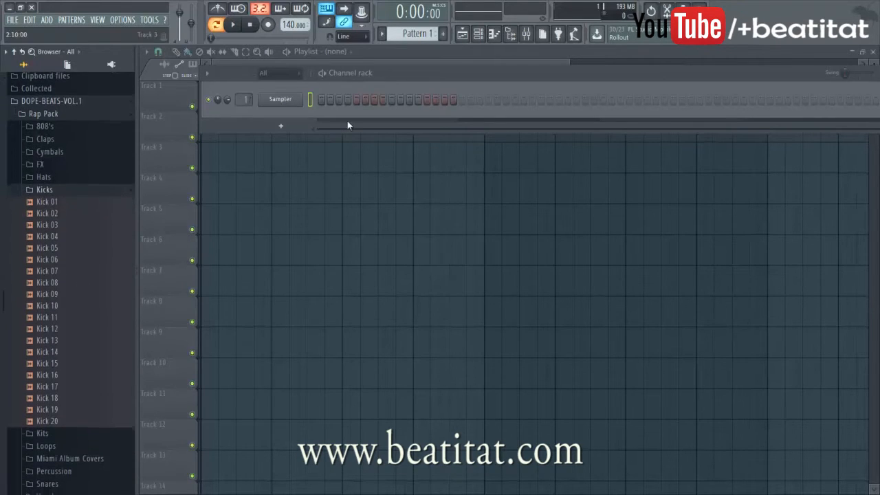
Move the Channel rack down so it sits over Playlist tracks 2 to 4.
left_click_drag(372, 73, 357, 117)
right_click(269, 145)
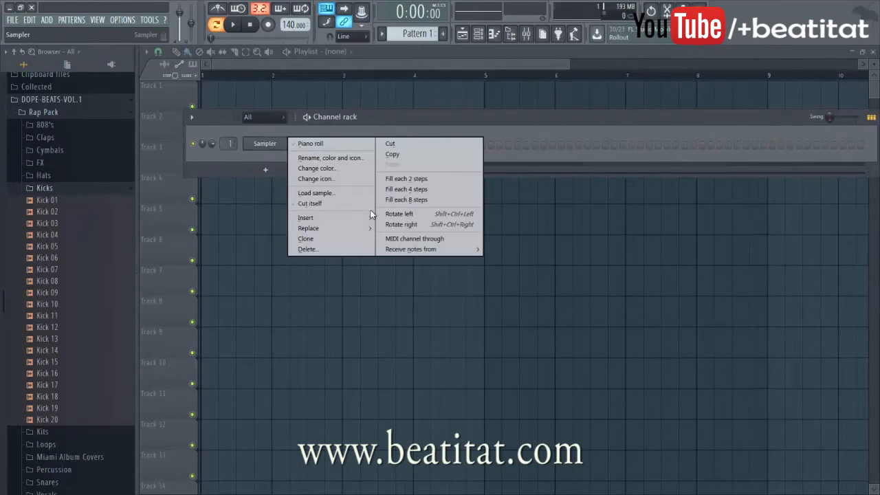
left_click(261, 181)
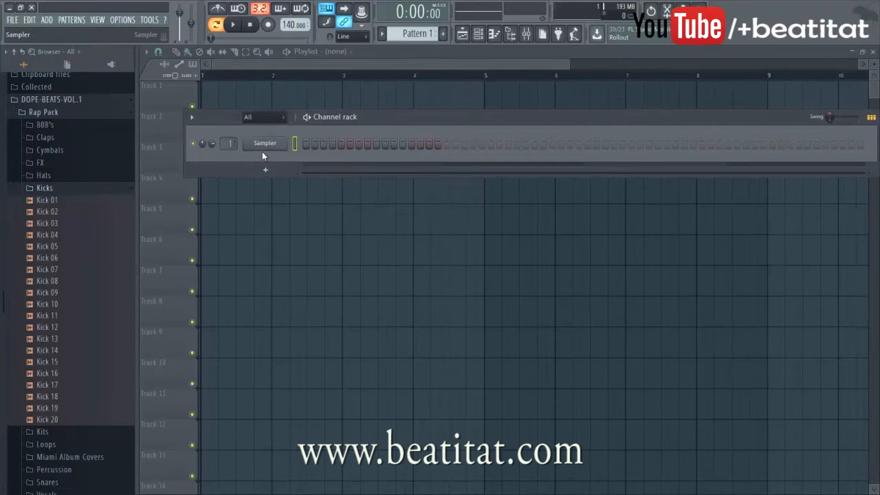
Expand the 808's and Hybrid 808's folders and audition Monster samples including Monster_C_ 03, Monster_C_08, Monster_C_06 and Monster_A#_03.
left_click(84, 126)
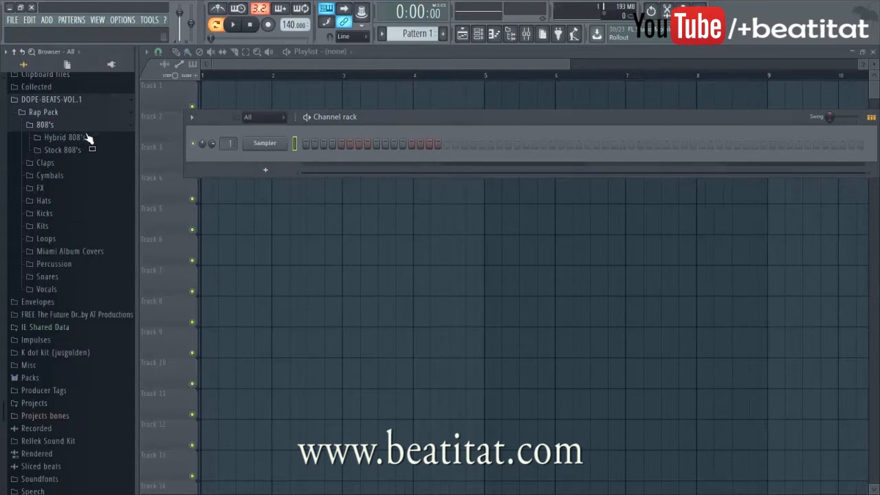
left_click(89, 137)
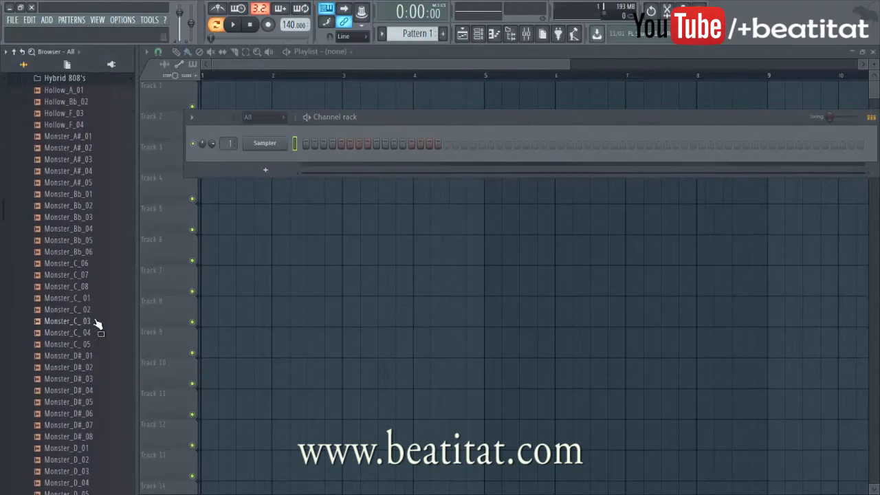
left_click(95, 322)
left_click(107, 287)
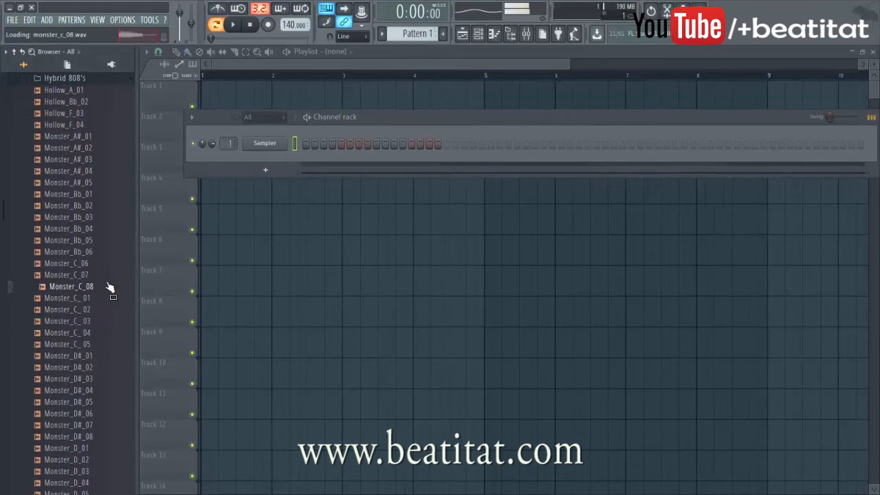
left_click(96, 265)
left_click(96, 160)
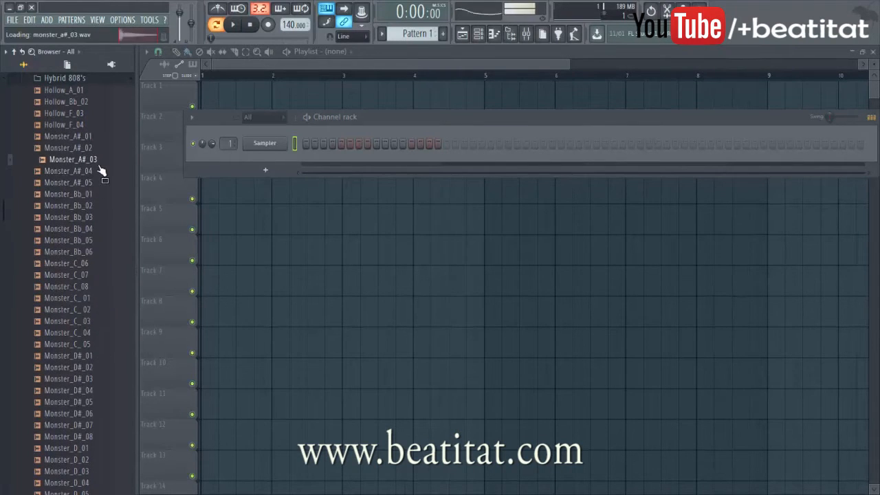
Audition further Monster samples in Hybrid 808's, from the Monster_D group through Monster_F_03.
left_click(105, 453)
scroll(104, 369, "down", 2)
left_click(80, 443)
left_click(86, 471)
scroll(87, 472, "down", 2)
left_click(88, 438)
left_click(87, 472)
scroll(87, 472, "down", 2)
scroll(87, 443, "down", 2)
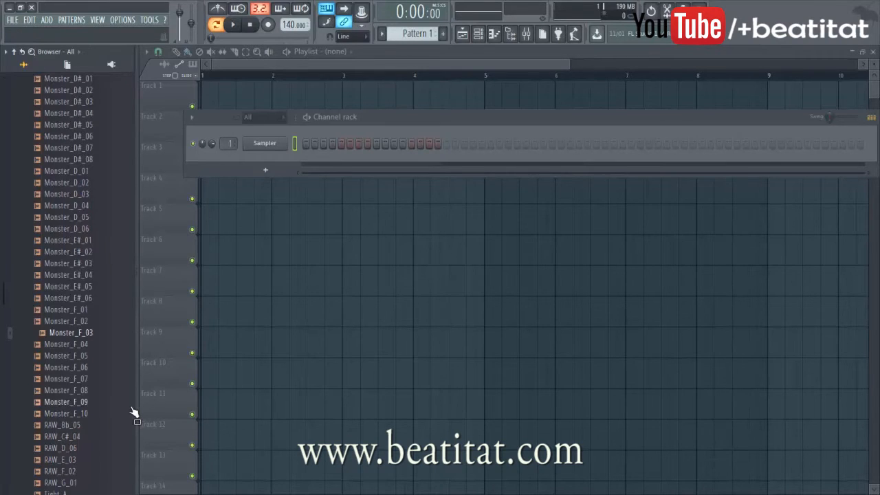
Audition the RAW_C#_04, RAW_D_06 and RAW_F_02 samples in Hybrid 808's.
left_click(94, 437)
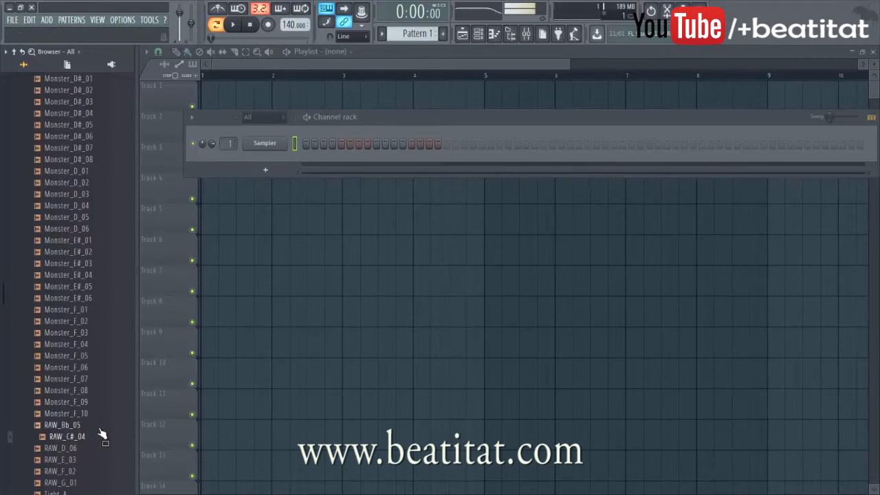
left_click(86, 448)
left_click(85, 472)
Audition Hollow_A_01 at the start of Hybrid 808's, then collapse that subfolder.
scroll(65, 250, "up", 10)
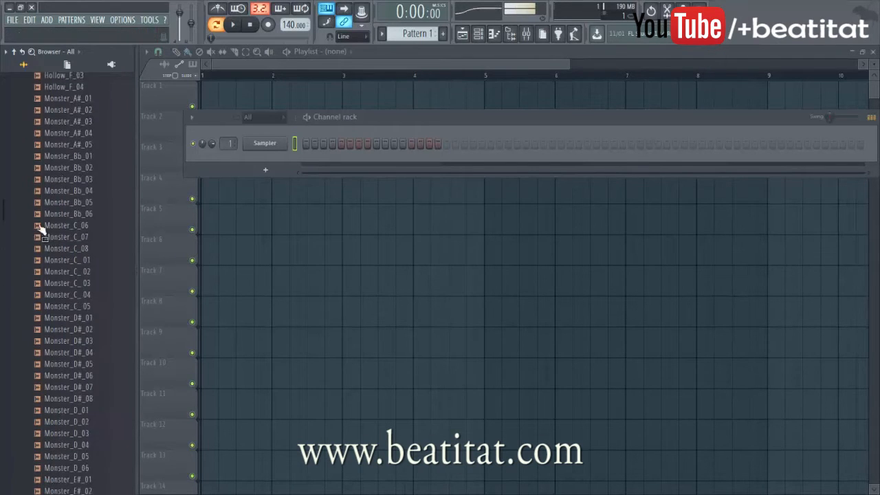
scroll(66, 213, "up", 5)
scroll(36, 393, "down", 4)
left_click(73, 298)
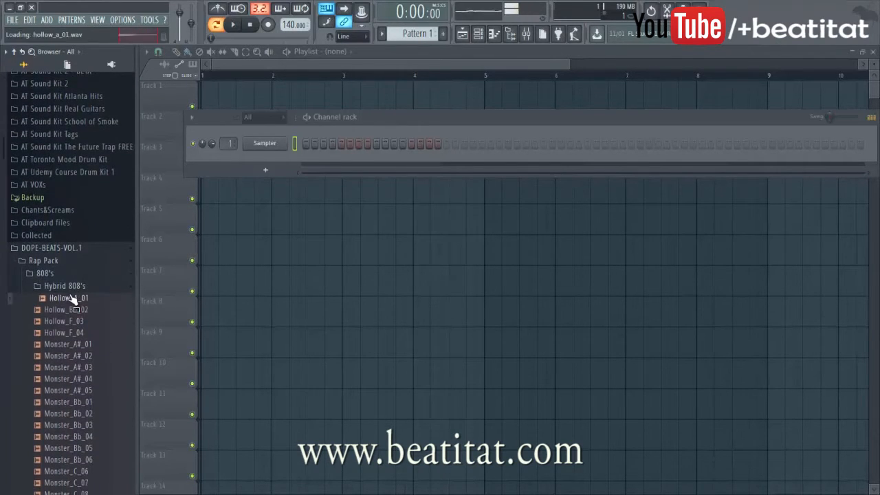
left_click(77, 289)
Expand the Claps folder and audition several claps, including Trapy Clap 06, Stock Clap 03, Stock Clap 05 and Trapy Clap 01.
left_click(64, 312)
scroll(58, 339, "down", 2)
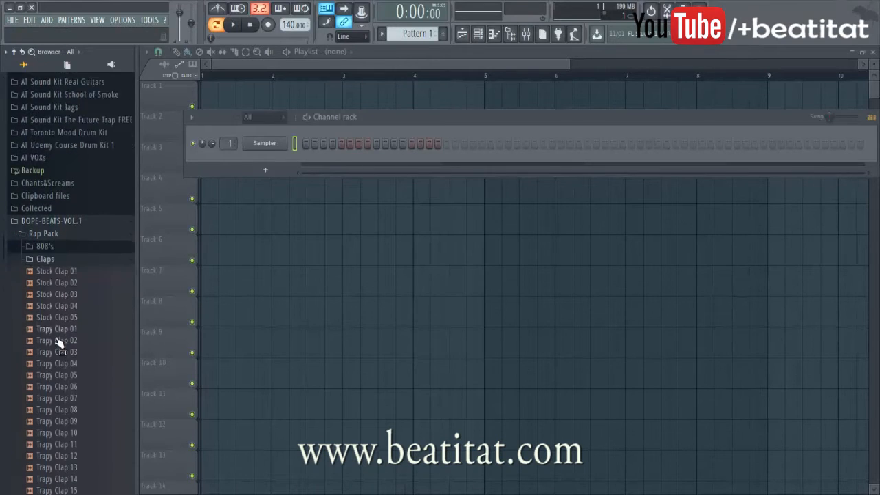
left_click(71, 309)
left_click(72, 328)
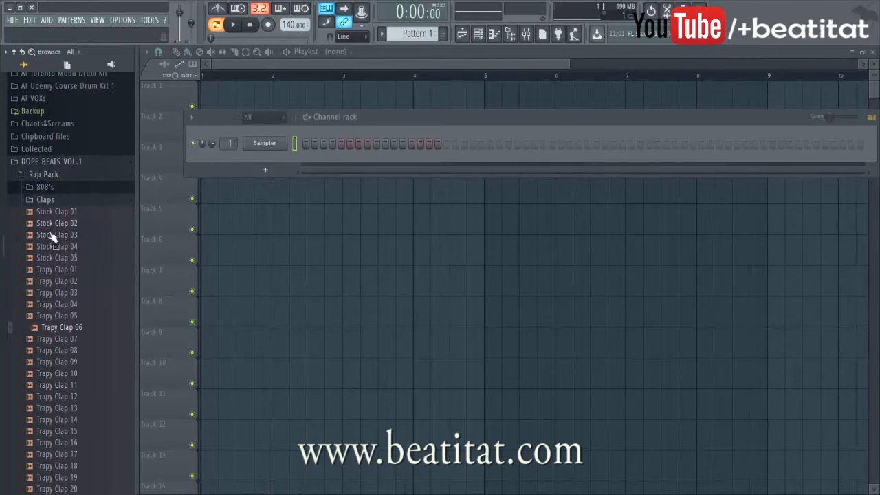
left_click(89, 235)
left_click(99, 259)
left_click(100, 271)
Audition more of the Trapy Clap samples and collapse the Claps folder.
scroll(98, 292, "down", 4)
left_click(94, 294)
left_click(90, 317)
left_click(90, 339)
left_click(89, 350)
left_click(93, 292)
left_click(93, 281)
Expand the Cymbals folder and audition Cymbal 01, 03, 04, 07 and 08.
left_click(60, 363)
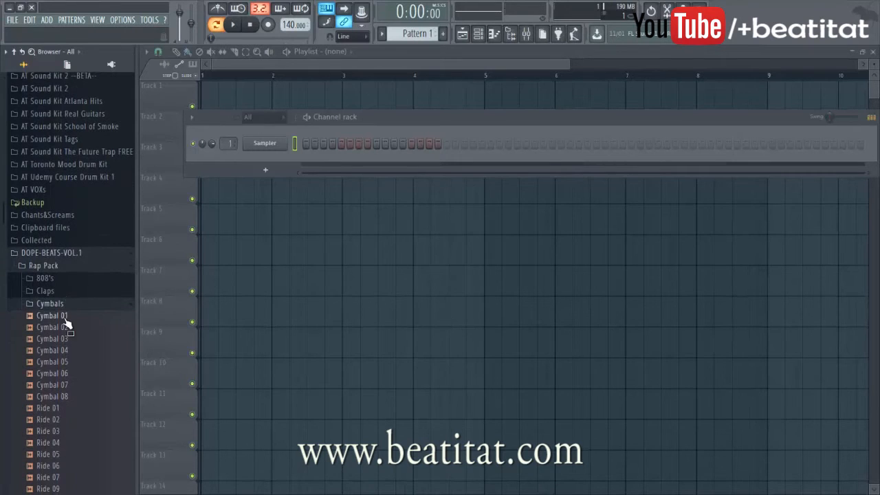
left_click(93, 317)
left_click(87, 338)
left_click(86, 351)
left_click(84, 385)
left_click(85, 397)
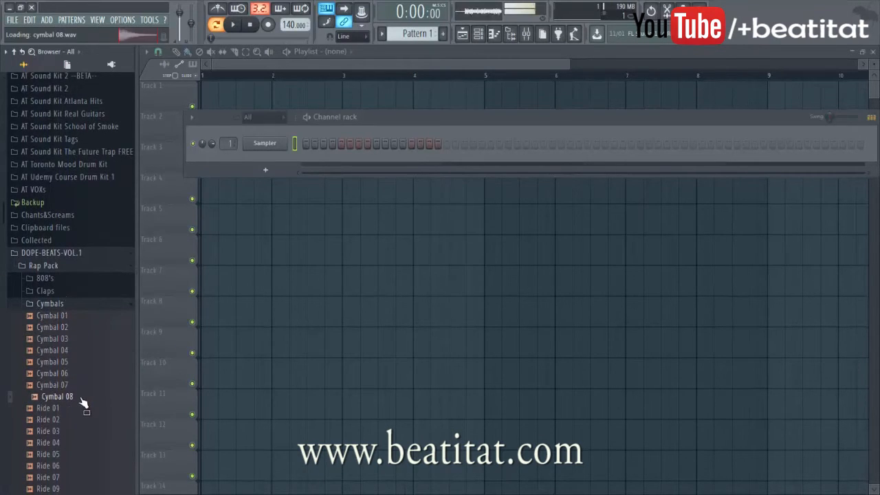
Audition Ride 03 and Ride 05, then collapse the Cymbals folder.
left_click(72, 432)
left_click(74, 454)
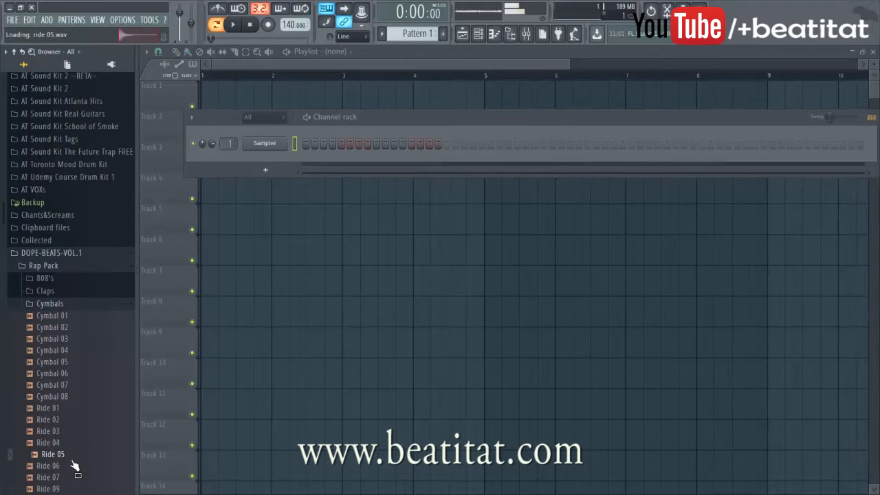
scroll(72, 457, "down", 2)
left_click(66, 237)
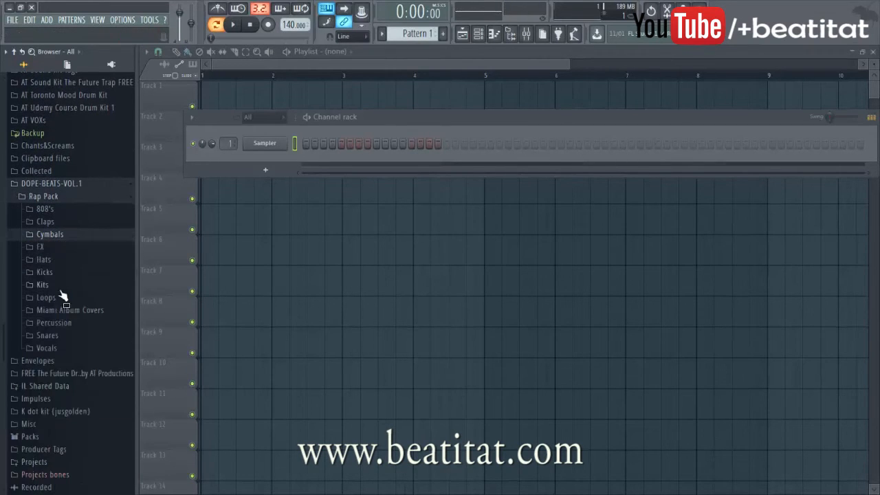
Expand the FX folder and audition FX_Hit_02, FX_Police Siren 2, FX_Sizzle and FX_WhiteNoise.
left_click(65, 247)
scroll(48, 260, "down", 1)
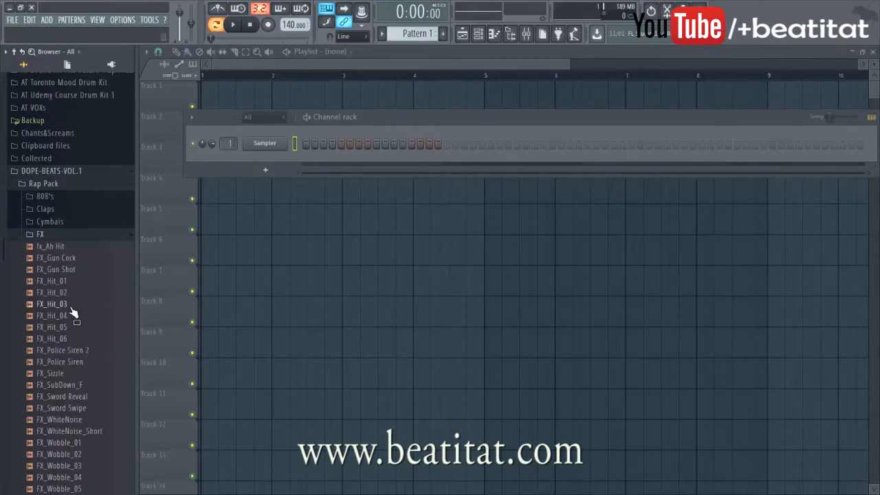
mouse_move(94, 295)
left_mouse_down()
mouse_move(101, 286)
mouse_move(103, 301)
left_mouse_up()
left_click_drag(80, 351, 80, 357)
left_click(74, 373)
left_click(82, 420)
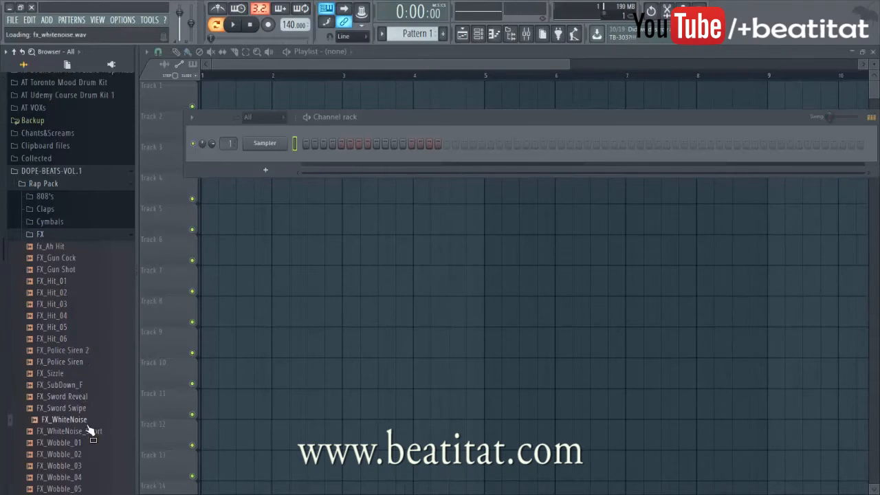
Audition FX_Wobble_01, FX_Wobble_03 and FX_Wobble_04, then collapse the FX folder.
left_click(86, 444)
left_click(90, 467)
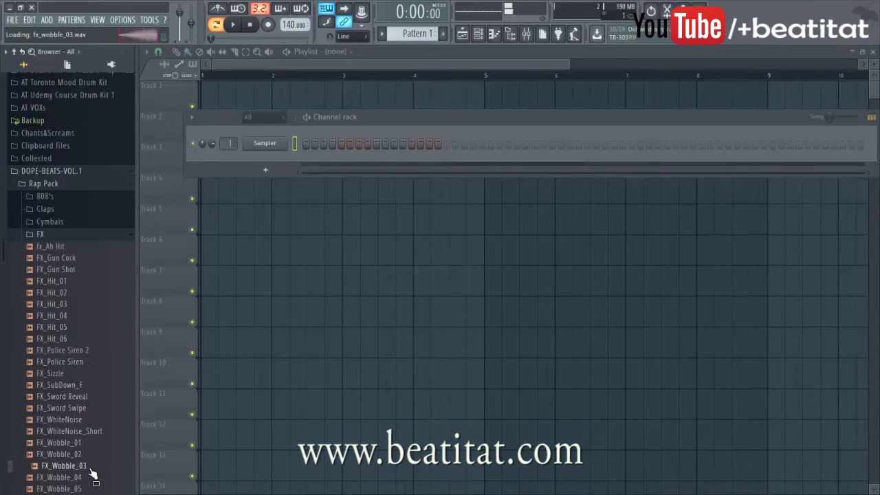
left_click(88, 478)
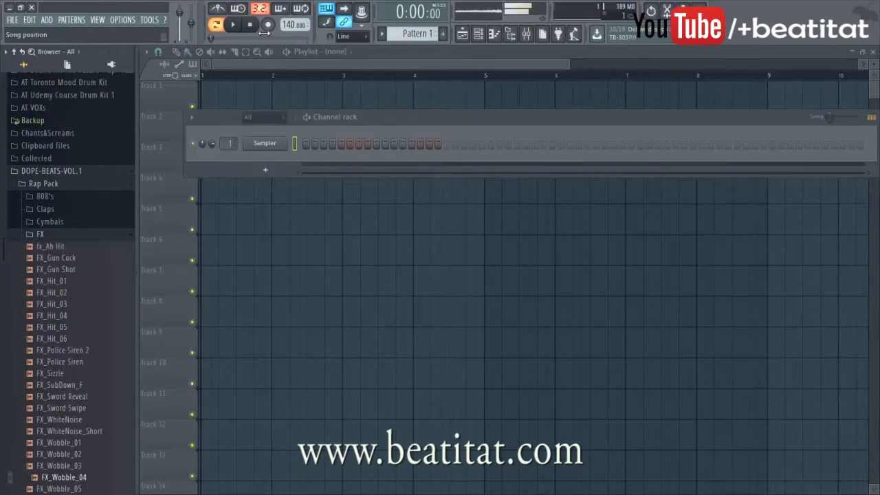
left_click(52, 235)
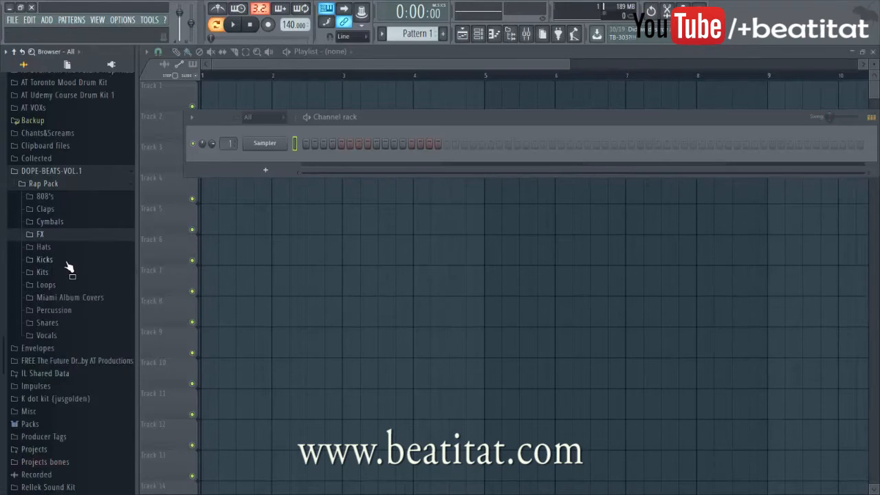
Expand the Hats folder and audition Low Rider Hat 01 and New Gen Hat 01, 03, 04 and 05.
left_click(62, 249)
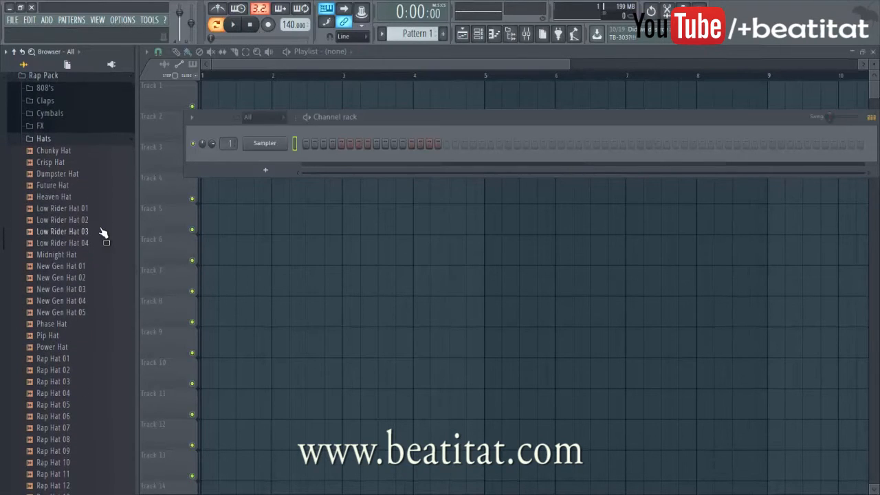
left_click(86, 209)
left_click(86, 268)
left_click(83, 289)
left_click(82, 301)
left_click(79, 312)
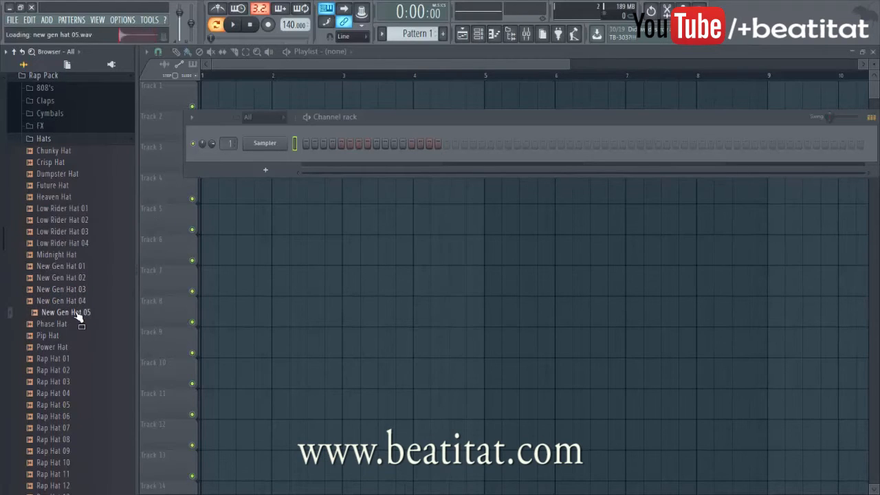
Audition several Rap Hat samples, including 02, 04 and 05, plus SloMo Hat, then collapse the Hats folder.
left_click(66, 370)
left_click(55, 394)
left_click(64, 405)
scroll(64, 425, "down", 2)
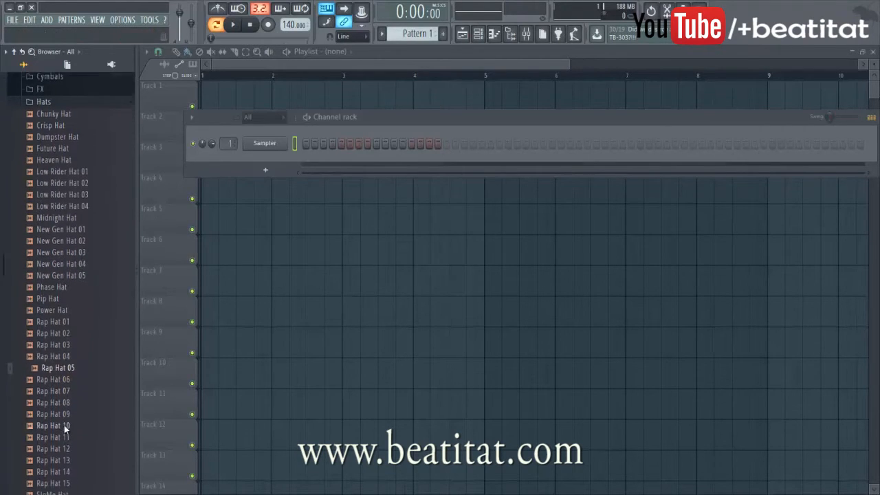
left_click(66, 417)
left_click(74, 451)
left_click(80, 462)
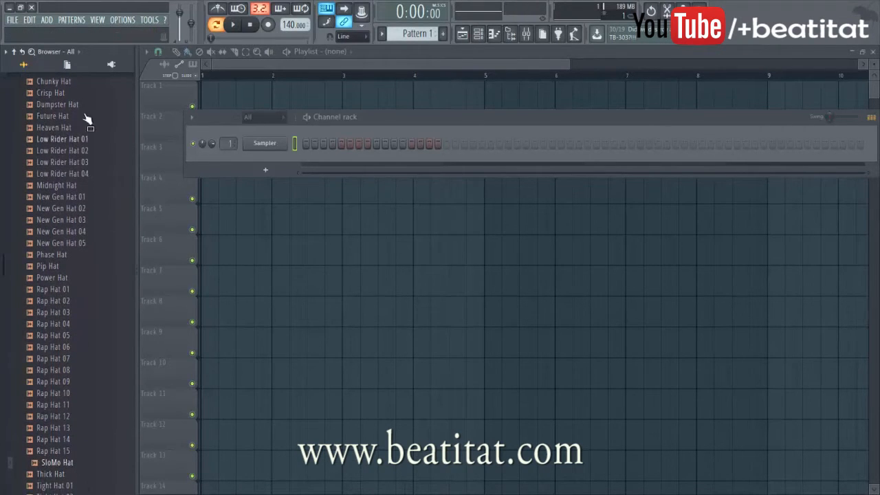
scroll(99, 237, "up", 1)
scroll(100, 237, "up", 5)
left_click(44, 277)
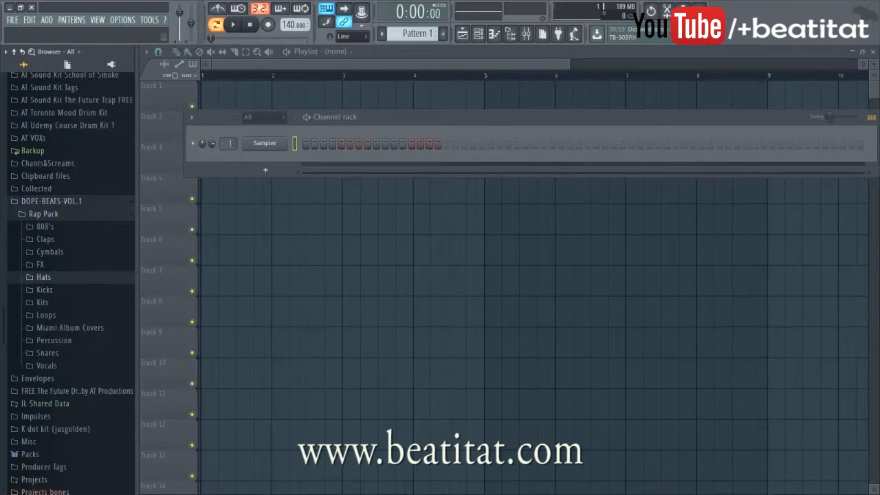
Expand the Kicks folder and audition several kicks from the middle of its list.
left_click(76, 292)
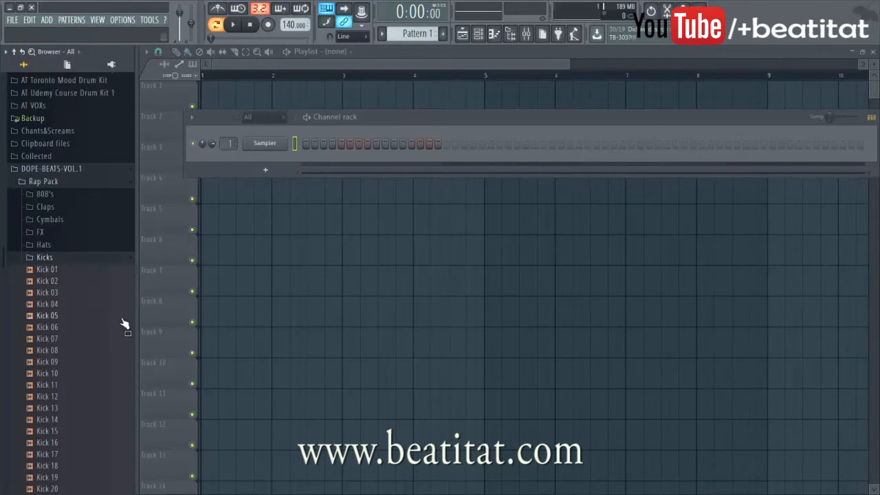
scroll(91, 331, "down", 2)
scroll(91, 331, "down", 1)
left_click(102, 292)
left_click(84, 305)
left_click(86, 329)
left_click(81, 351)
Audition kicks near the end of the Kicks list, plus two earlier ones for comparison.
left_click(79, 375)
left_click(79, 396)
left_click(78, 408)
left_click(74, 419)
left_click(92, 293)
left_click(62, 211)
Collapse the Kicks folder, then view the subfolders inside Kits and close it again.
left_click(74, 191)
left_click(75, 201)
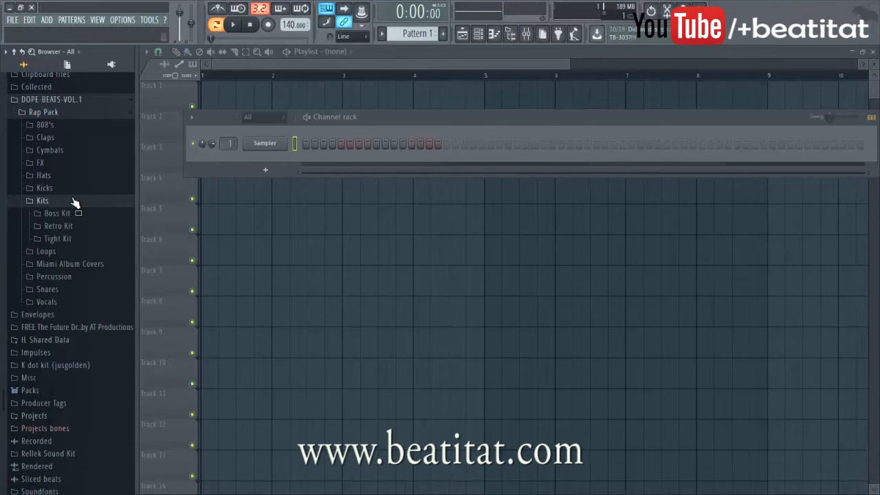
left_click(68, 203)
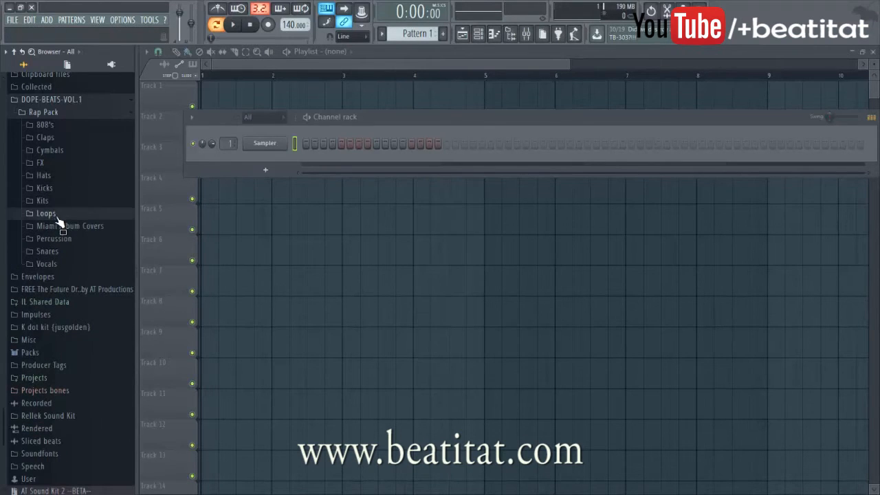
Expand the Loops folder and audition Bells_C, Bells_D and Brass_Loop_06_D.
left_click(57, 214)
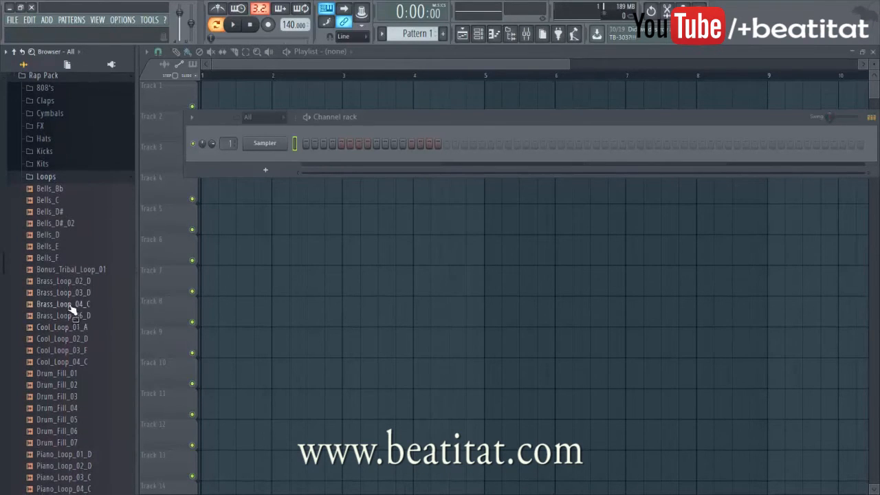
left_click(89, 202)
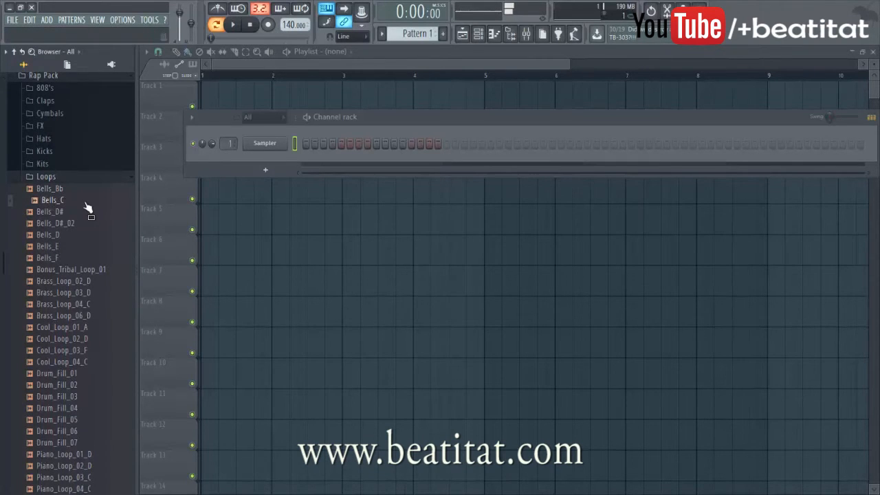
left_click(76, 236)
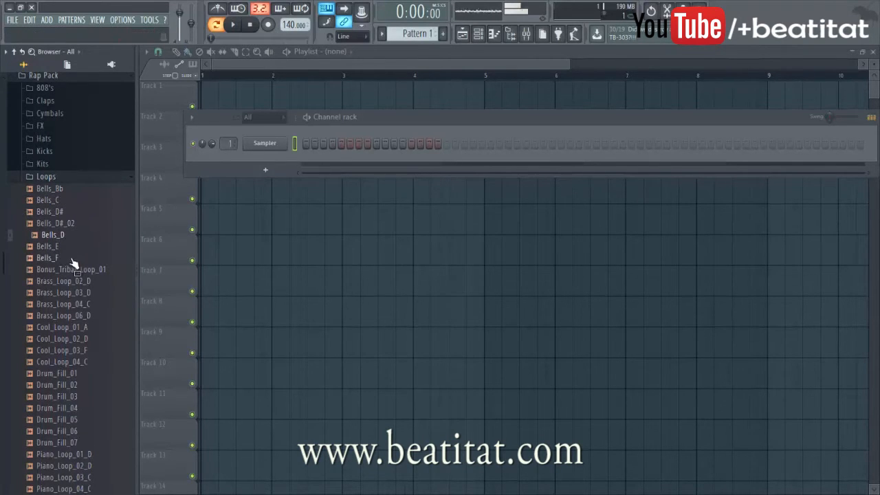
left_click(73, 315)
Audition Cool_Loop_02_D, Cool_Loop_04_C, Drum_Fill_01, 02 and 05, and Brass_Loop_04_C in Loops.
left_click(83, 342)
left_click(82, 362)
left_click(83, 387)
left_click(80, 420)
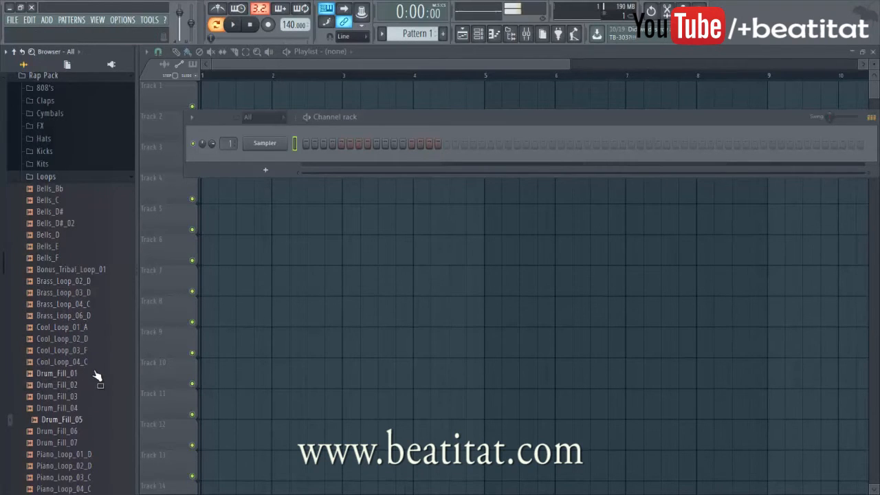
left_click(95, 373)
left_click(99, 364)
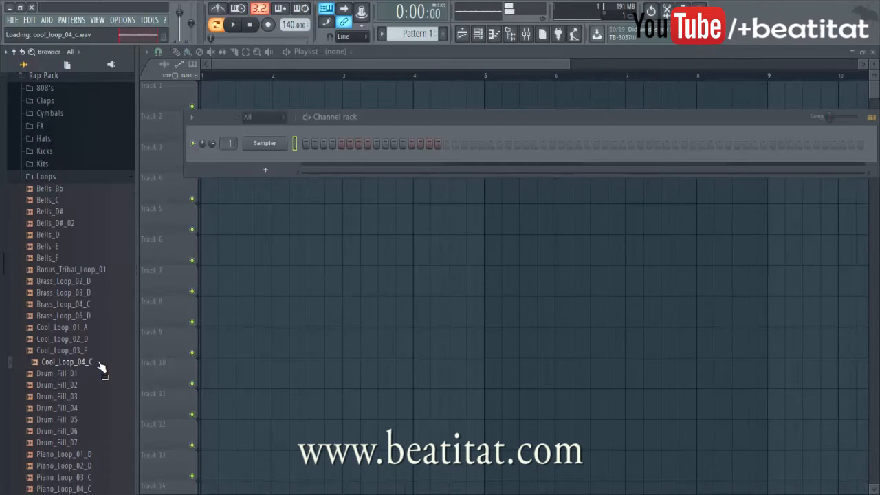
left_click(104, 306)
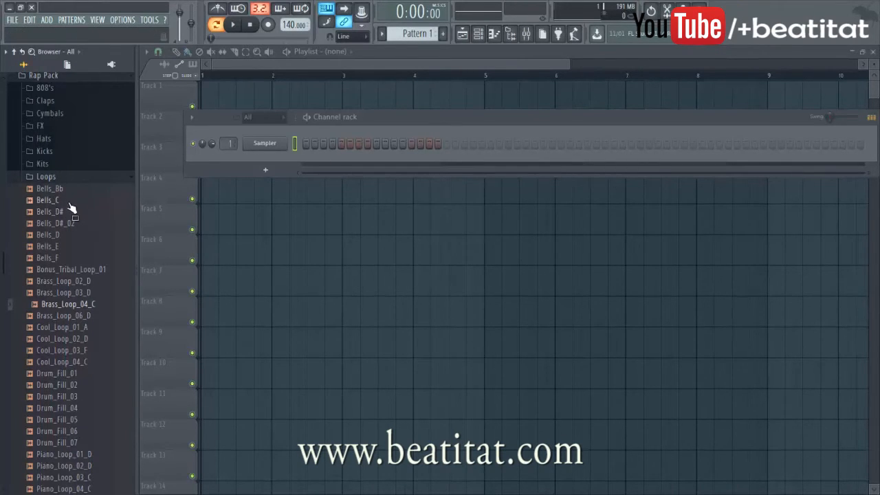
Audition Bells_D#, Bells_D#_02, Bells_C, Bells_Bb and Bells_D in the Loops folder.
left_click(50, 211)
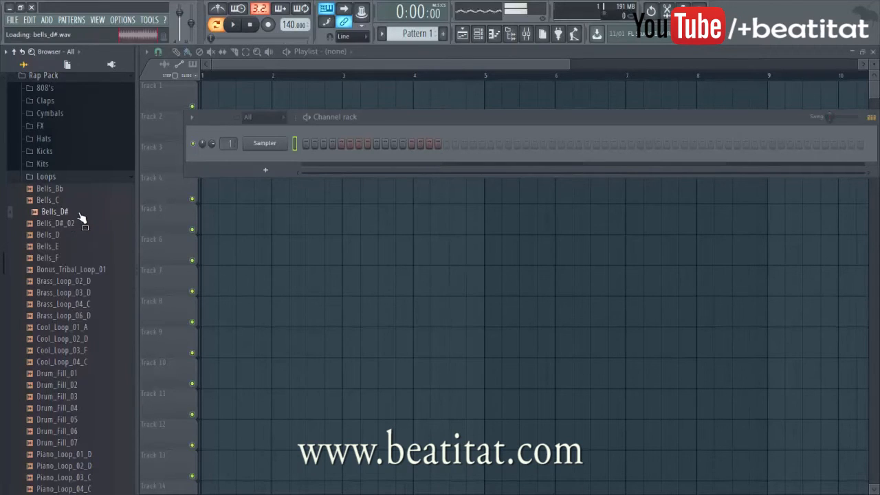
left_click(81, 223)
left_click(74, 200)
left_click(76, 193)
left_click(65, 235)
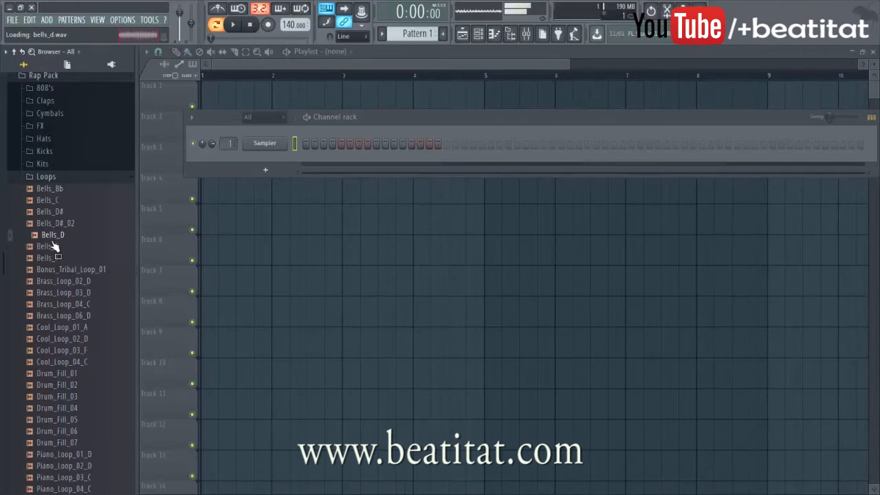
Load Bells_D as a new channel, stretch it to the project tempo, and set its Cut and By groups to 1.
left_click_drag(55, 242, 261, 167)
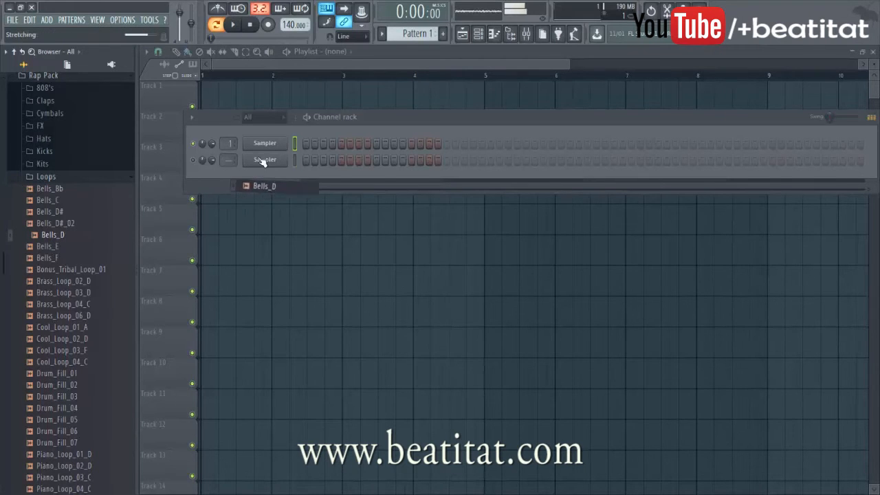
left_click(273, 160)
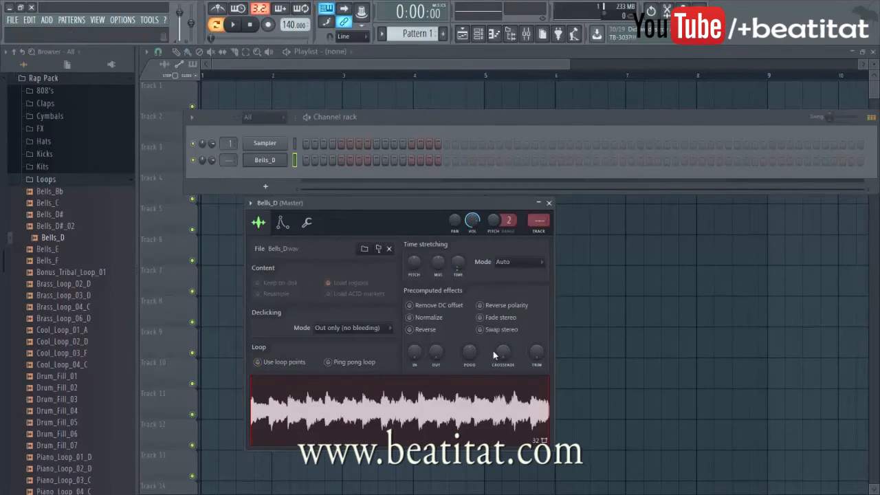
right_click(460, 268)
left_click(471, 292)
left_click(307, 223)
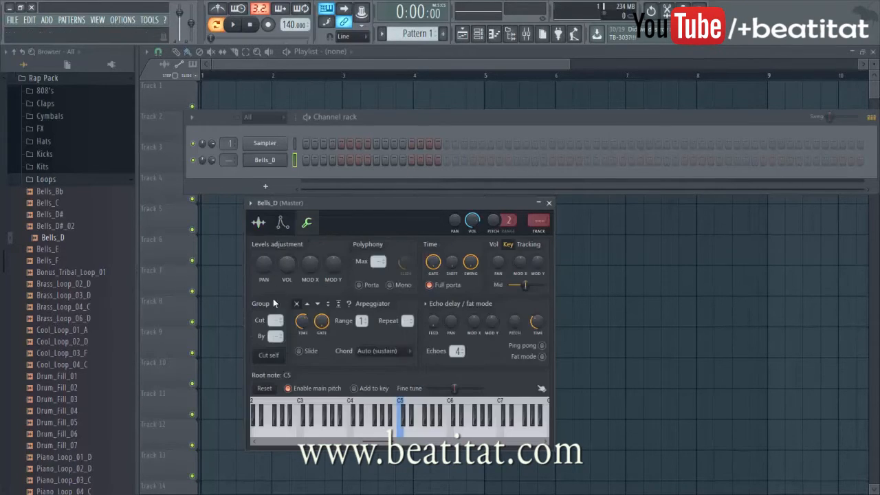
Place a Bells_D hit on step 1 and try a second hit on step 33, removing it again.
left_click(308, 163)
left_click_drag(424, 121, 350, 123)
left_click(524, 163)
right_click(522, 161)
left_click(513, 161)
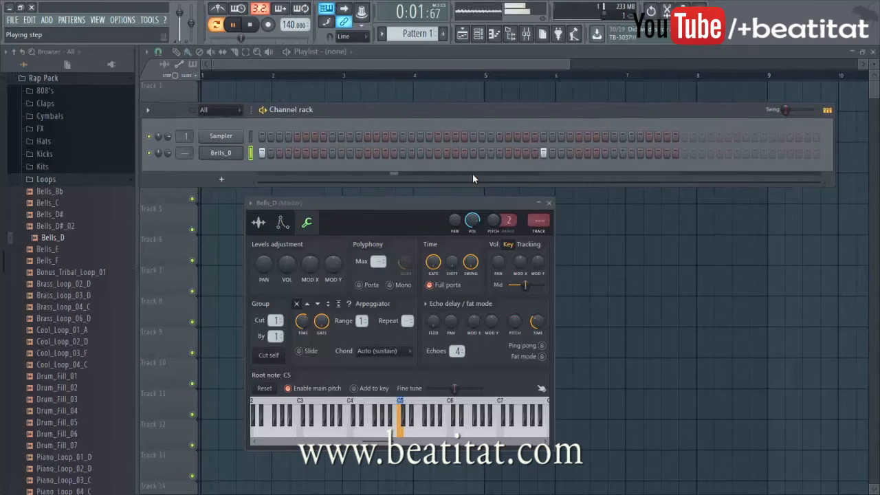
right_click(544, 154)
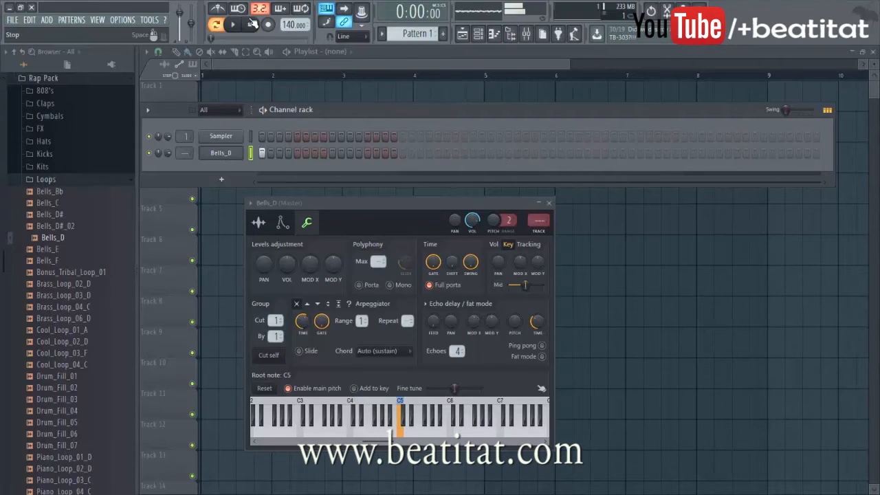
Try time-stretching Bells_D to 1 bar and play the pattern to hear it.
left_click(237, 154)
left_click(238, 153)
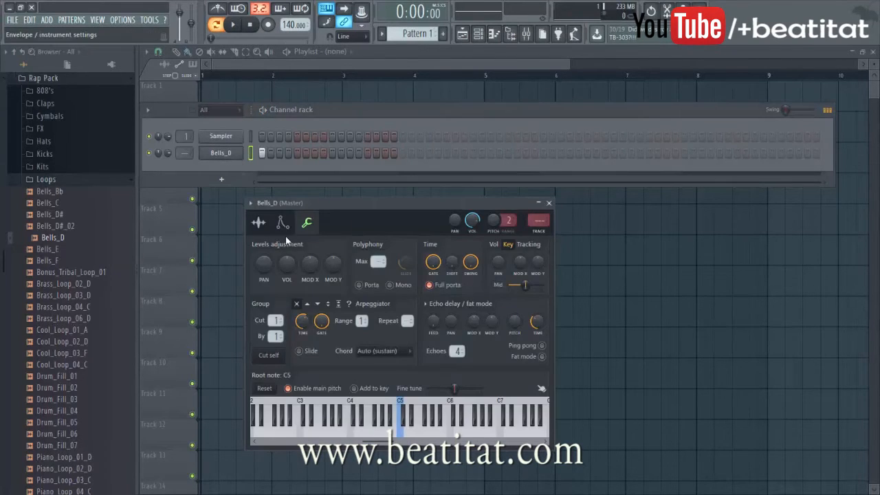
left_click(259, 222)
left_click(512, 261)
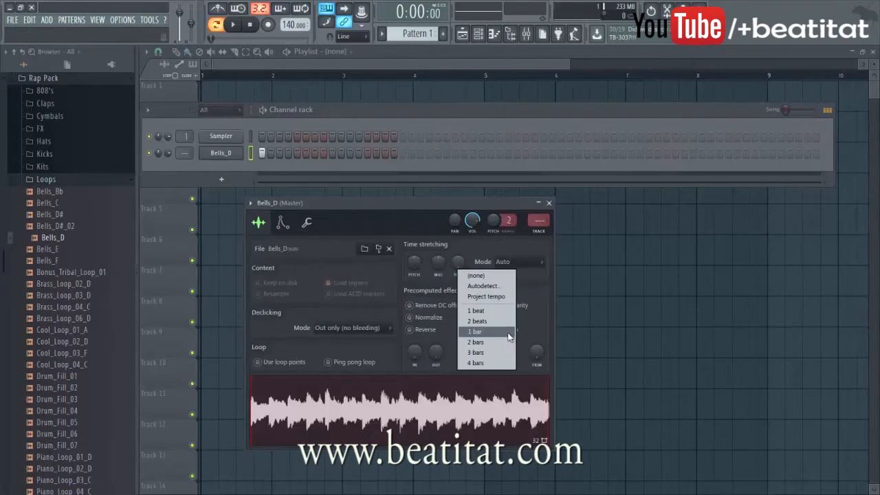
left_click(498, 335)
key("space")
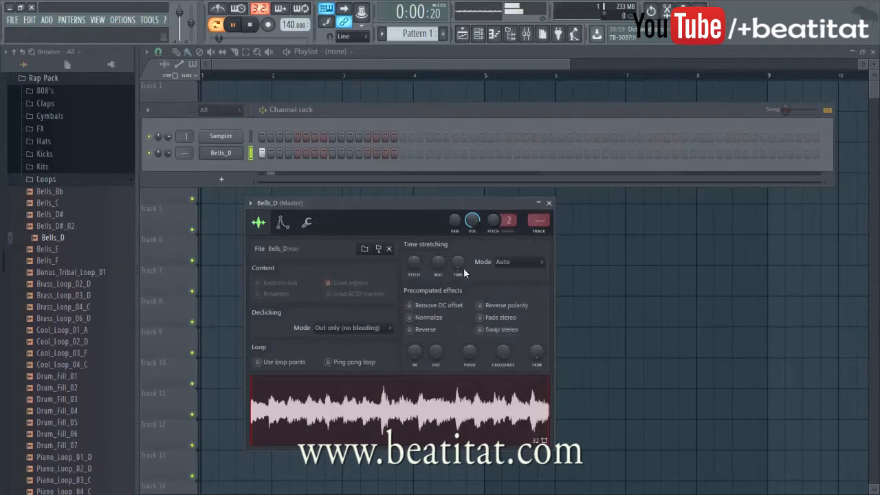
key("space")
Time-stretch Bells_D to 2 bars and add a second hit on step 33 while the pattern plays.
right_click(457, 271)
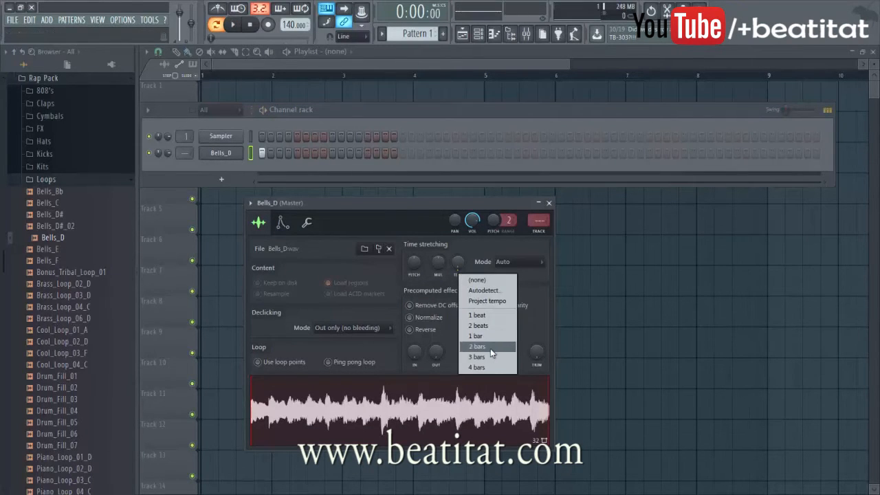
left_click(491, 347)
key("space")
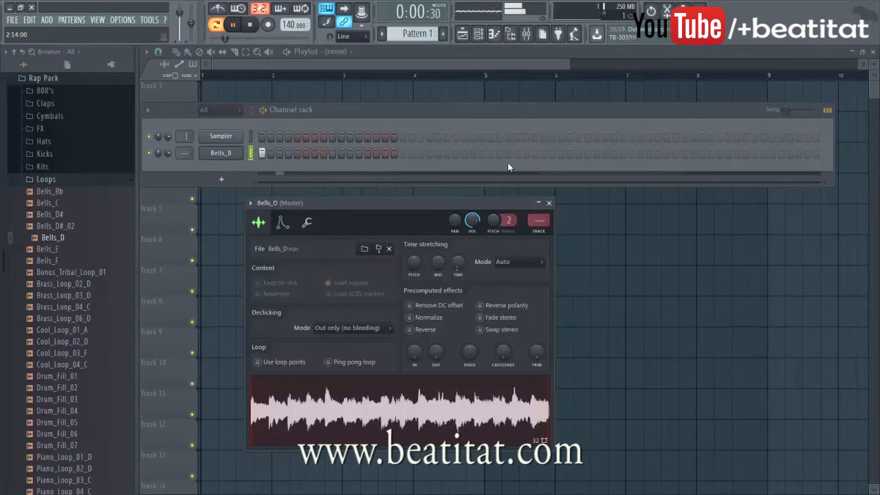
left_click(543, 153)
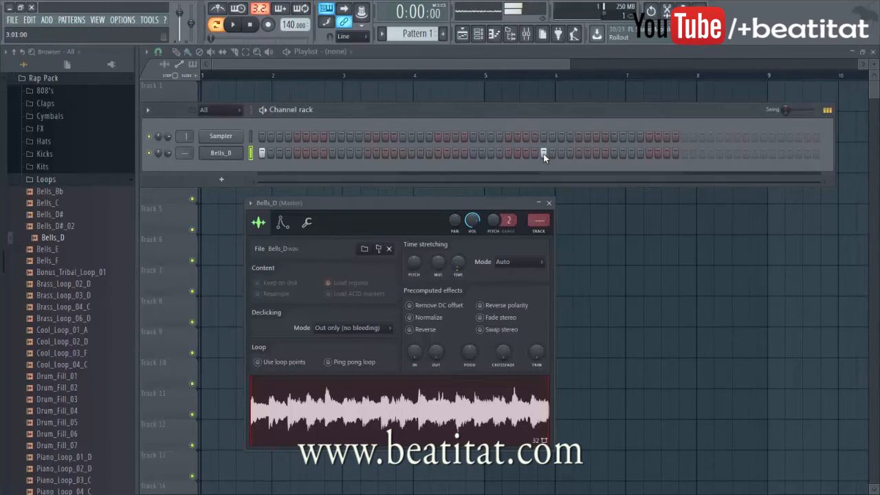
Review the time-stretch length options and cut group settings of Bells_D, and close its channel settings.
right_click(460, 267)
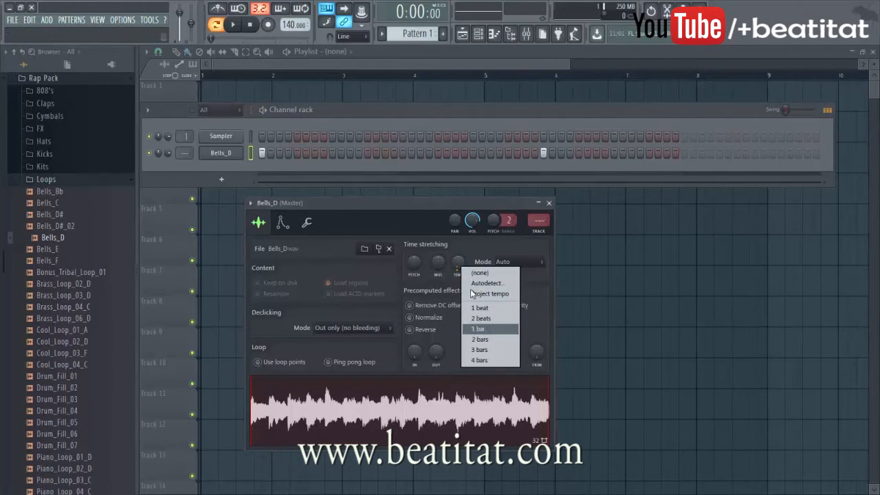
left_click(308, 225)
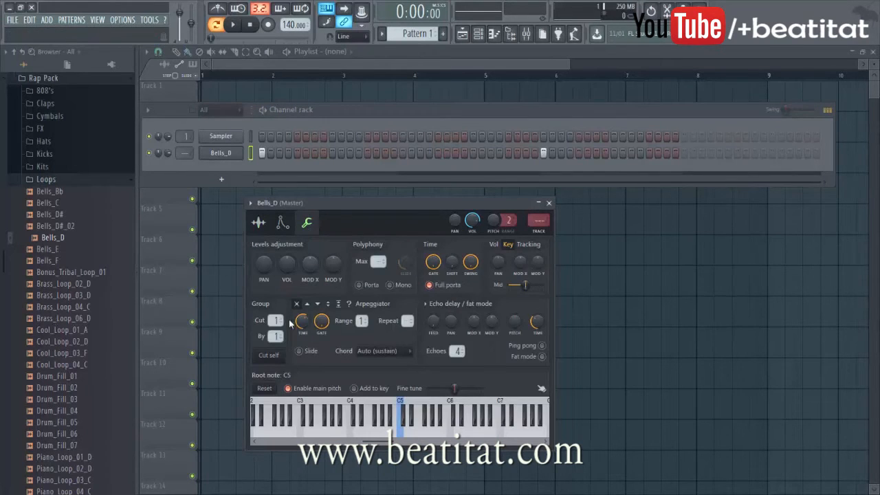
left_click(549, 203)
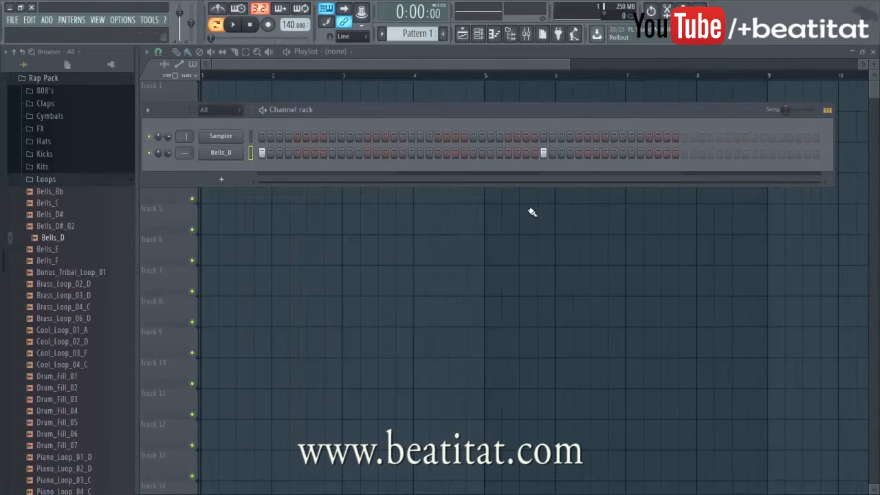
Collapse the Loops folder, expand Cymbals, and audition Cymbal 05 and Cymbal 04.
left_click(46, 179)
scroll(78, 166, "up", 2)
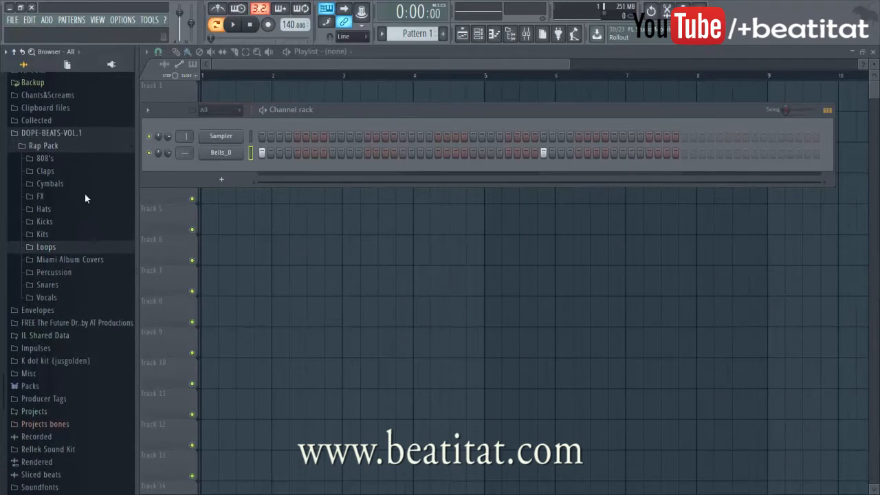
left_click(55, 186)
left_click(89, 244)
left_click(90, 232)
left_click(87, 244)
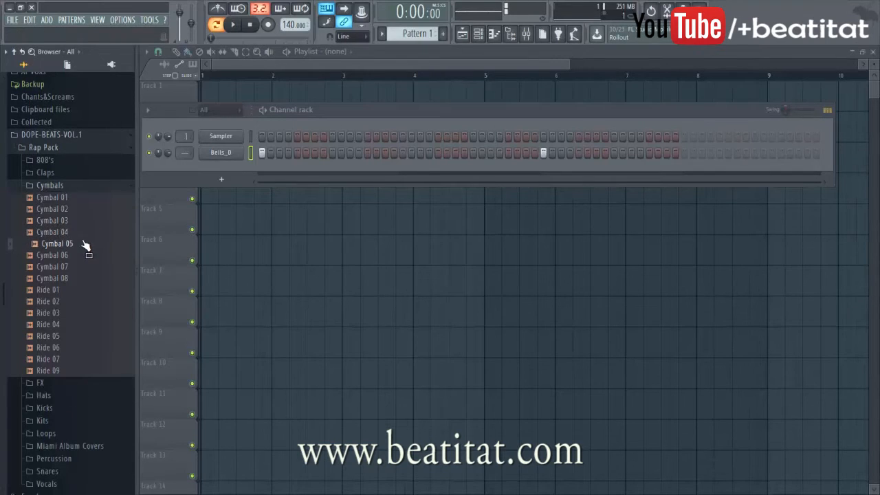
Load Cymbal 05 as a new channel, turn off its loop points, and close its settings.
left_click_drag(78, 248, 237, 171)
left_click(234, 169)
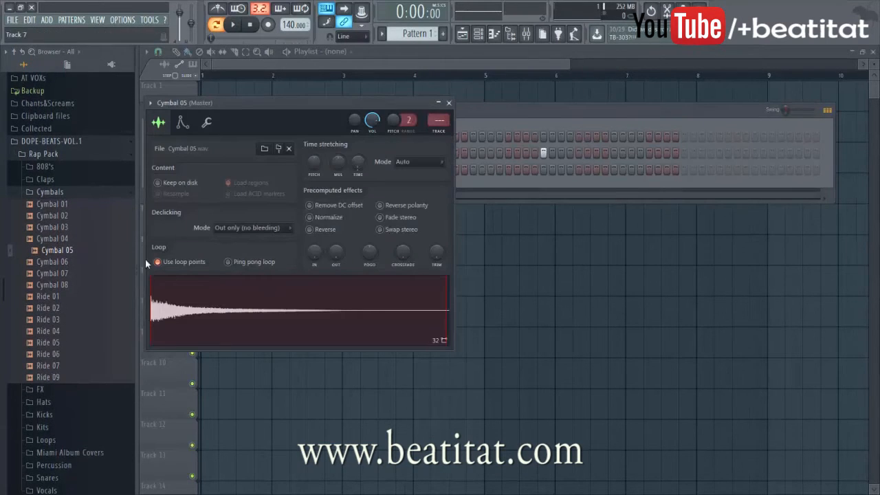
left_click(176, 267)
left_click(449, 103)
Place Cymbal 05 hits on steps 5, 21, 37 and 53 while the pattern plays.
left_click(296, 170)
key("space")
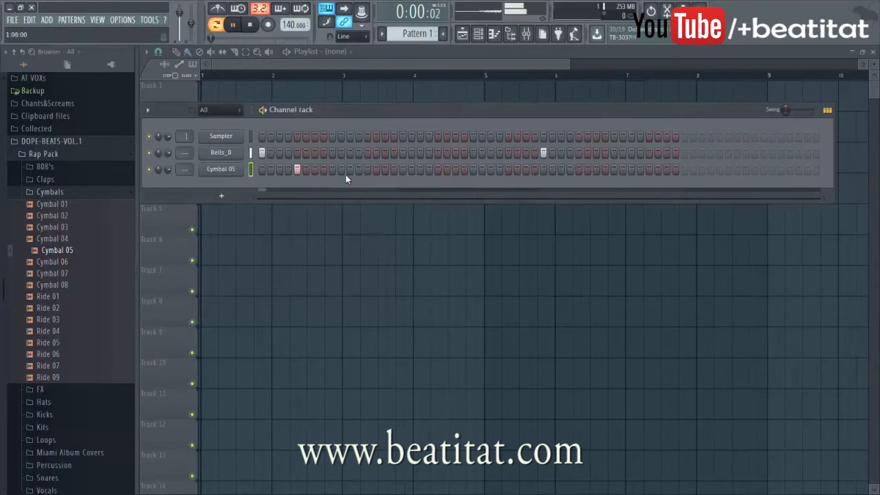
left_click(438, 170)
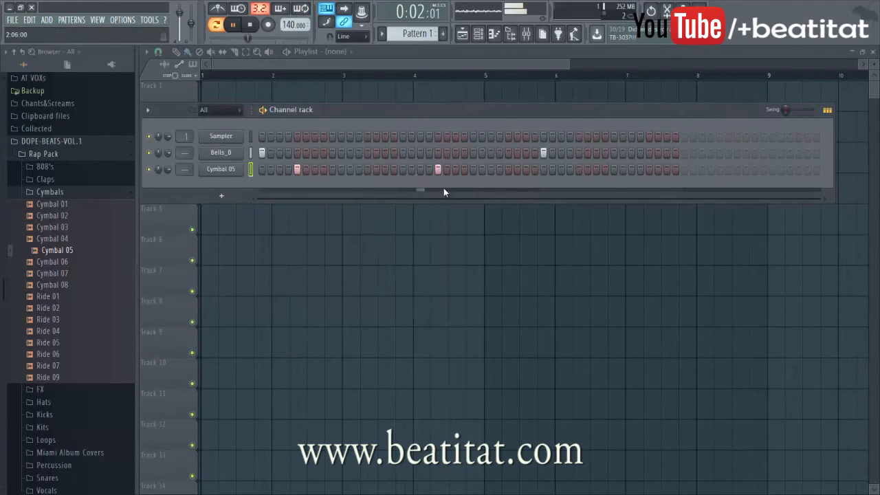
left_click(578, 170)
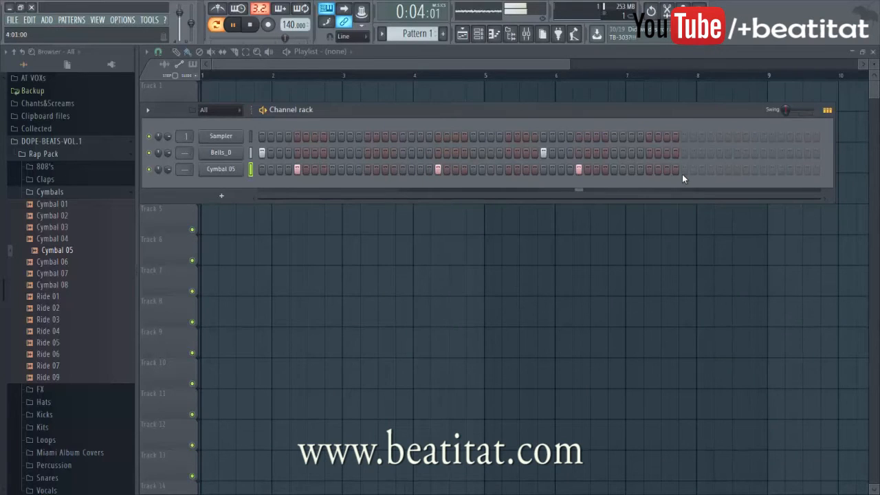
left_click(720, 170)
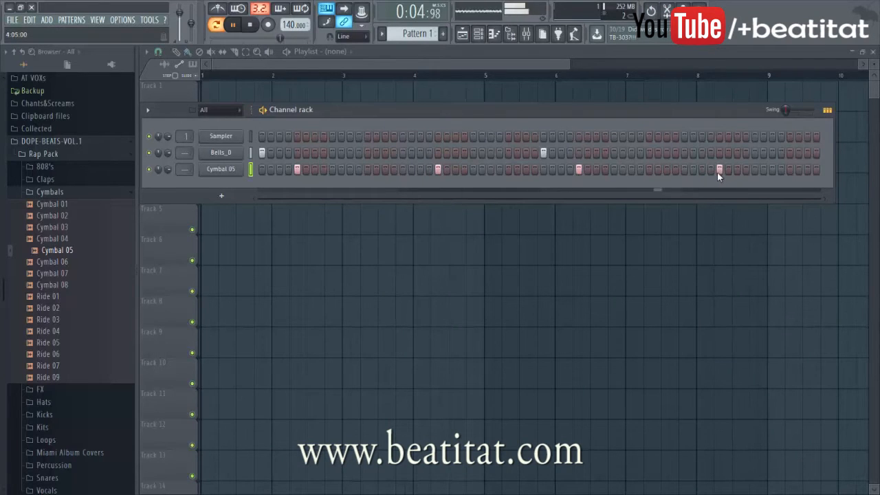
Stop playback, audition Ride 01 and Cymbal 08, and collapse the Cymbals folder.
left_click(78, 298)
key("space")
left_click(81, 287)
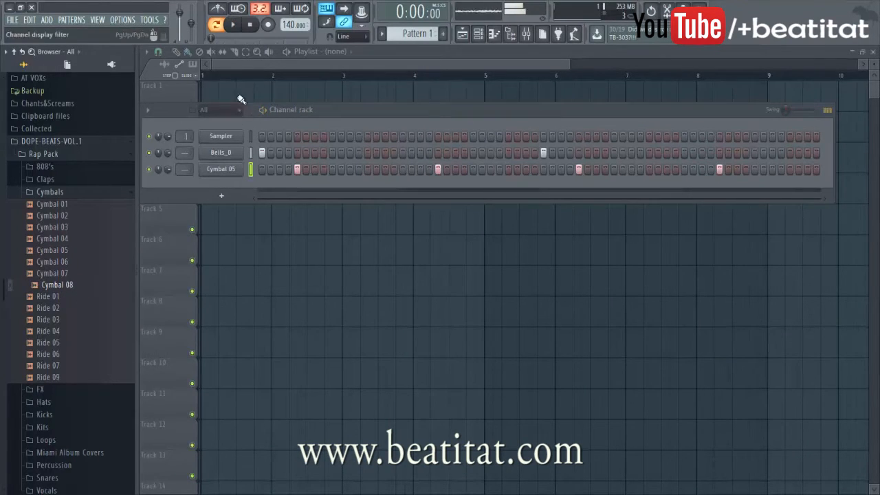
left_click(58, 191)
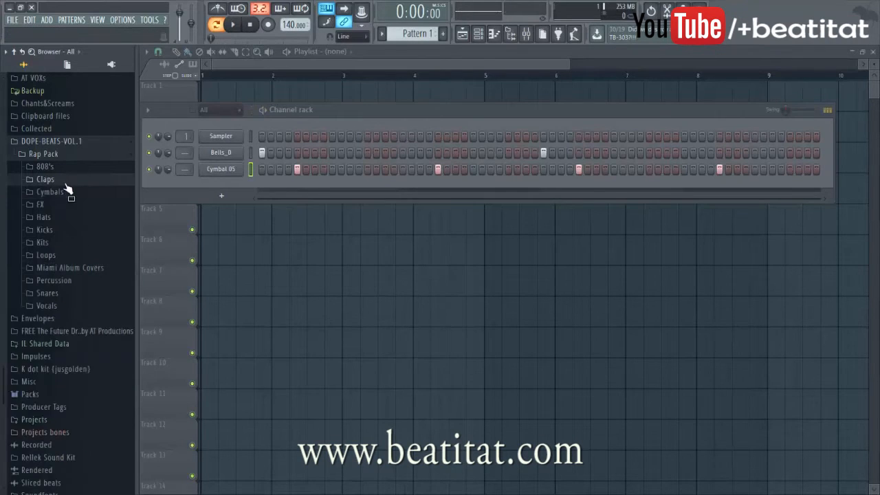
Expand the Claps folder and audition Stock Clap 05 and Trapy Claps 05, 07, 08, 09, 11, 12 and 13.
left_click(64, 181)
left_click(71, 238)
left_click(82, 297)
left_click(85, 319)
left_click(84, 342)
left_click(88, 387)
left_click(88, 377)
left_click(88, 366)
left_click(104, 319)
left_click(86, 331)
left_click(81, 343)
Load Trapy Clap 09 as a new channel and place hits on steps 9, 25, 41 and 57.
left_click_drag(81, 342, 260, 186)
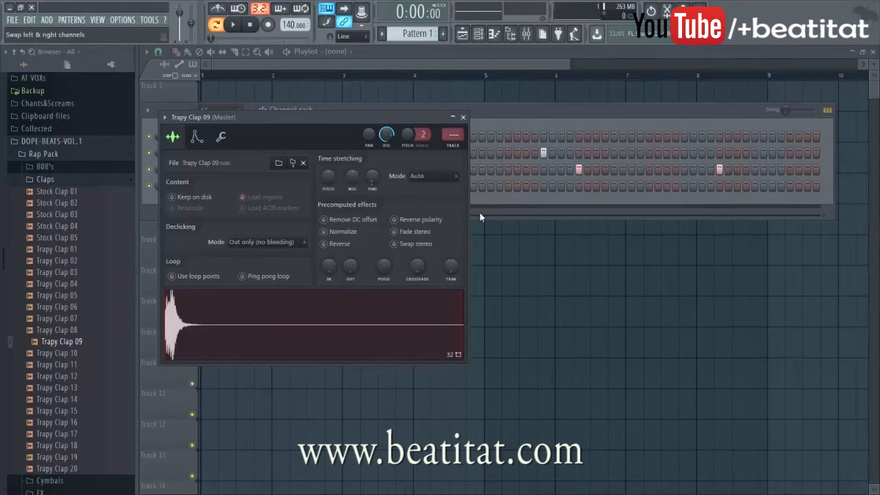
left_click(367, 206)
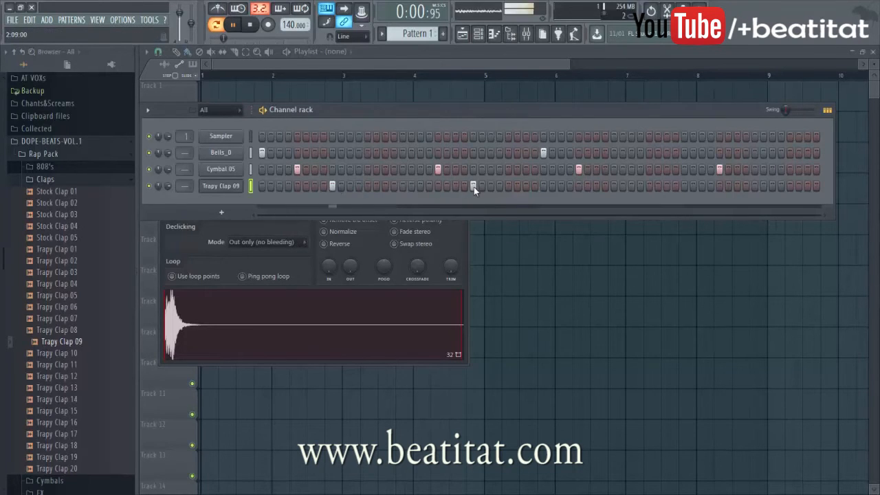
left_click(616, 186)
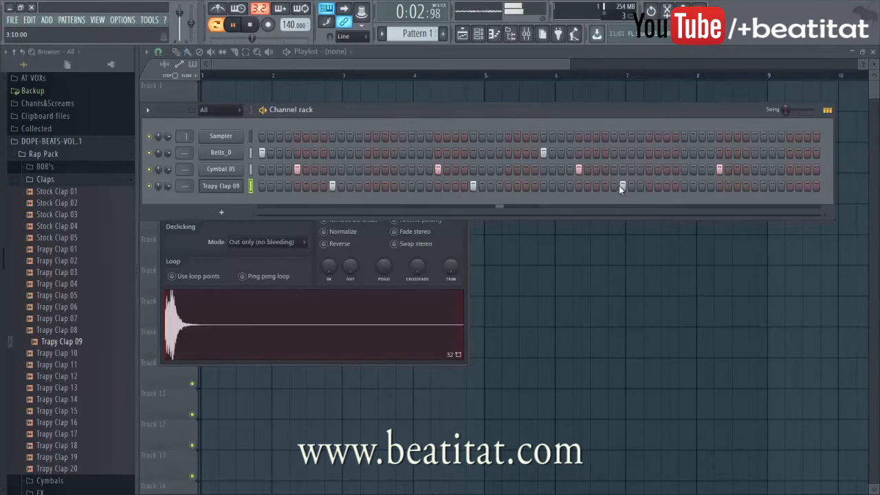
left_click(755, 185)
key("space")
Audition the first four Stock Claps from 04 up to 01 and collapse the Claps folder.
left_click(86, 227)
left_click(83, 216)
left_click(83, 205)
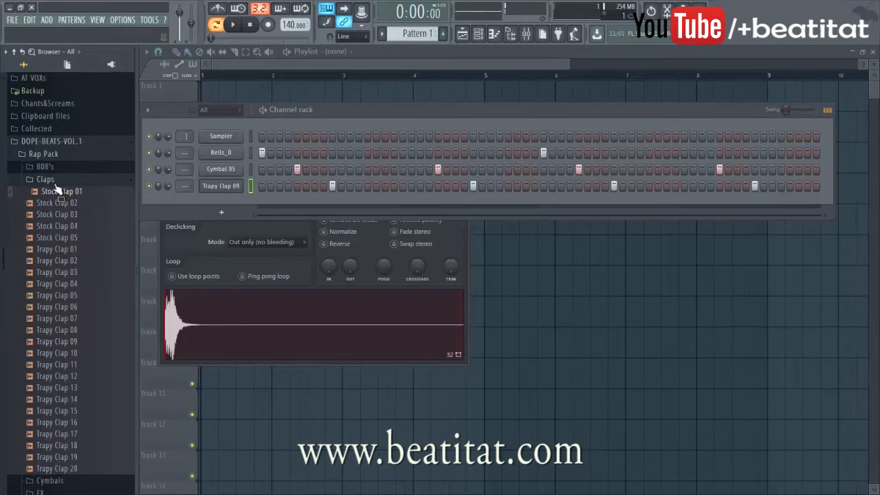
left_click(47, 180)
Expand the Hats folder, audition Low Rider Hat 04, load it as a new channel, and close its settings.
left_click(44, 217)
left_click(81, 243)
left_click_drag(81, 245, 219, 200)
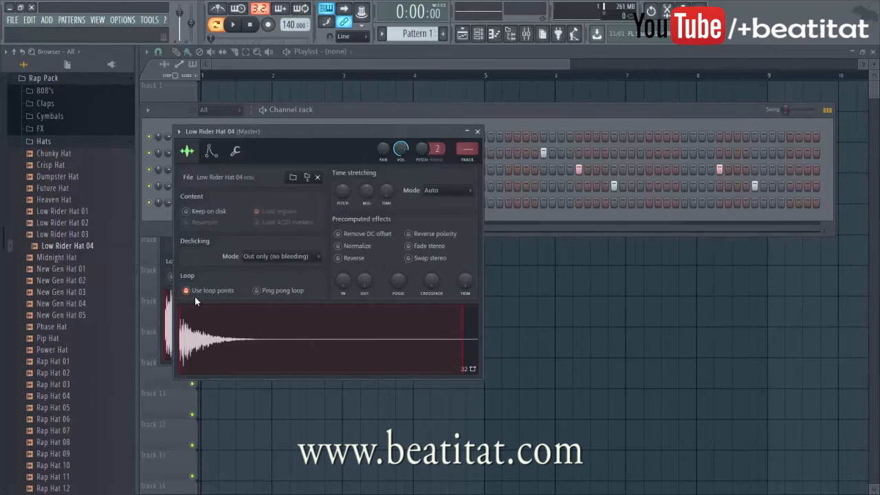
left_click(478, 132)
Place Low Rider Hat 04 hits on steps 1 to 5, 7, 11 and 13 while the pattern plays.
left_click_drag(264, 205, 303, 205)
key("space")
left_click(315, 203)
left_click(351, 203)
left_click(368, 203)
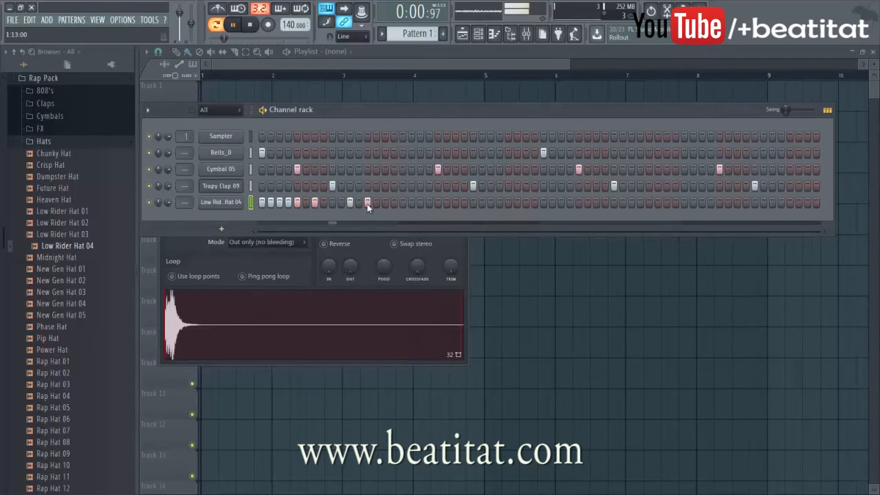
Continue the Low Rider Hat 04 pattern with hits on steps 19, 20, 23, 27, 29 and 30.
left_click(429, 203)
left_click(420, 203)
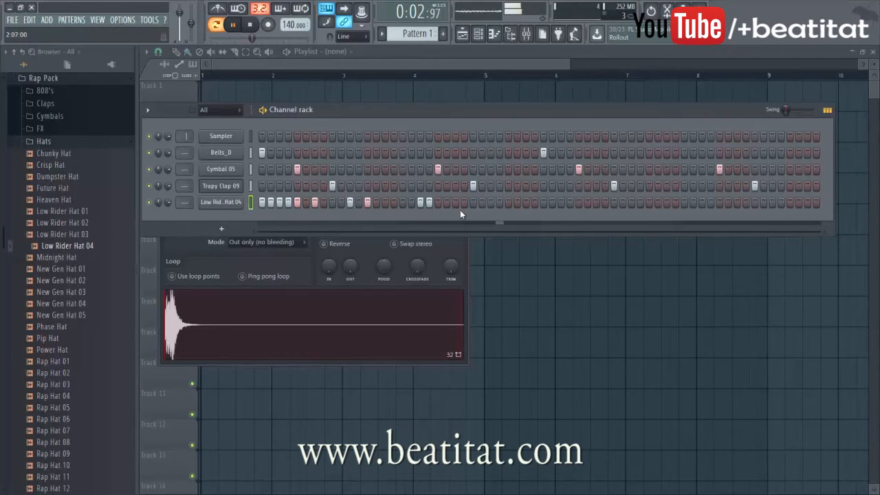
left_click(490, 202)
left_click(509, 202)
left_click(517, 202)
left_click(527, 202)
right_click(525, 203)
Open the Low Rider Hat 04 piano roll, duplicate all its notes into the pattern's second half, and close the piano roll.
right_click(241, 200)
left_click(254, 201)
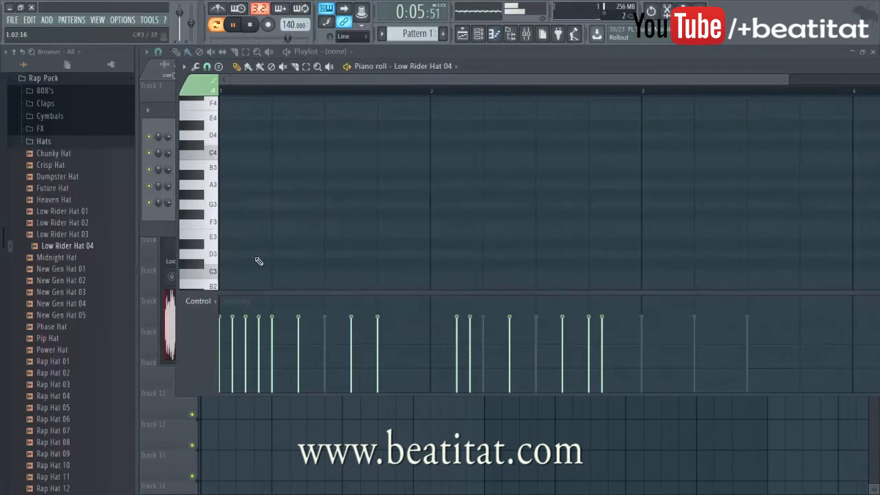
scroll(257, 242, "up", 6)
key("ctrl+a")
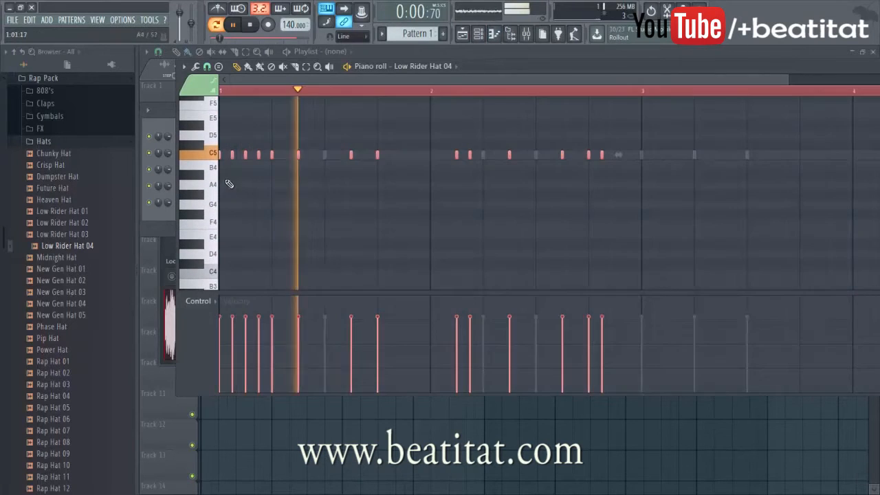
key("ctrl+b")
key("F7")
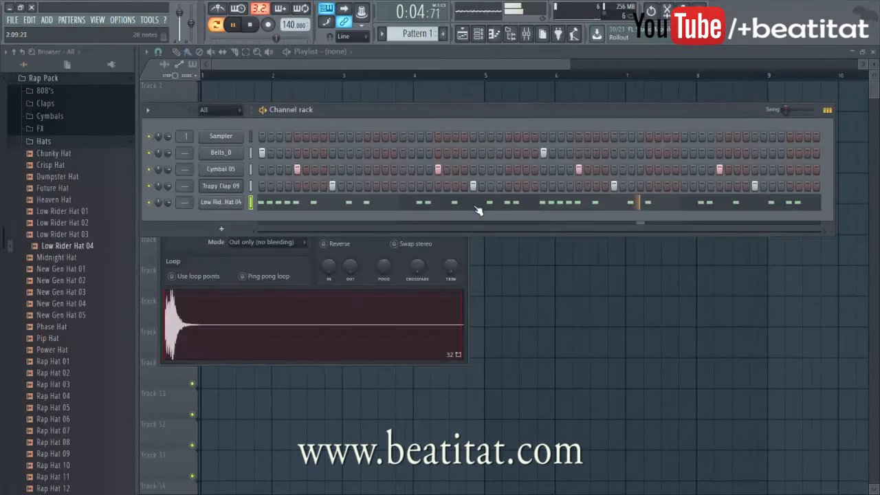
Collapse the Hats folder, expand Kicks, audition and load Kick 05 as a new channel, and close its settings.
left_click(62, 143)
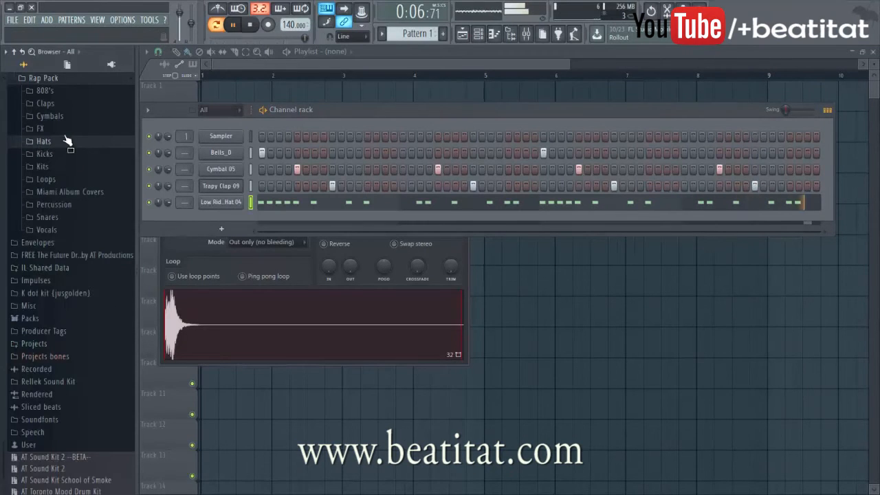
left_click(74, 154)
key("space")
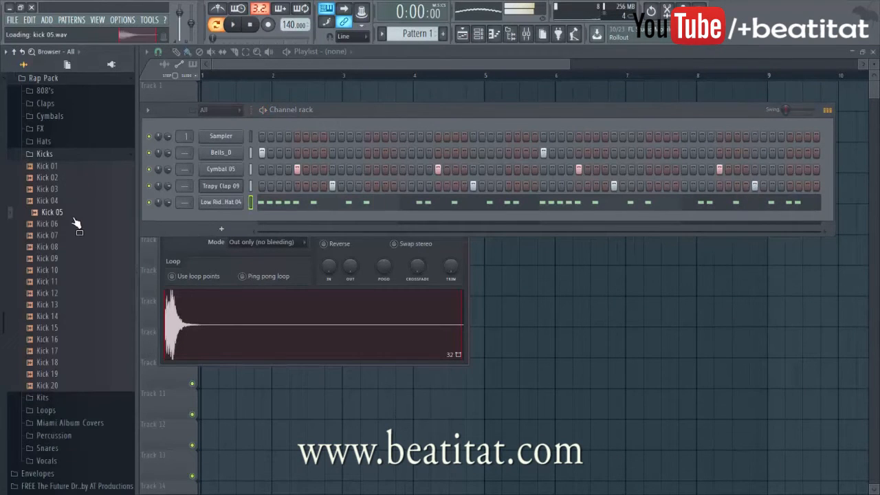
left_click_drag(80, 222, 246, 220)
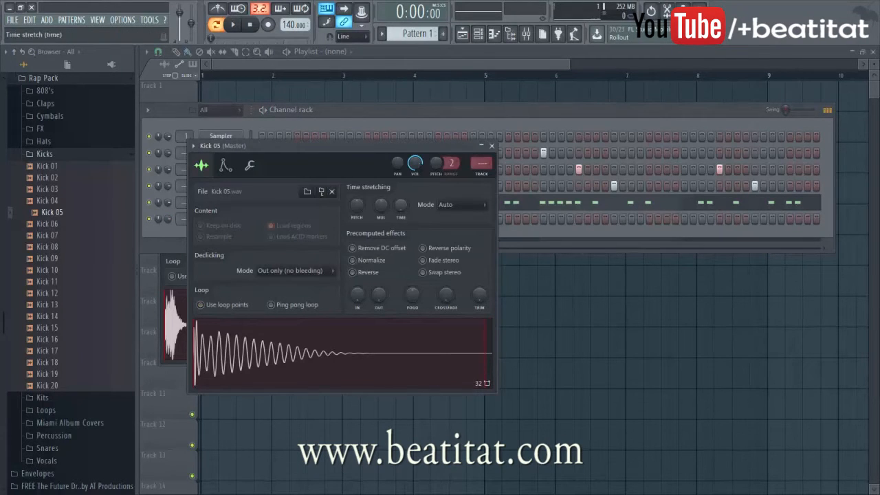
left_click(491, 146)
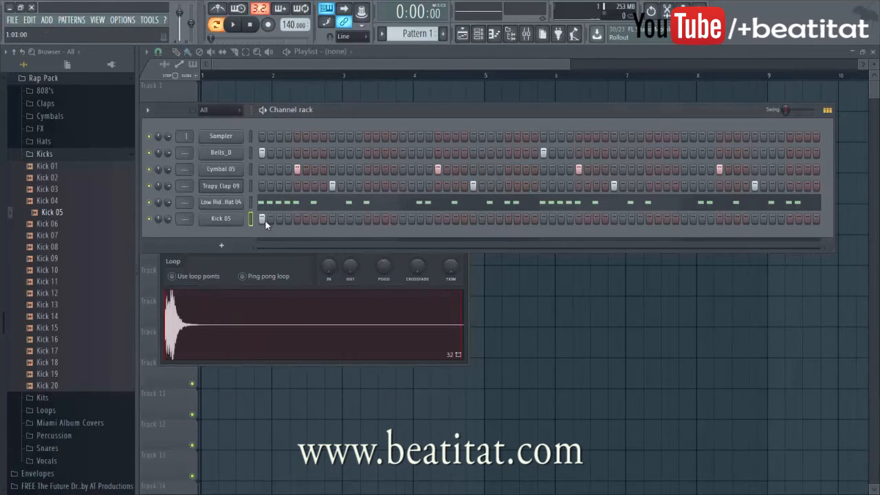
Place Kick 05 hits on steps 1, 7, 21, 33, 39, 53 and 63 while the pattern plays.
left_click(314, 219)
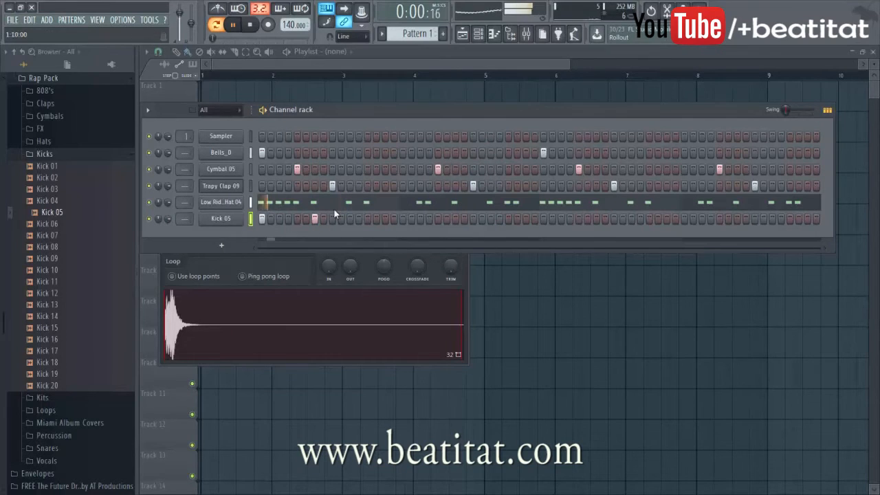
left_click(402, 219)
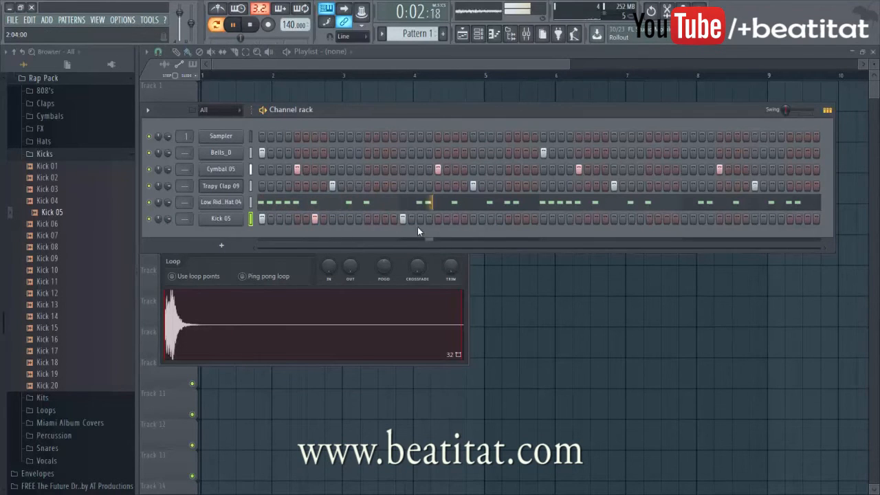
left_click(438, 219)
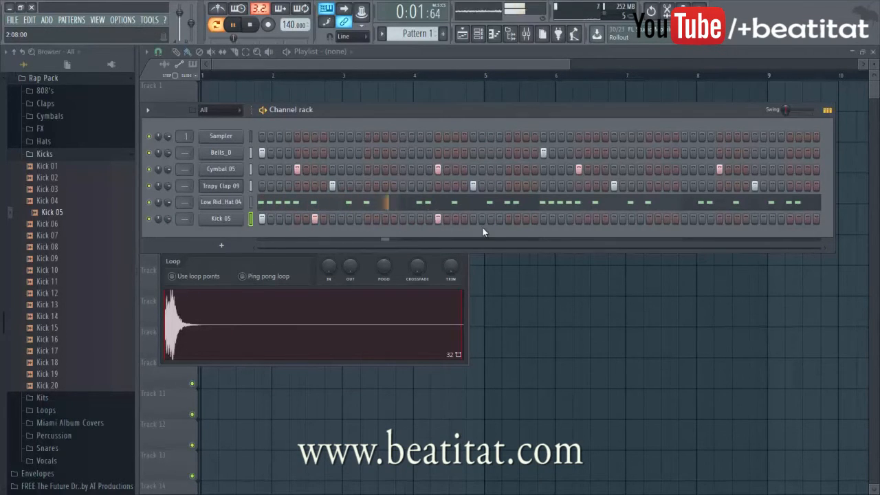
left_click(544, 219)
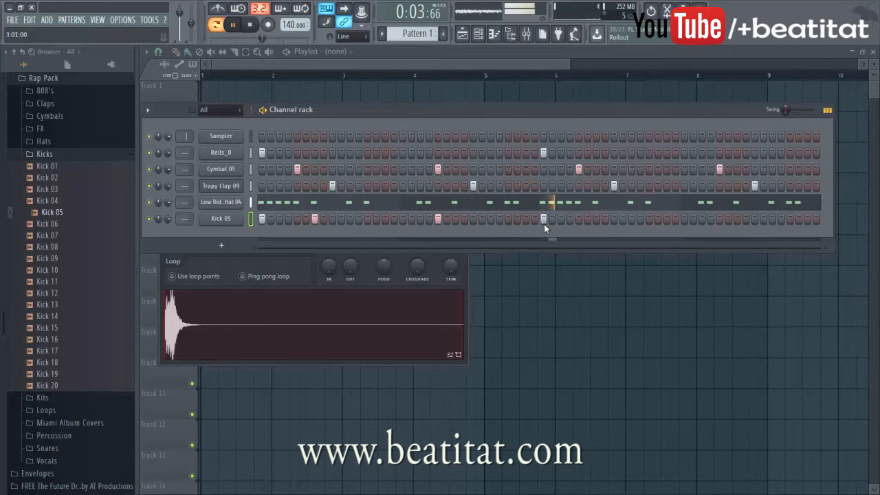
left_click(597, 219)
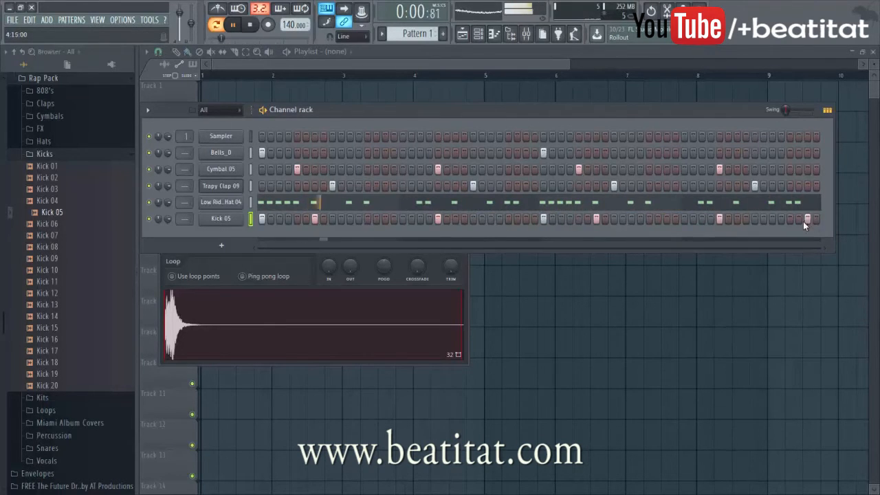
Stop playback, audition other kicks, replace Kick 05 with Kick 01, normalize it, and close its settings while the pattern plays.
key("space")
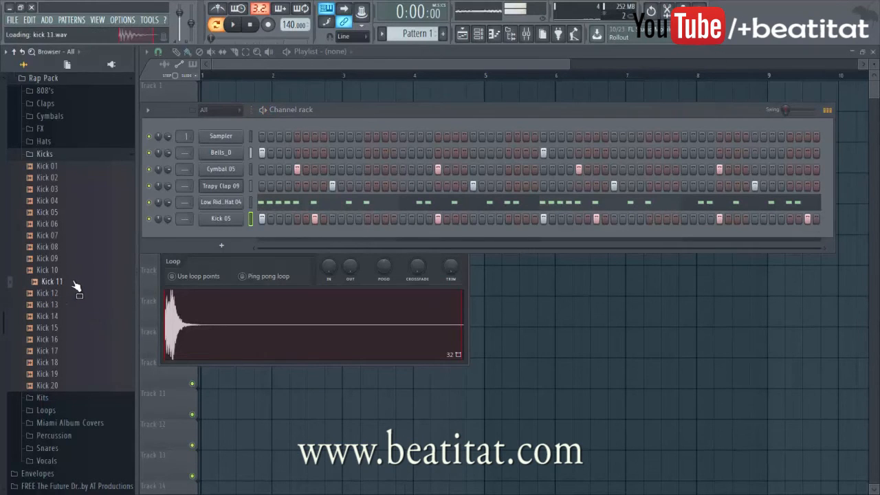
left_click(72, 181)
left_click_drag(55, 167, 224, 220)
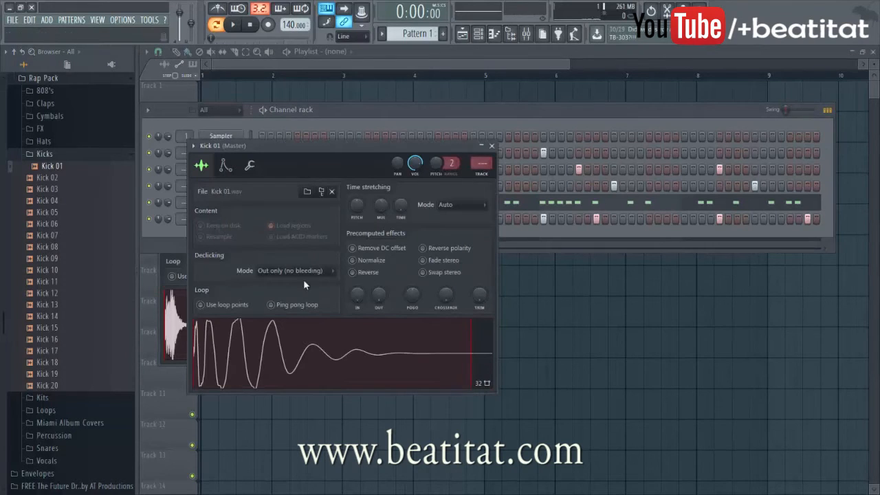
left_click(371, 263)
key("space")
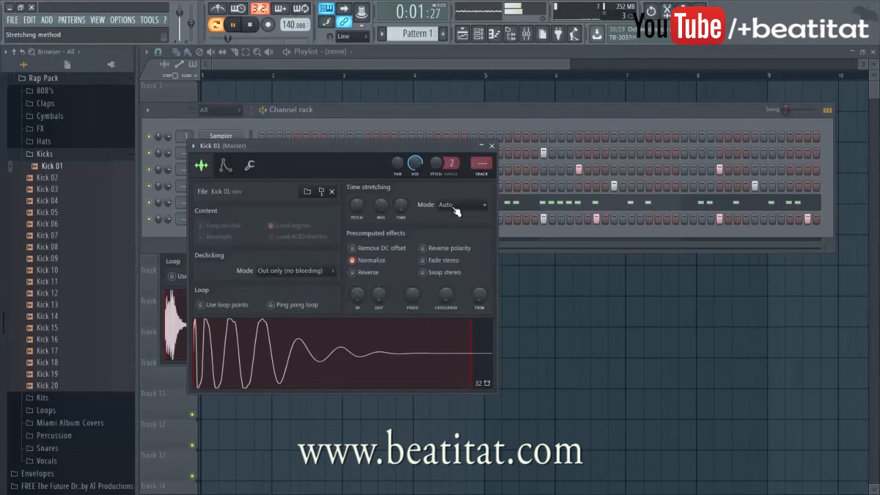
left_click(492, 146)
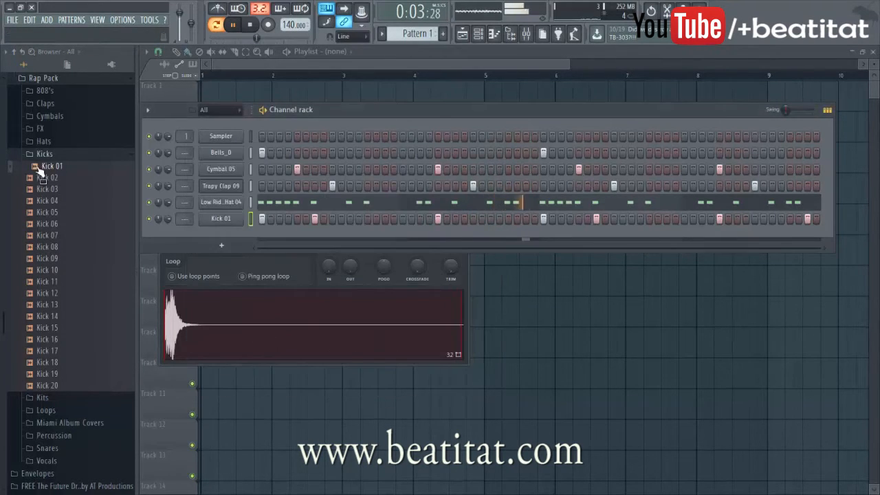
Collapse Kicks, expand the Snares folder, load Snare 05 as a new channel, normalize it, and close its settings.
left_click(42, 154)
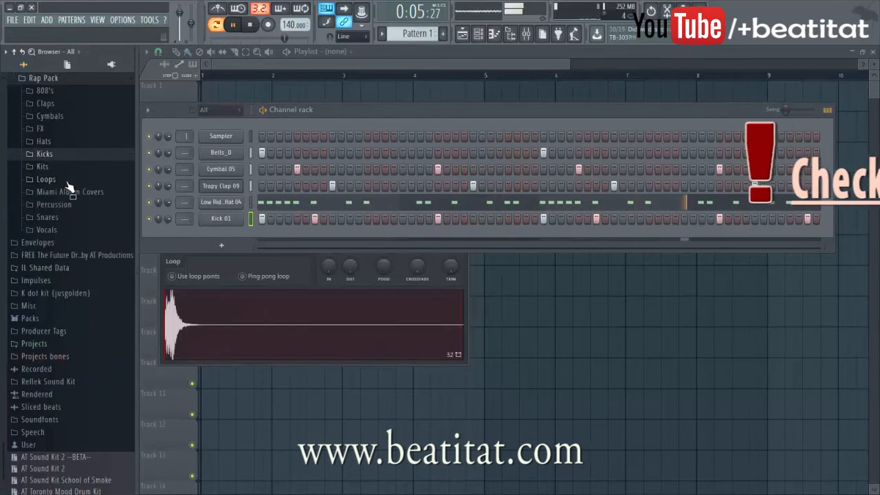
left_click(71, 217)
key("space")
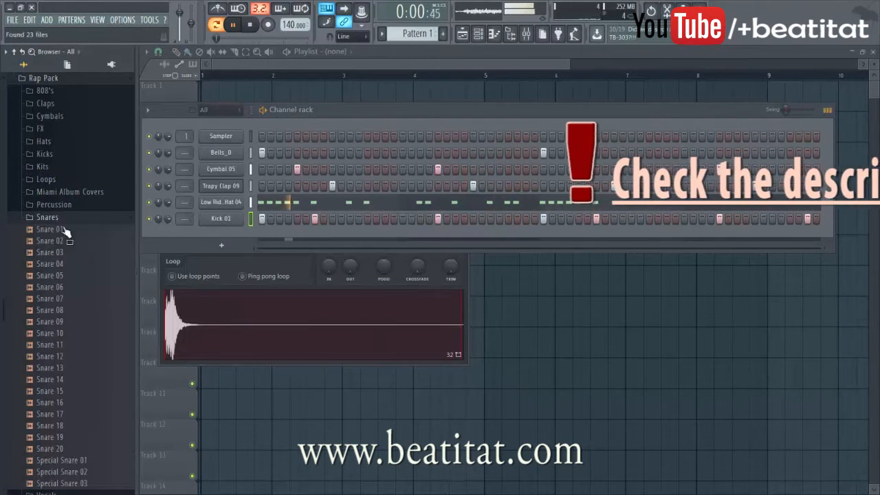
left_click(79, 276)
left_click_drag(79, 279, 249, 237)
left_click(215, 320)
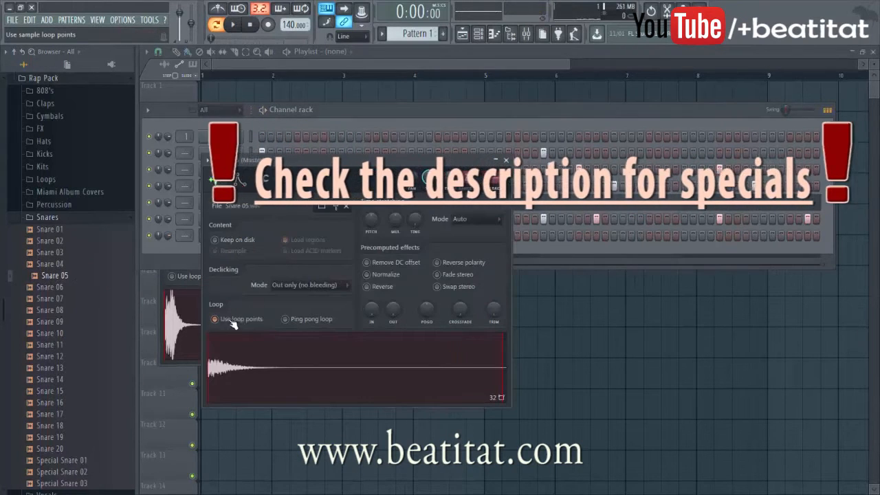
left_click(367, 275)
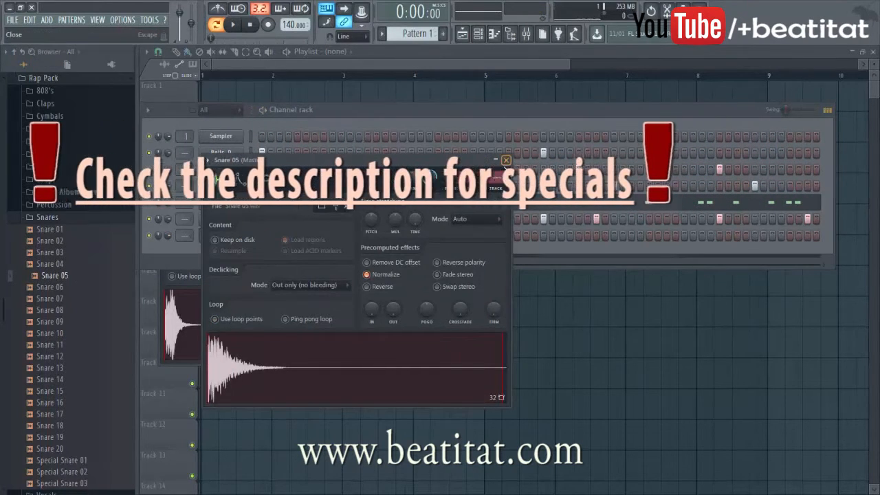
left_click(507, 160)
Play the pattern and place Snare 05 hits on steps 15, 29, 31, 47 and 61.
key("space")
left_click(385, 235)
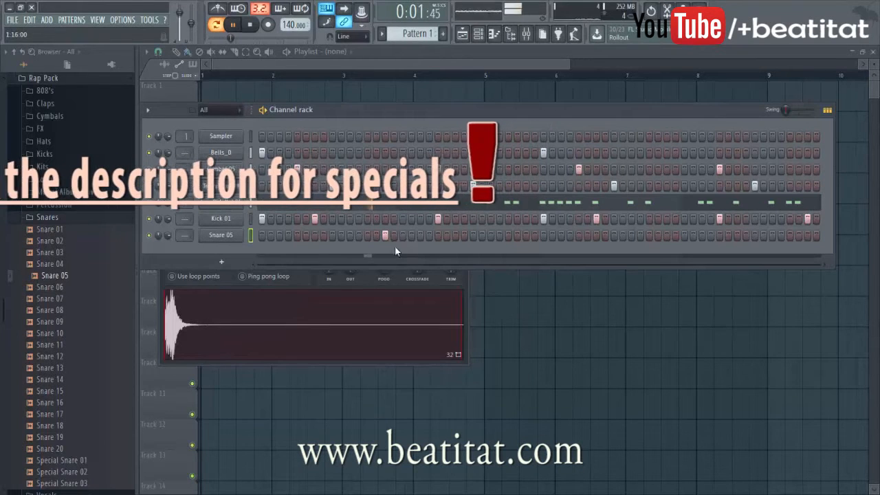
left_click(508, 235)
left_click(526, 235)
left_click(649, 235)
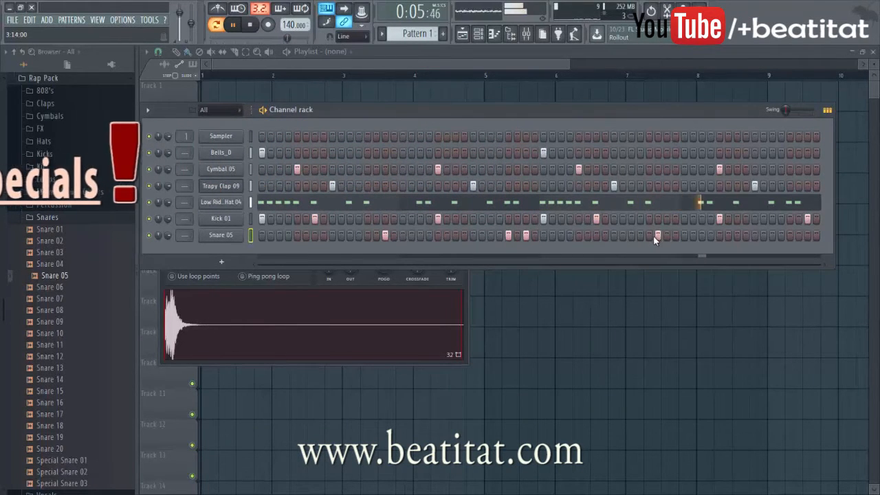
right_click(650, 237)
left_click(665, 238)
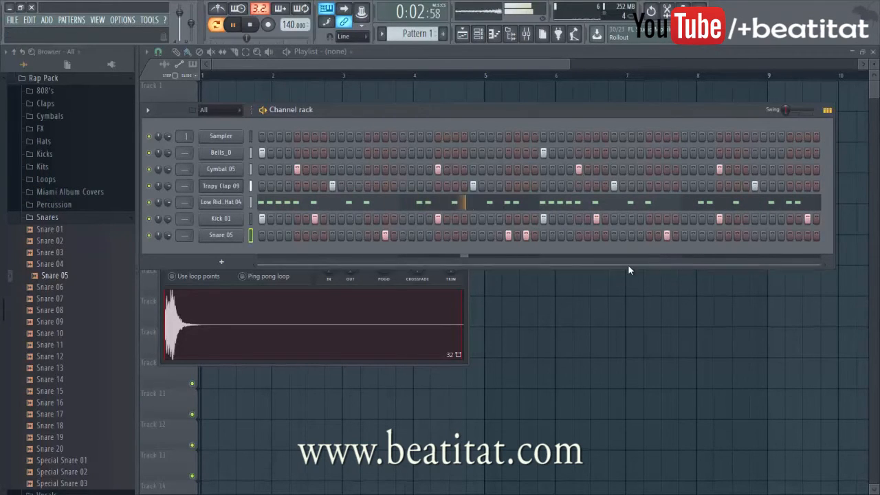
left_click(701, 235)
right_click(702, 235)
left_click(789, 235)
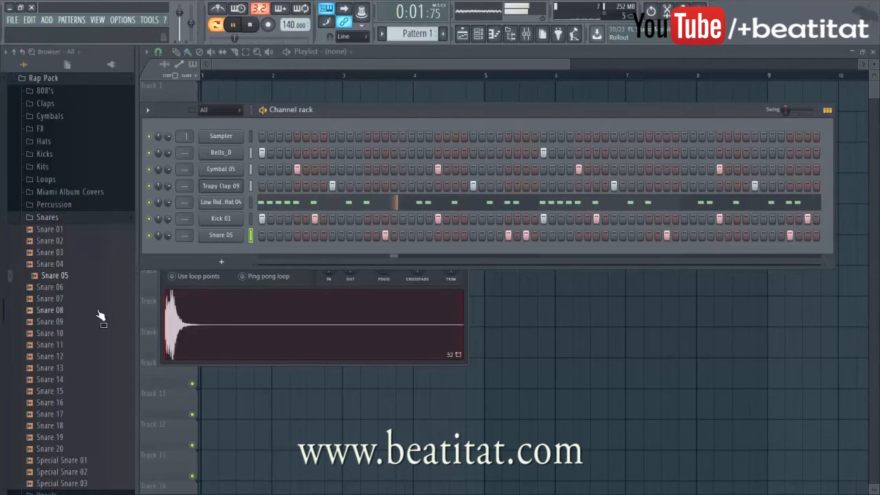
Audition Snare 10, load it in place of Snare 05, normalize it, and close its settings.
left_click(59, 334)
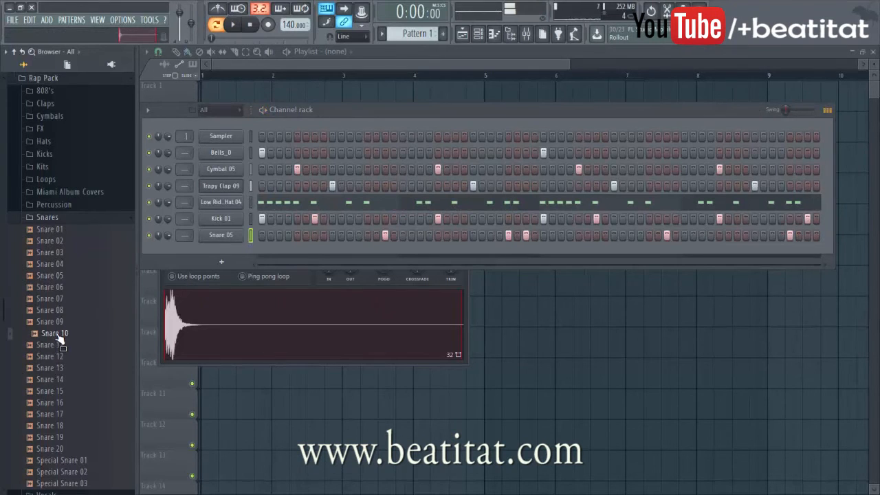
left_click_drag(60, 344, 240, 237)
left_click(367, 274)
left_click(507, 161)
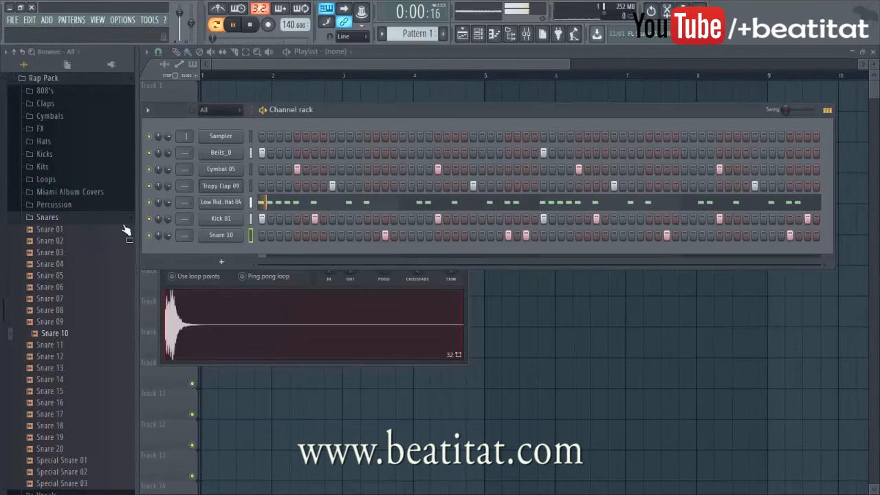
Collapse the Snares folder, open the Hybrid 808's folder inside 808's, and stop playback.
left_click(93, 218)
scroll(82, 165, "up", 4)
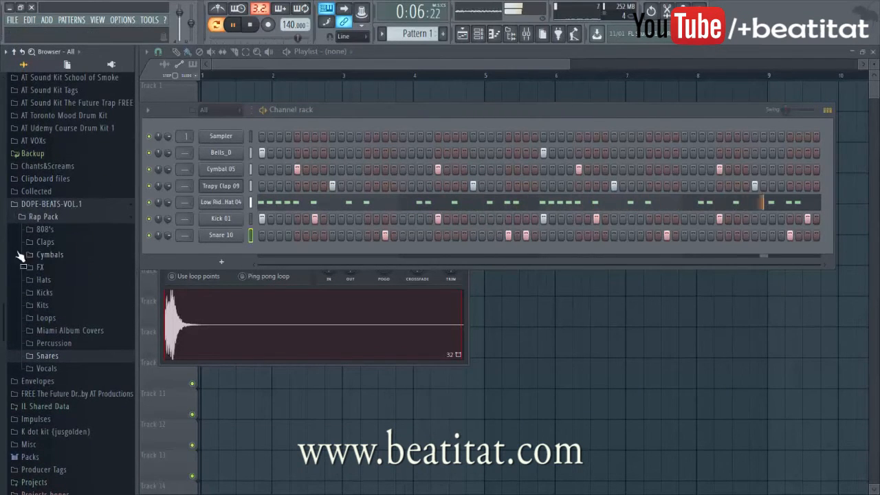
left_click(46, 229)
left_click(84, 256)
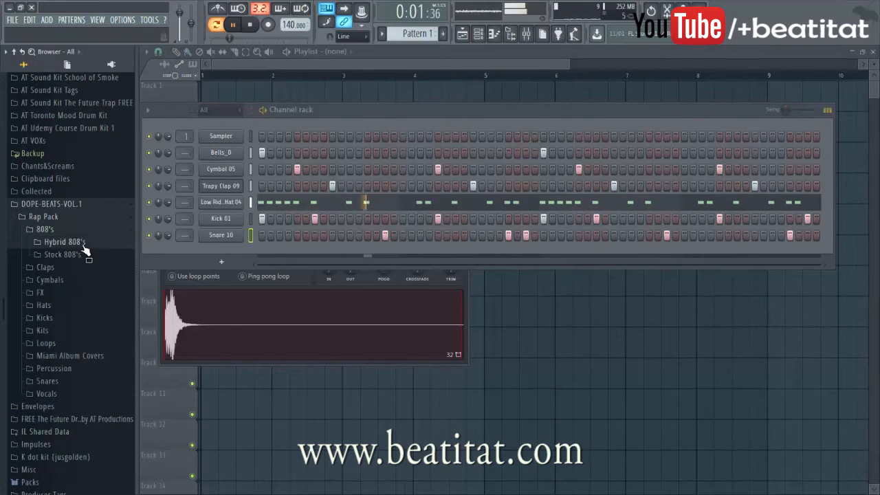
scroll(86, 265, "down", 10)
key("space")
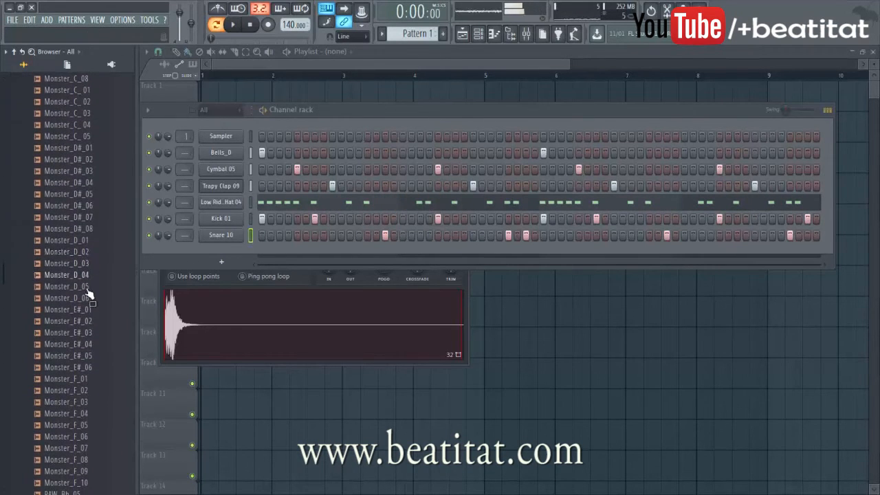
scroll(95, 384, "down", 4)
Audition RAW_D_06, RAW_C#_04 and Monster_C_08 while comparing the Hybrid 808's samples.
left_click_drag(76, 380, 80, 382)
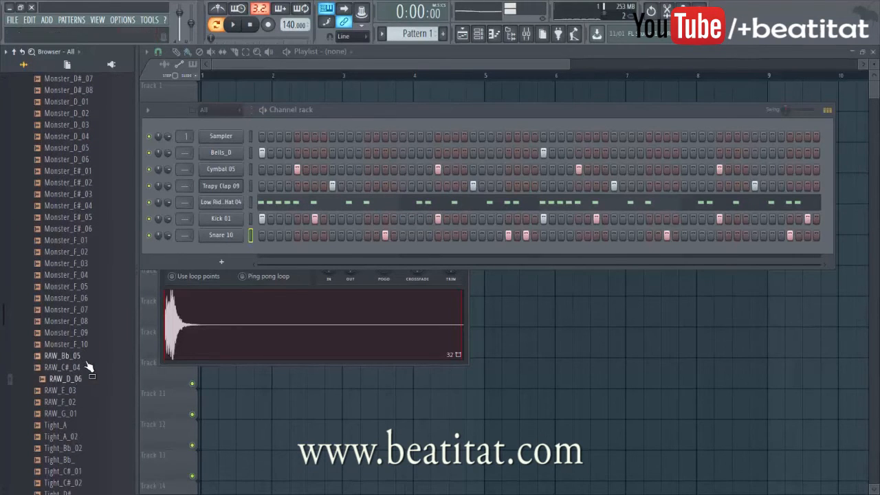
left_click(86, 369)
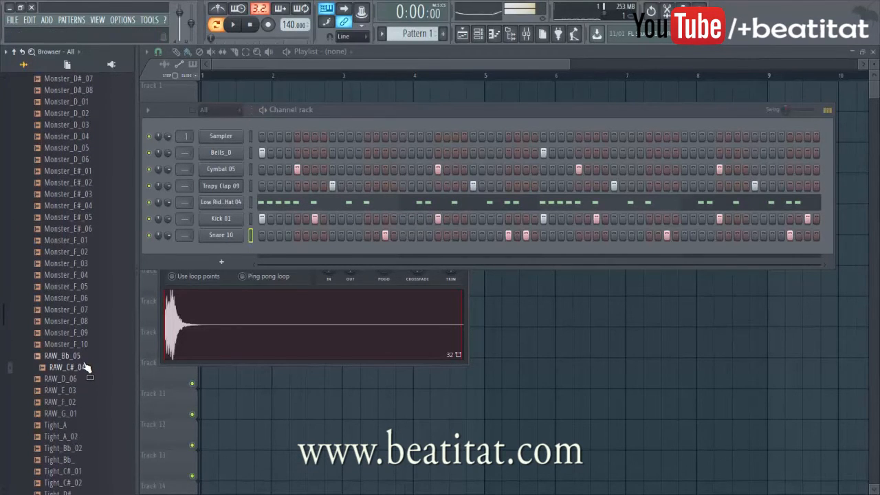
scroll(82, 380, "down", 6)
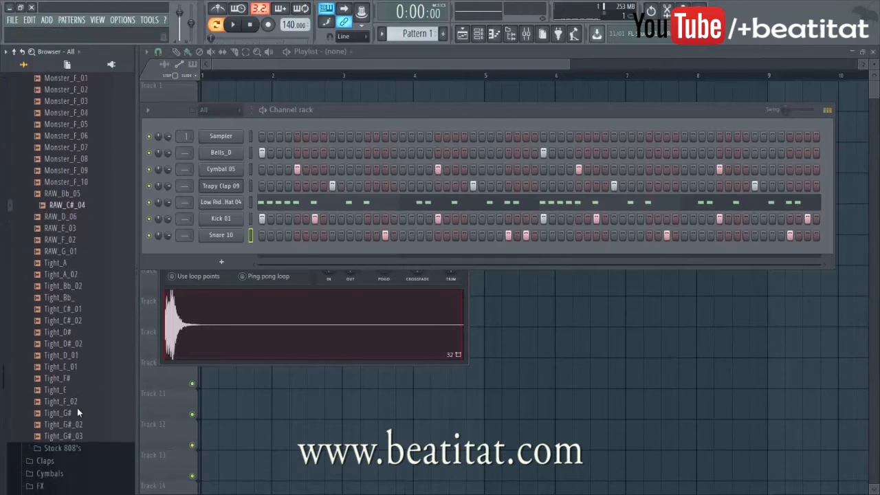
scroll(84, 378, "up", 15)
left_click_drag(92, 266, 88, 218)
scroll(89, 234, "up", 5)
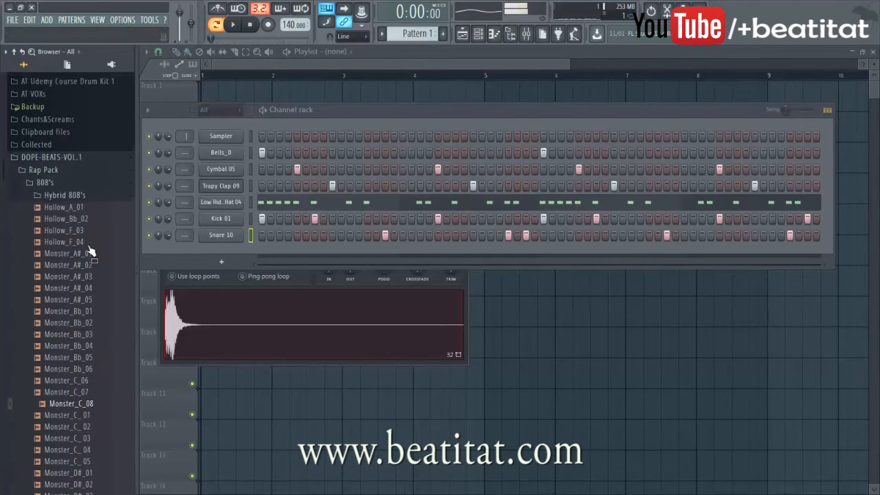
scroll(82, 344, "down", 12)
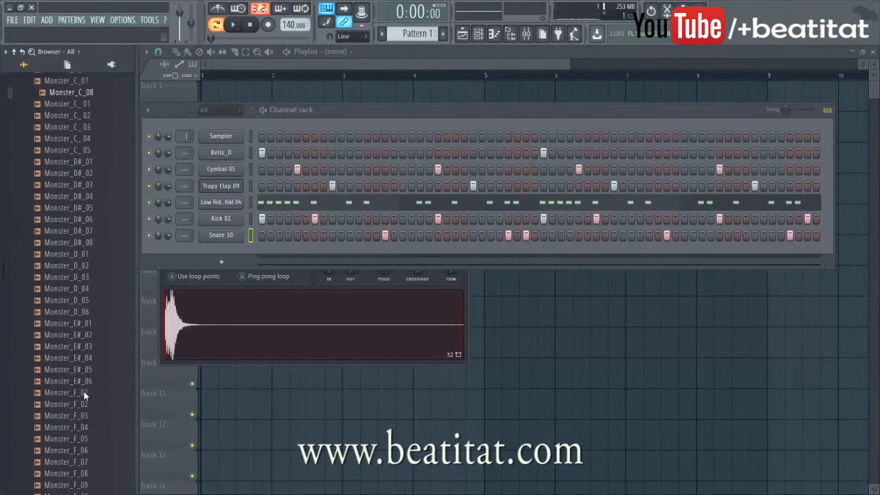
scroll(92, 424, "down", 1)
Load RAW_C#_04 as a new channel below Snare 10 and normalize it.
left_click_drag(81, 368, 218, 272)
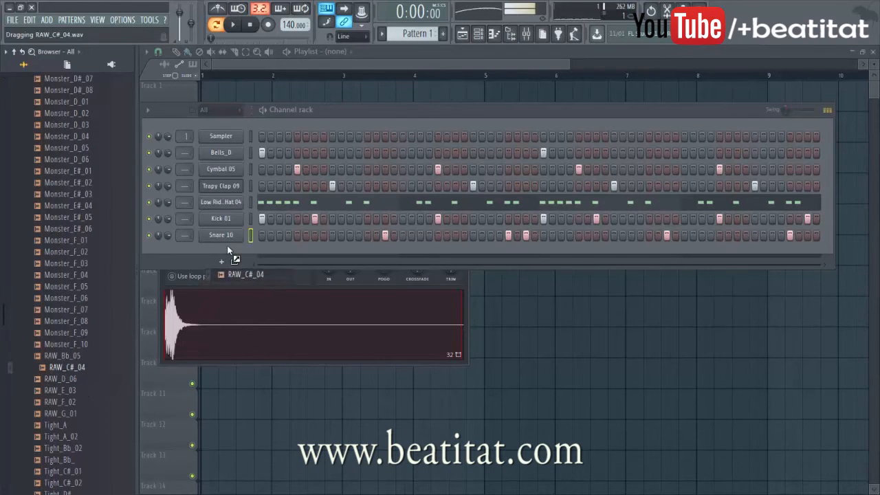
left_click_drag(230, 251, 229, 252)
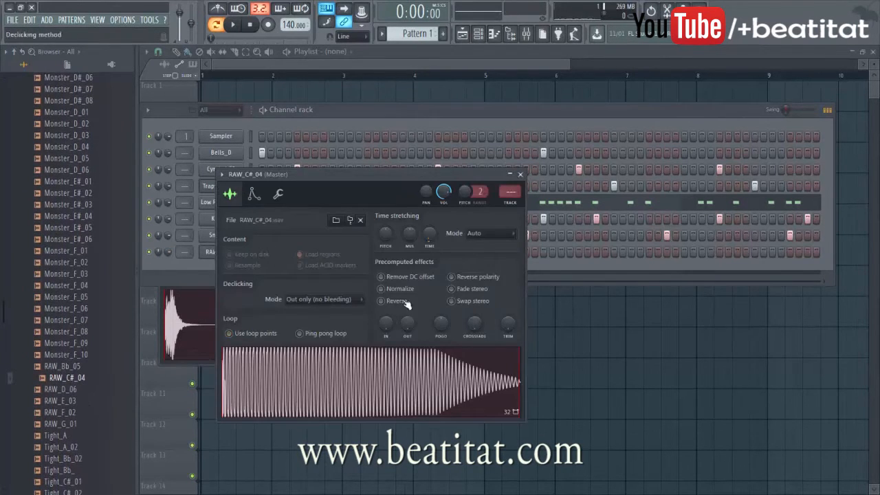
left_click(416, 292)
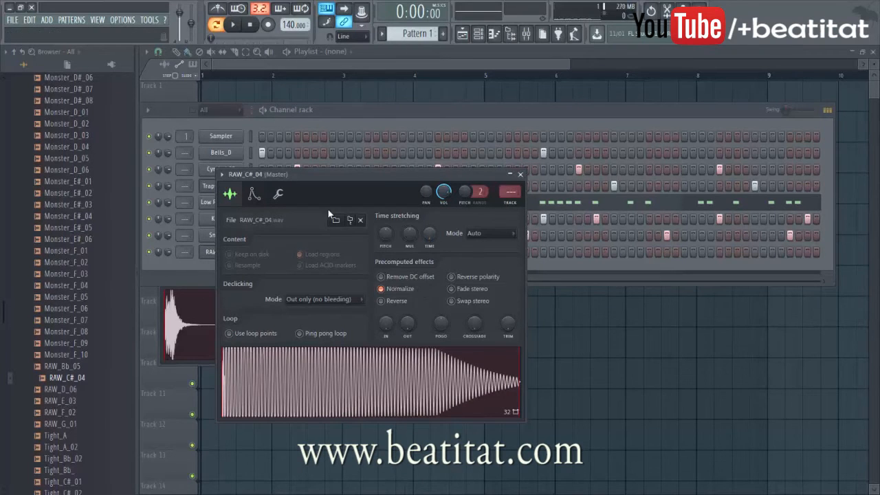
Make RAW_C#_04 cut itself using cut group 2 by 2, and return to its sample settings.
left_click(278, 195)
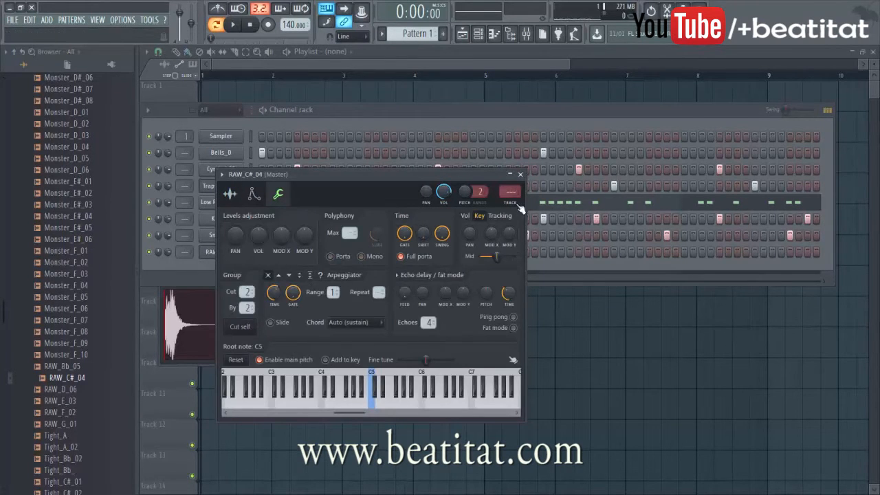
left_click(521, 175)
left_click(238, 256)
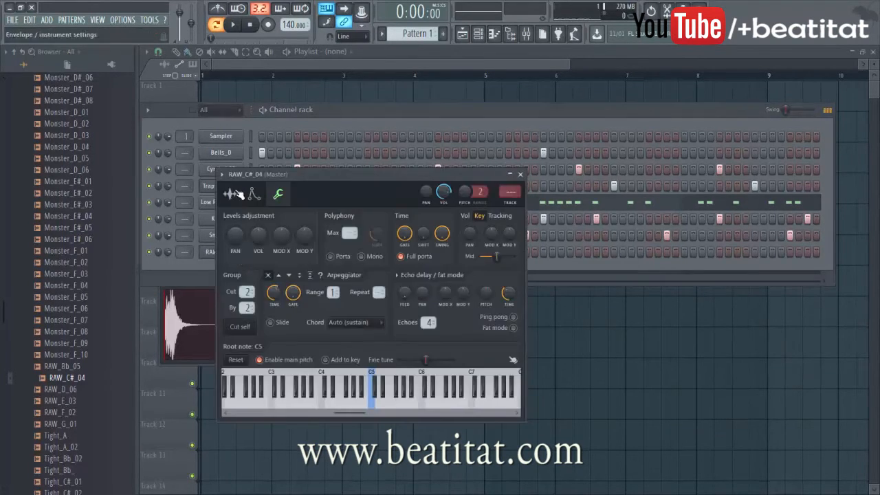
left_click(229, 194)
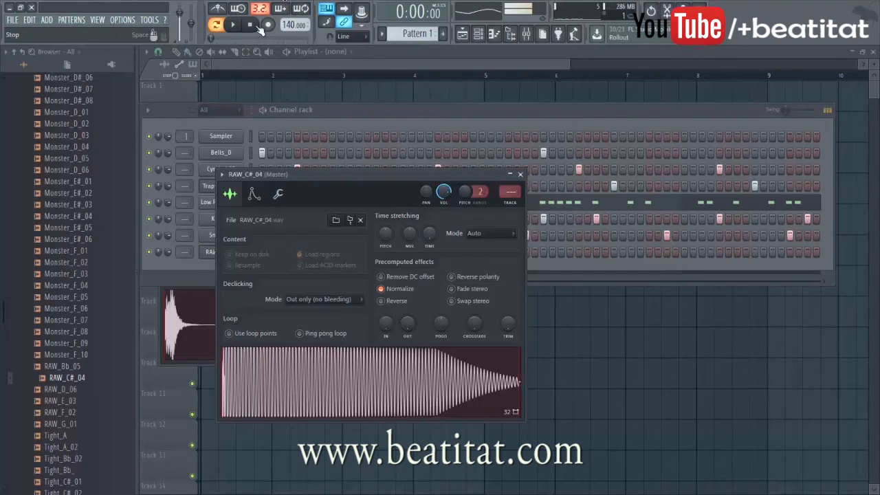
Open the piano roll for RAW_C#_04, place a B4 note about three steps long at the start of bar 1, and play the pattern.
right_click(212, 254)
left_click(270, 250)
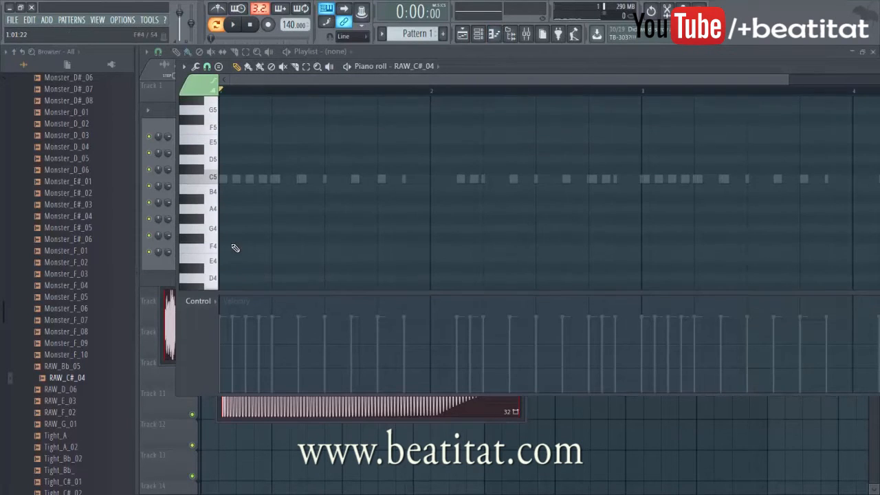
left_click(216, 255)
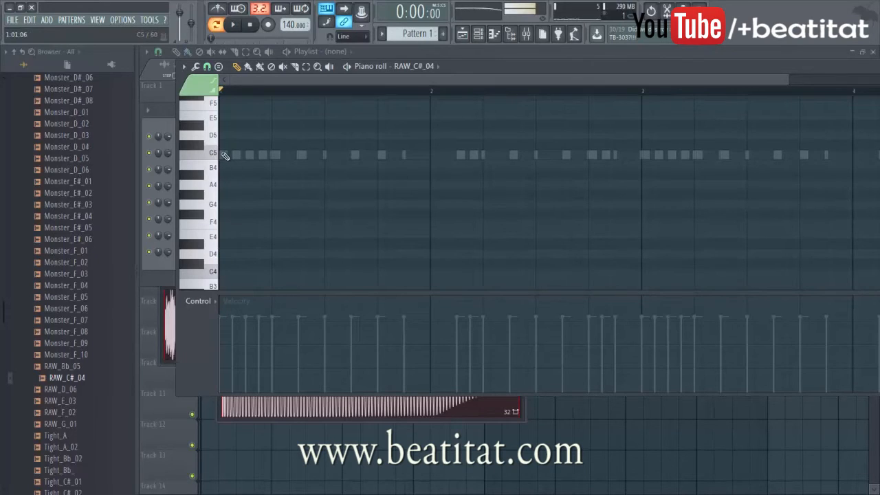
scroll(210, 158, "up", 3)
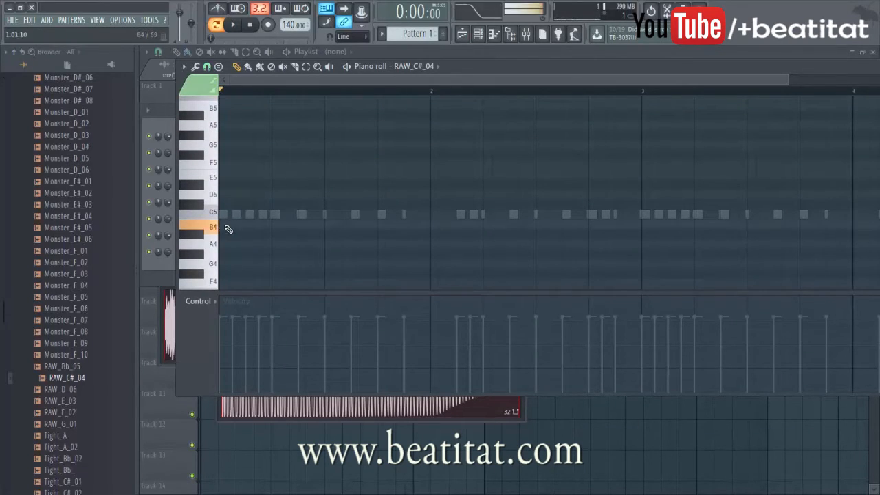
key("space")
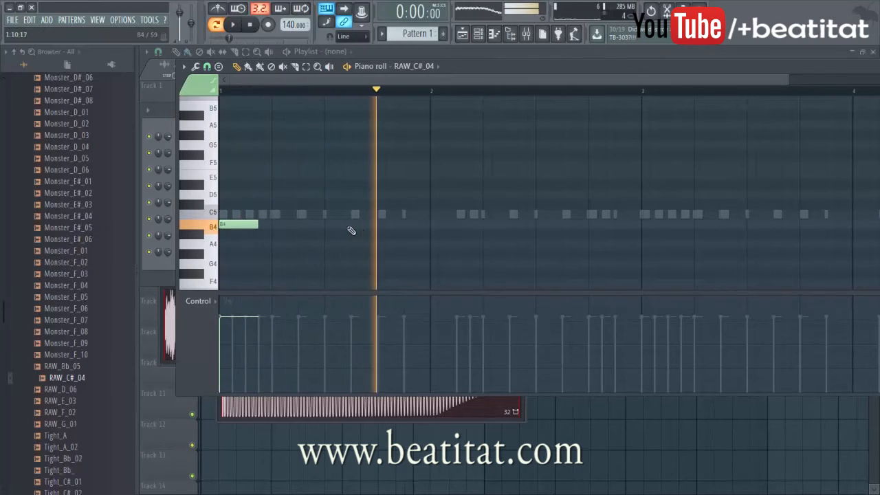
Add a B4 note at step 11 of bar 1, and remove a trial G4 note from step 13.
left_click(354, 226)
key("space")
key("space")
left_click(391, 264)
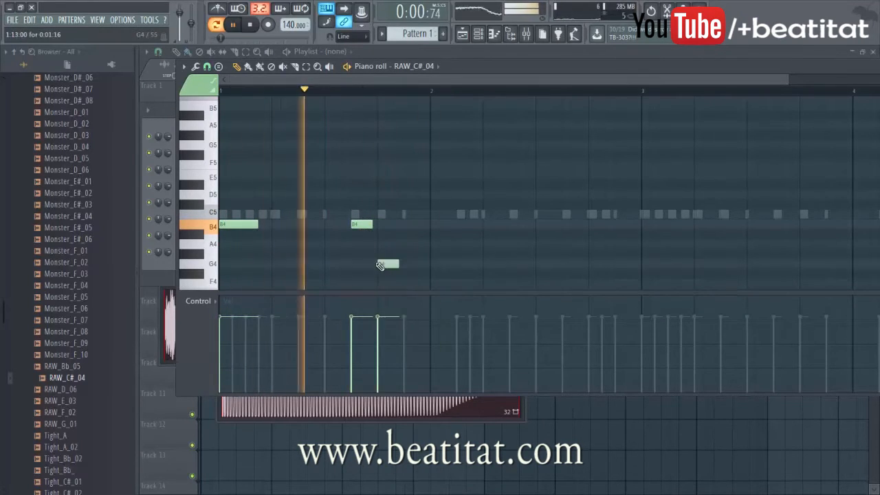
right_click(388, 264)
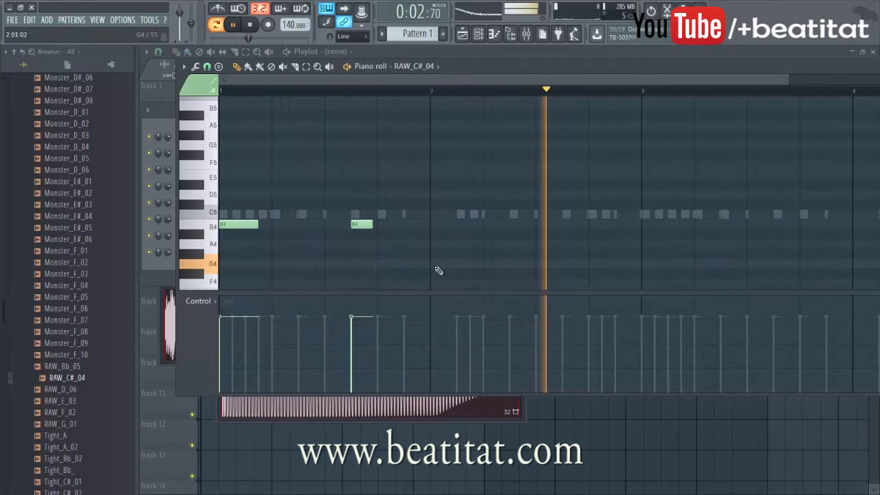
Place a G4 note at step 5 of bar 2, raise it to A4, and replay the pattern.
left_click(489, 264)
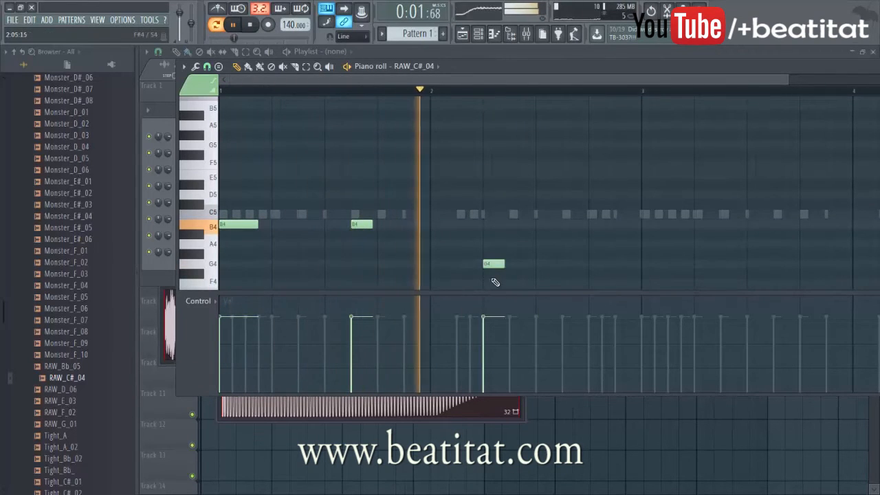
scroll(555, 234, "down", 2)
key("space")
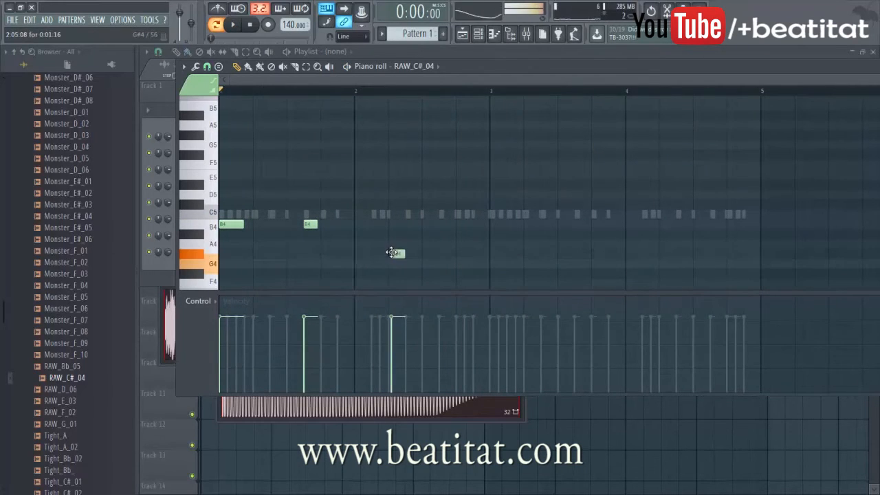
left_click_drag(396, 253, 392, 244)
key("space")
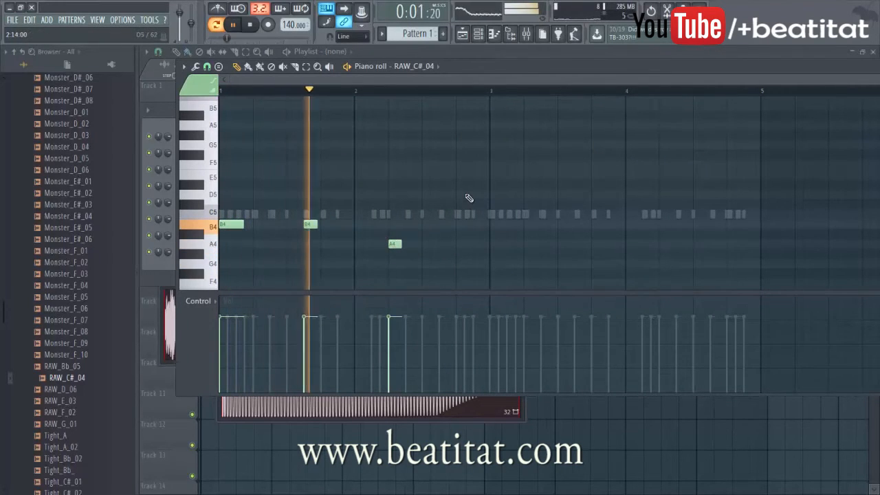
Add an A4 note near the end of bar 2, listen to it, and align it to step 15.
left_click(475, 245)
key("space")
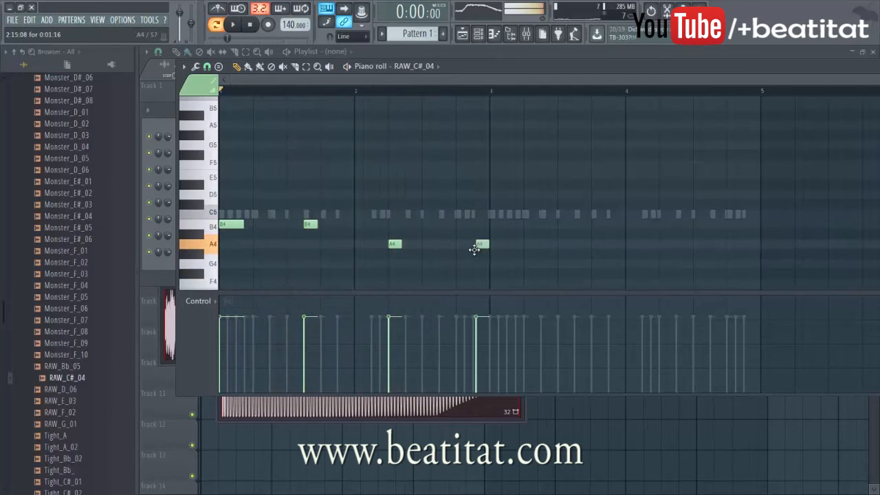
key("space")
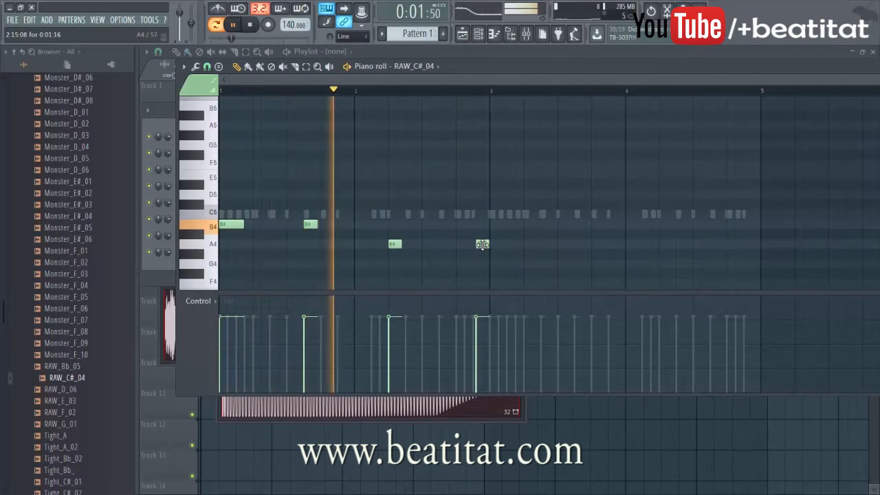
key("space")
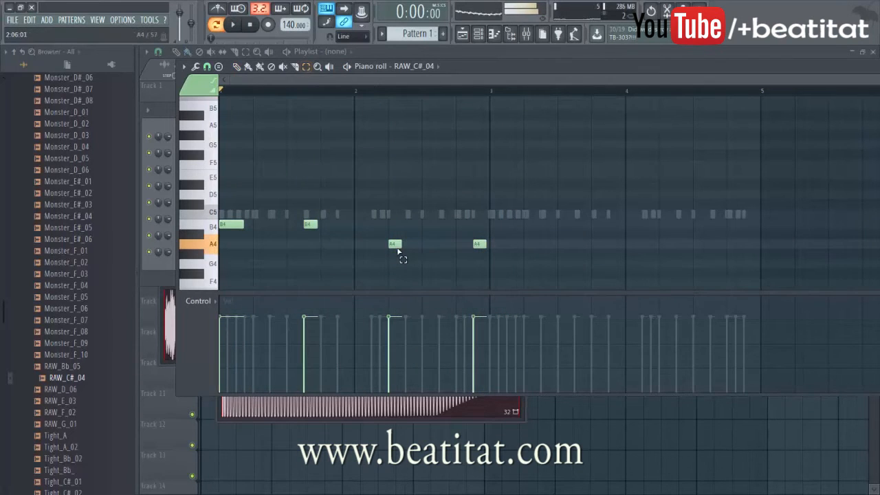
Lower the A4 note at step 5 of bar 2 to G#4 and play the pattern.
key("space")
key("space")
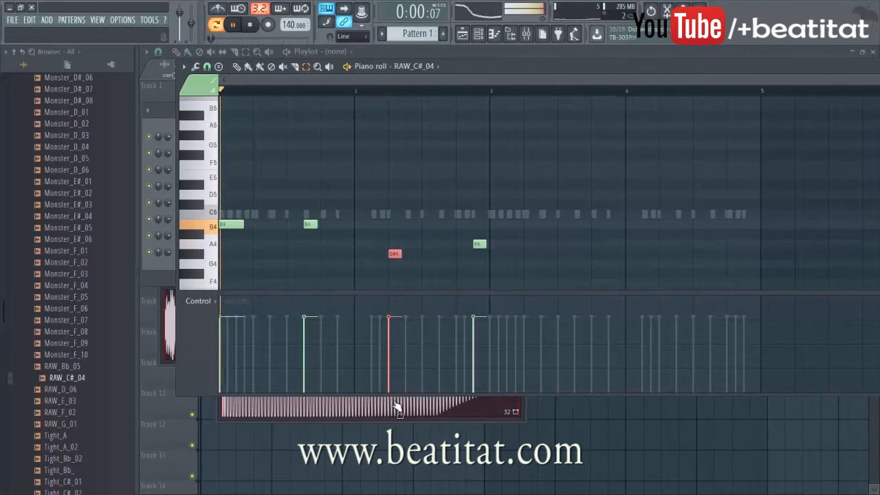
left_click(404, 161, "ctrl")
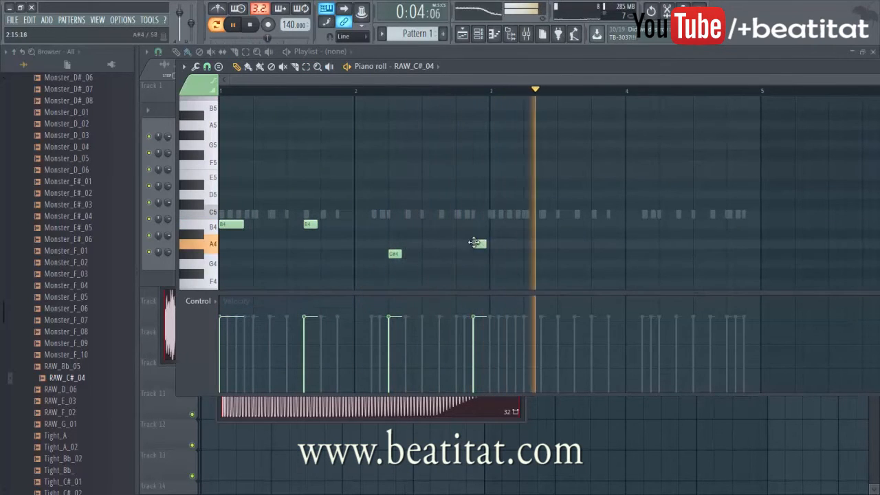
Duplicate all the bass notes into bars 3 and 4, deselect them, and close the piano roll.
key("ctrl+a")
key("ctrl+b")
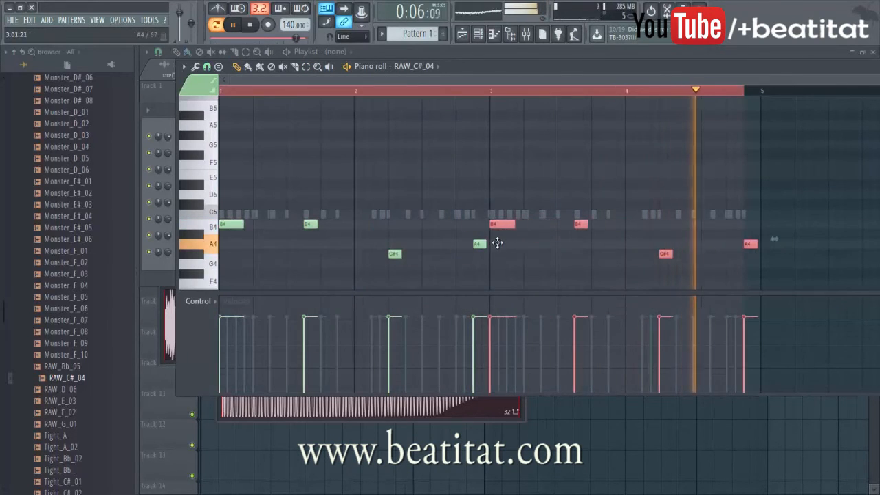
left_click(544, 187, "ctrl")
key("Escape")
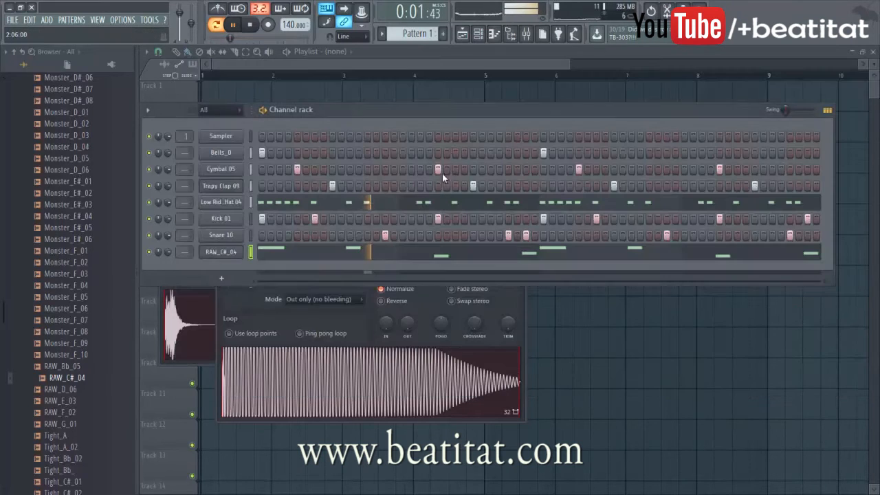
Reopen the RAW_C#_04 piano roll, lower both G#4 notes to G4, and close it.
left_click(390, 245)
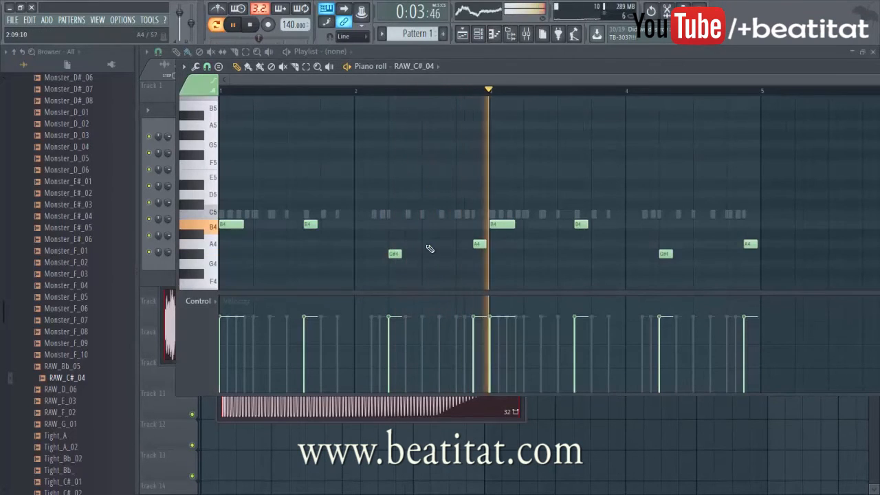
left_click(394, 255, "ctrl")
left_click(665, 255, "ctrl+shift")
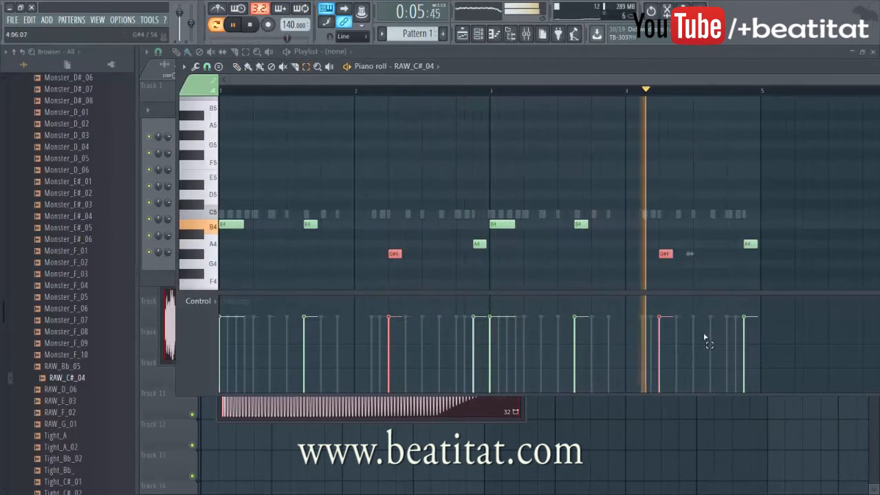
key("shift+Down")
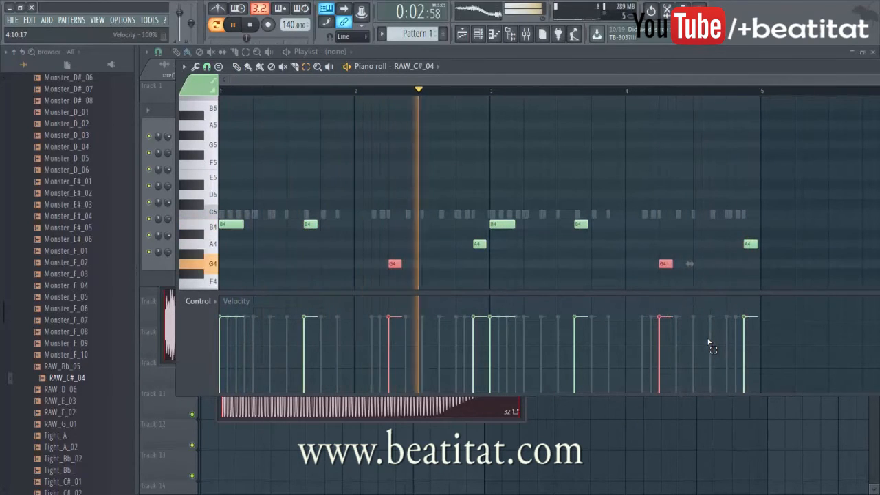
left_click(583, 162)
key("F7")
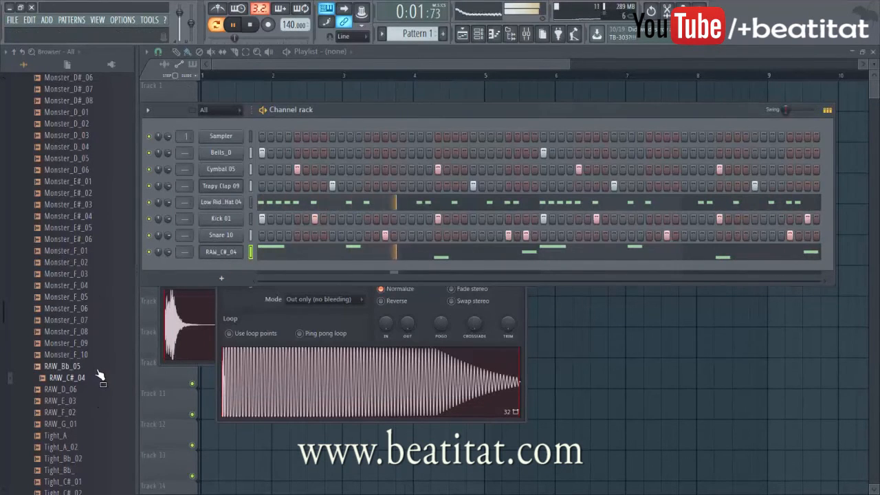
Collapse the 808's folders, open Cymbals, audition Cymbal 08 and load it as a new channel.
scroll(59, 165, "up", 12)
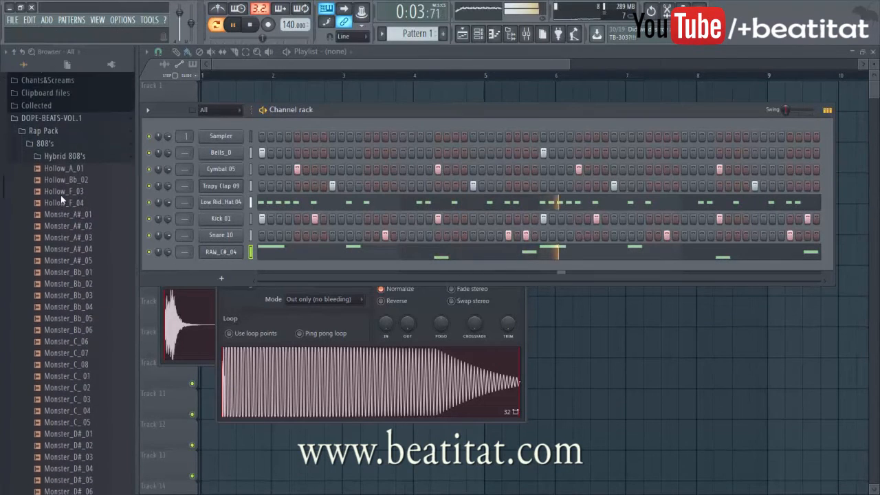
left_click(58, 159)
left_click(50, 146)
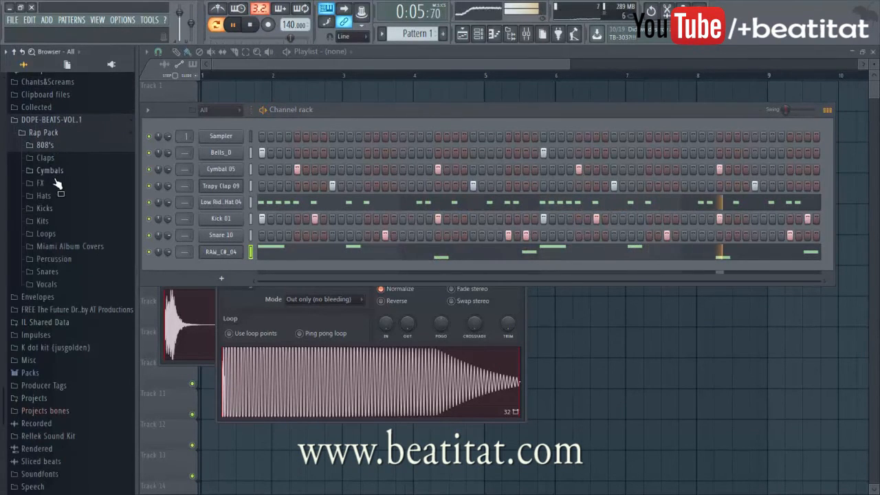
left_click(51, 170)
left_click(86, 266)
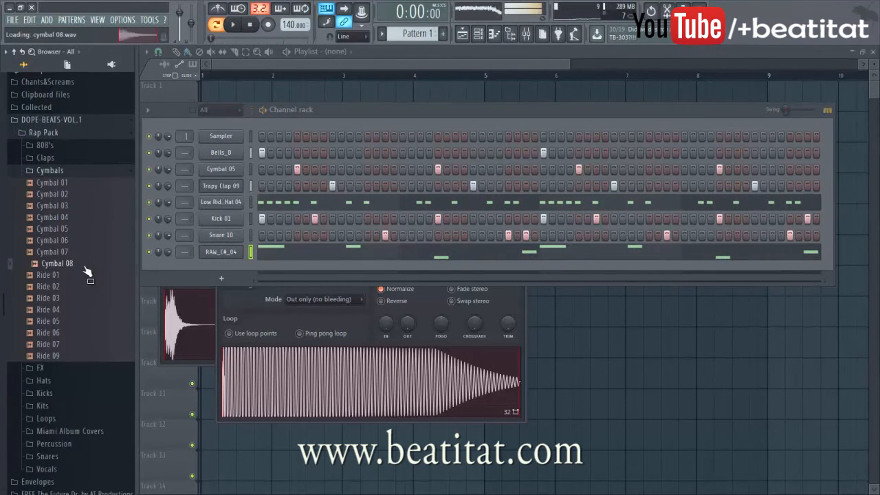
left_click_drag(214, 267, 269, 272)
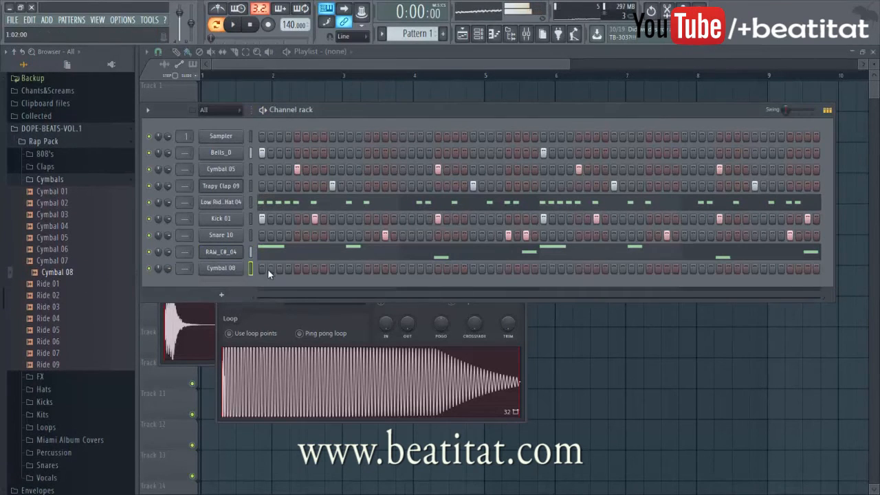
Close Cymbal 08's settings, place a Cymbal 08 hit on step 1, and play the pattern.
left_click(234, 268)
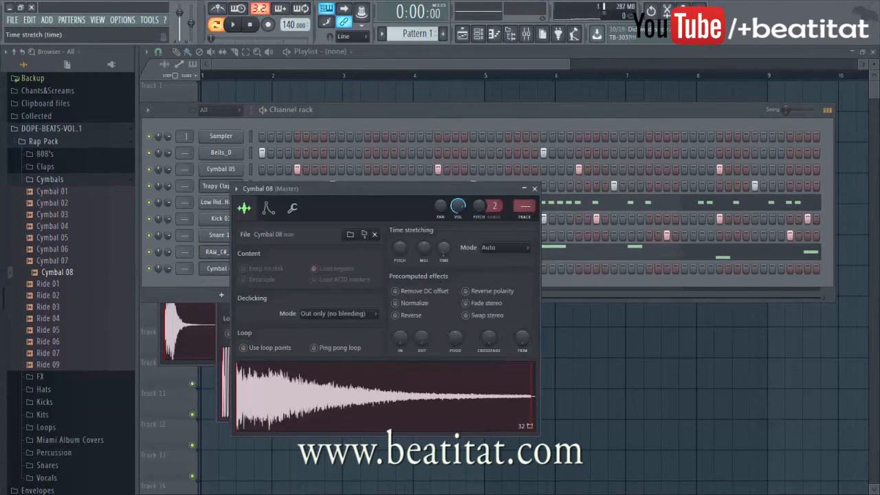
left_click(535, 189)
key("space")
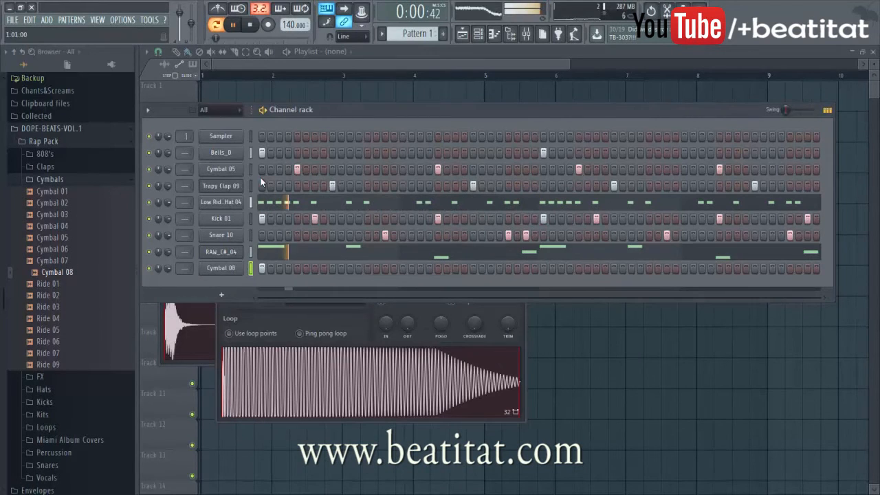
Delete the empty Sampler channel from the Channel rack.
right_click(240, 141)
left_click(273, 244)
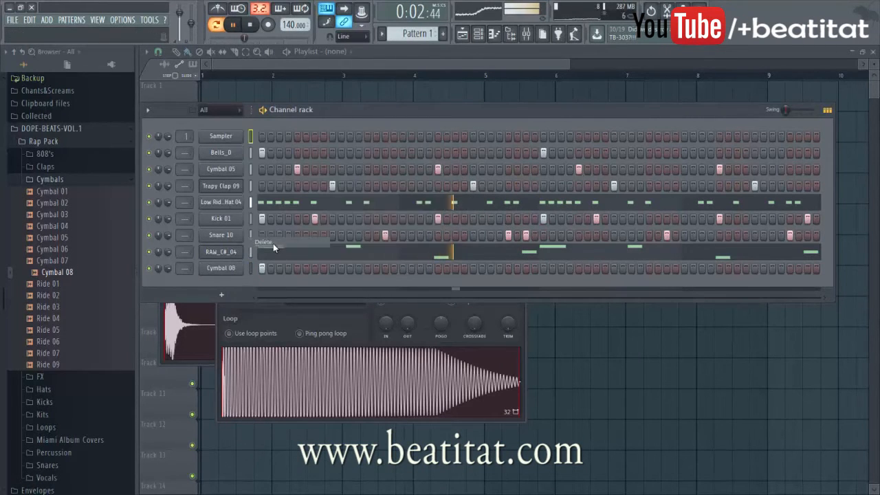
left_click(499, 281)
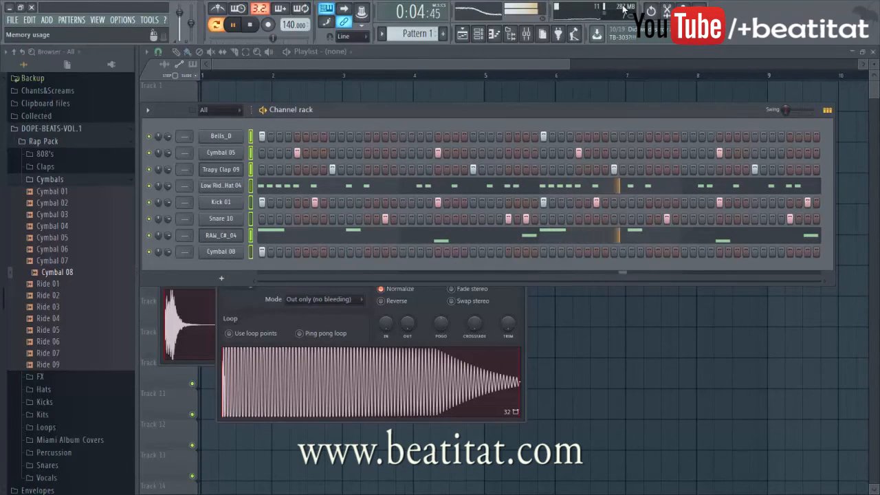
Open the Mixer, route all selected channels to consecutive tracks starting from track 1, and select the Cymbal 08 track.
left_click(526, 34)
right_click(363, 152)
mouse_move(450, 157)
left_click(543, 166)
left_click(441, 213)
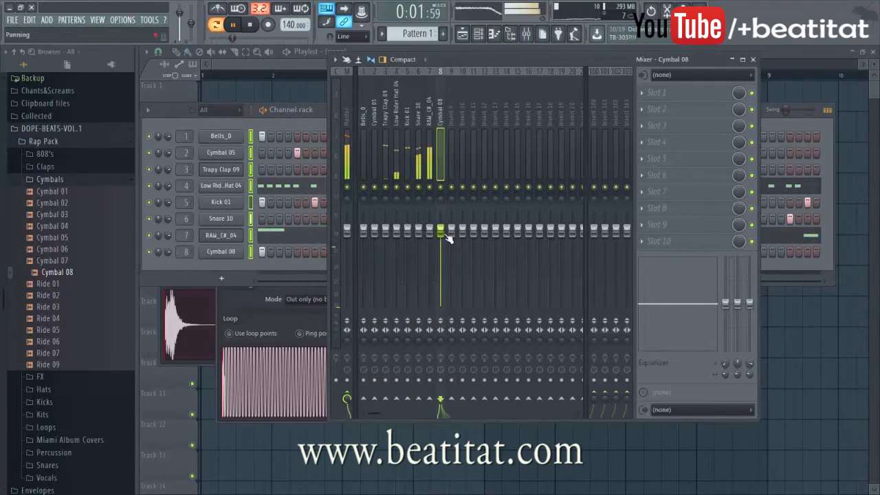
Play the pattern and lower the mixer faders of the Bells_D, RAW_C#_04 and Cymbal 08 tracks.
left_click(280, 124)
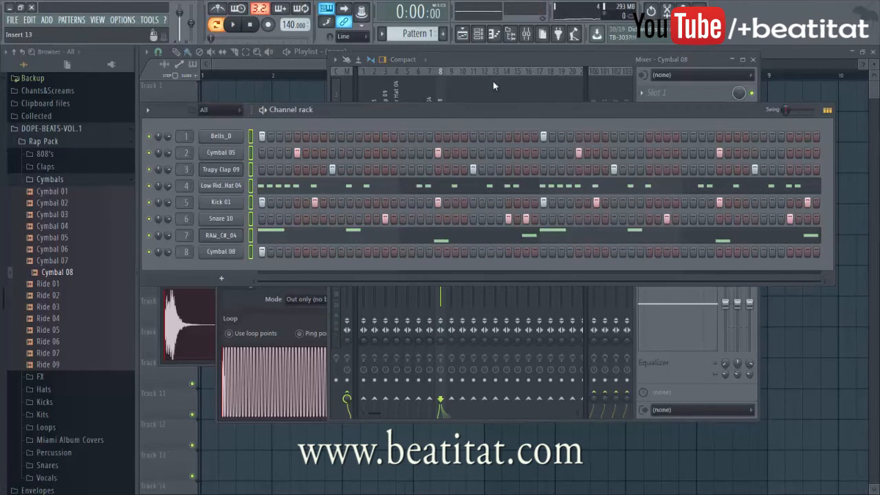
left_click(502, 61)
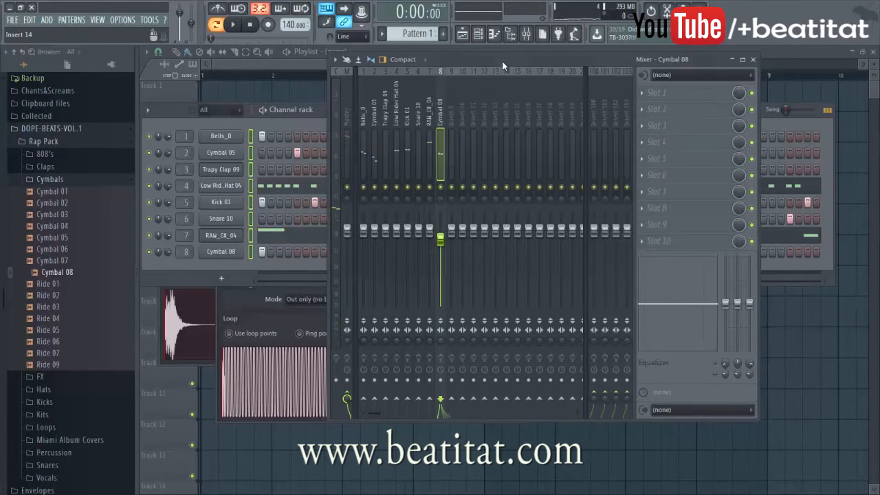
left_click(368, 145)
left_click(425, 147)
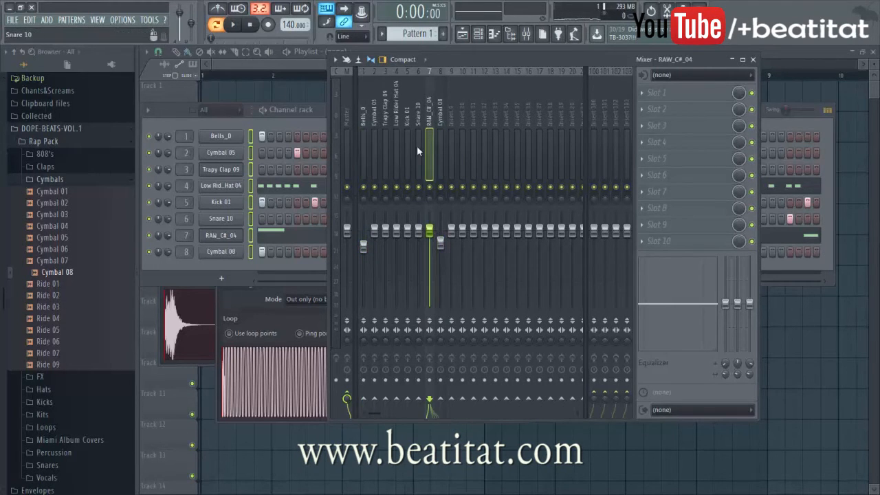
key("space")
left_click_drag(430, 247, 441, 264)
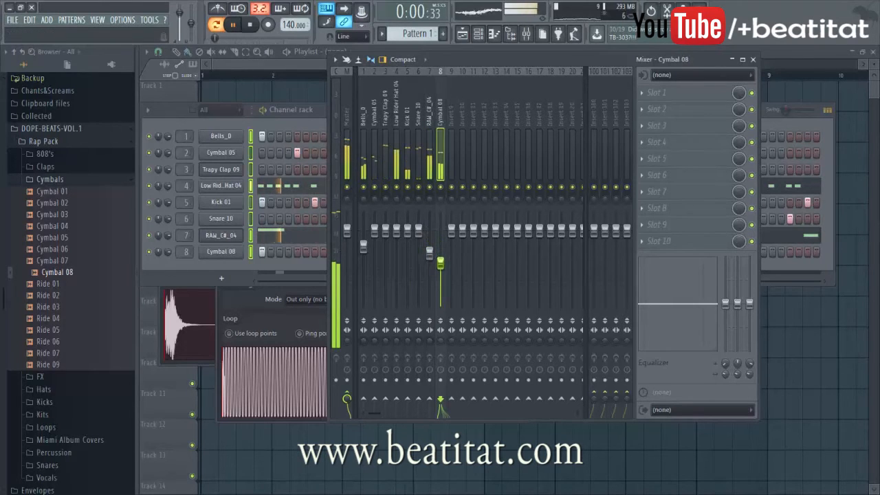
Insert Fruity Parametric EQ 2 in slot 1 of the Kick 01 track and reshape its low and high bands.
left_click(383, 152)
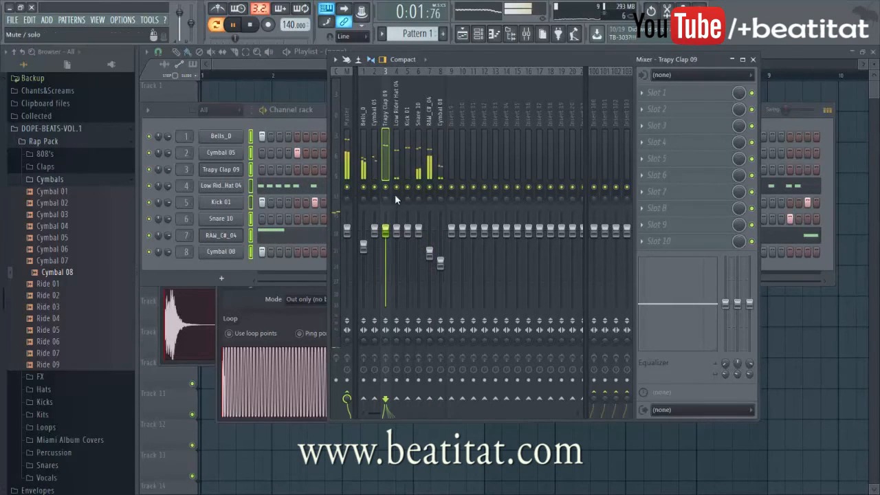
left_click(407, 154)
left_click(663, 100)
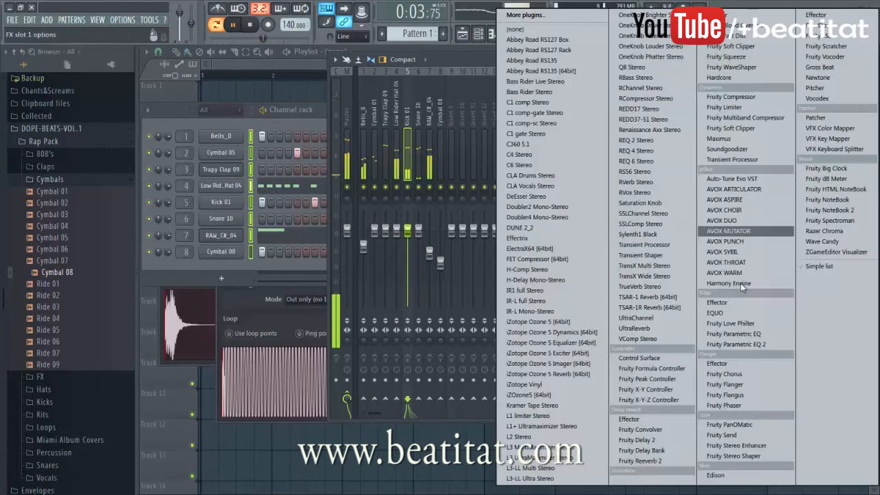
left_click(766, 348)
left_click_drag(302, 249, 253, 244)
left_click_drag(400, 249, 366, 271)
left_click(538, 161)
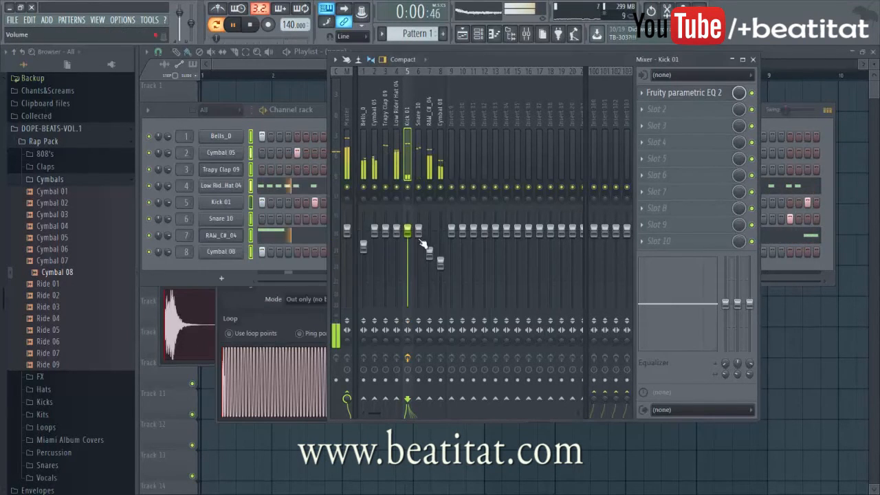
Insert Fruity Parametric EQ 2 on the RAW_C#_04 track, make band 7 a low pass with a lower cutoff, and shape the lower bands.
left_click(431, 137)
left_click(681, 92)
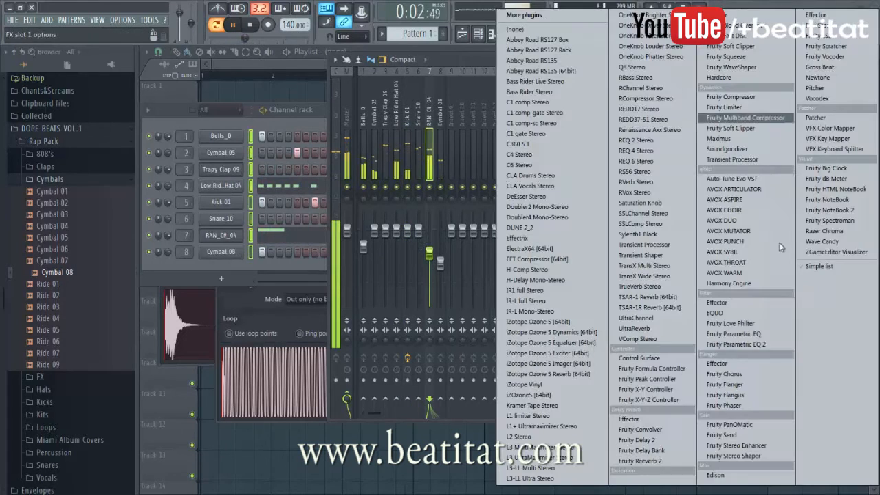
left_click(729, 345)
scroll(468, 134, "down", 6)
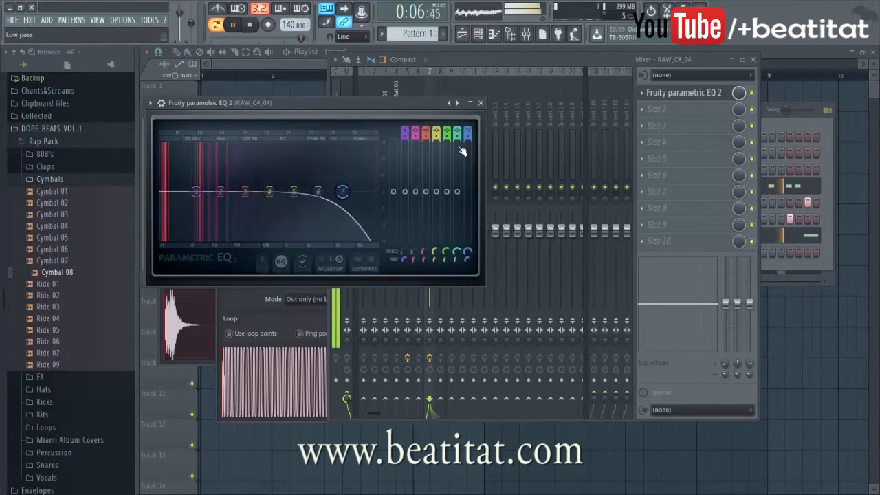
left_click_drag(342, 192, 321, 193)
left_click_drag(221, 192, 183, 187)
mouse_move(244, 192)
left_mouse_down()
mouse_move(221, 200)
mouse_move(244, 190)
left_mouse_up()
left_click_drag(321, 202, 299, 186)
left_click(480, 103)
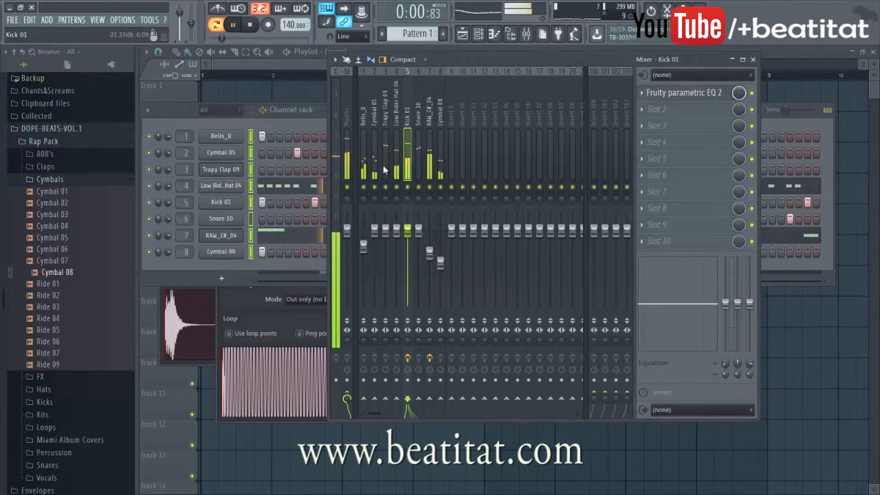
Equalize Bells_D with Fruity Parametric EQ 2: high pass on band 1, slight boost on band 5, slight cuts on bands 6 and 7.
left_click(364, 163)
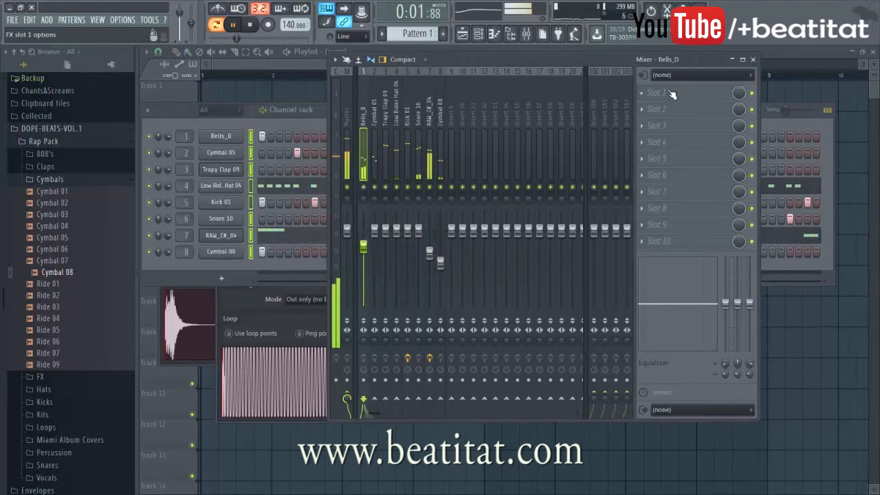
left_click(671, 94)
left_click(760, 343)
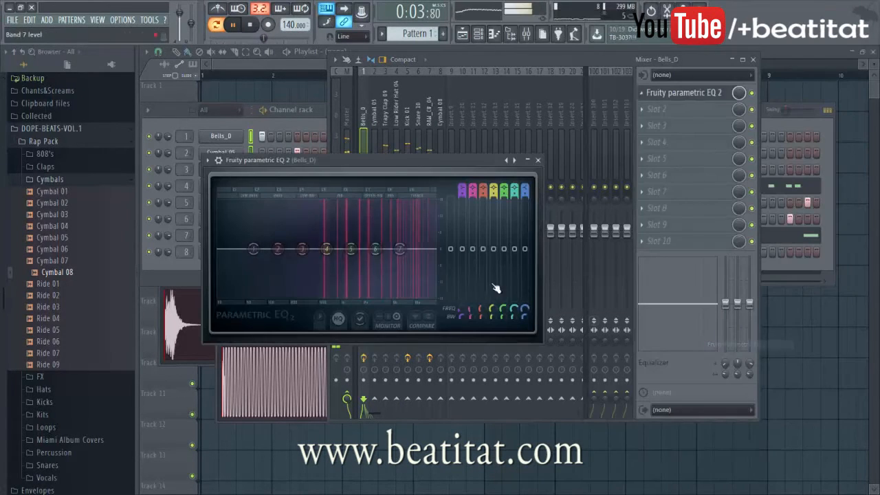
left_click_drag(462, 189, 462, 198)
left_click_drag(253, 248, 302, 249)
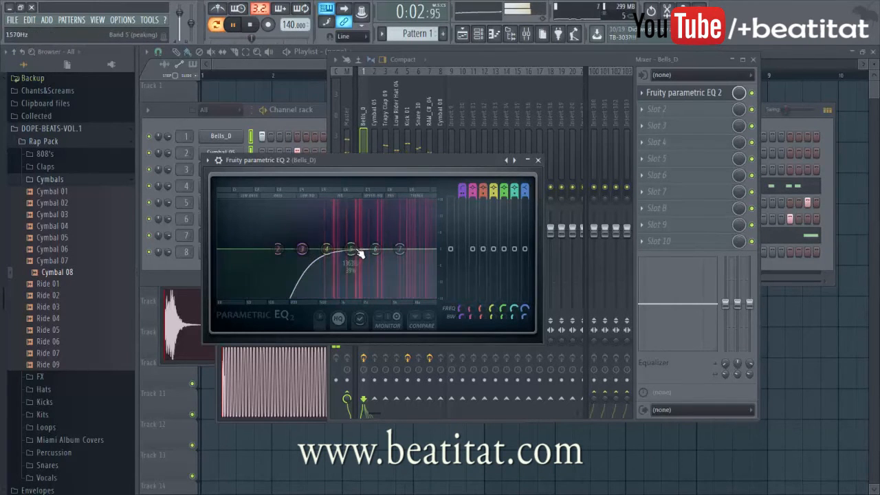
left_click_drag(375, 256, 383, 260)
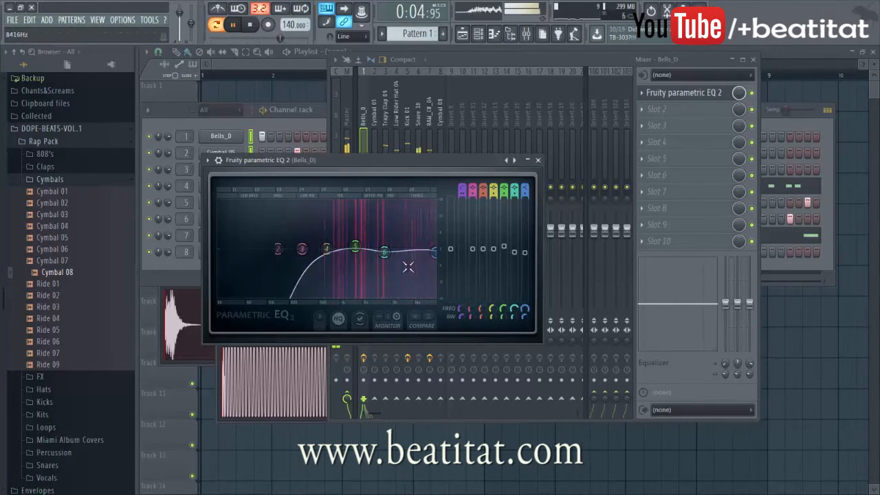
left_click(538, 159)
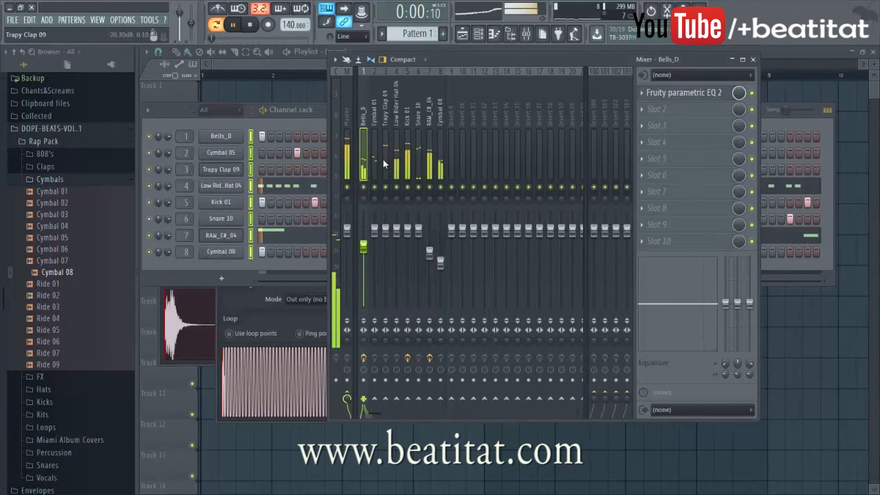
Equalize Snare 10 with Fruity Parametric EQ 2: roll off the lows with band 1, boost bands 4 and 6, cut bands 5 and 7.
left_click(383, 154)
left_click(415, 146)
left_click(407, 145)
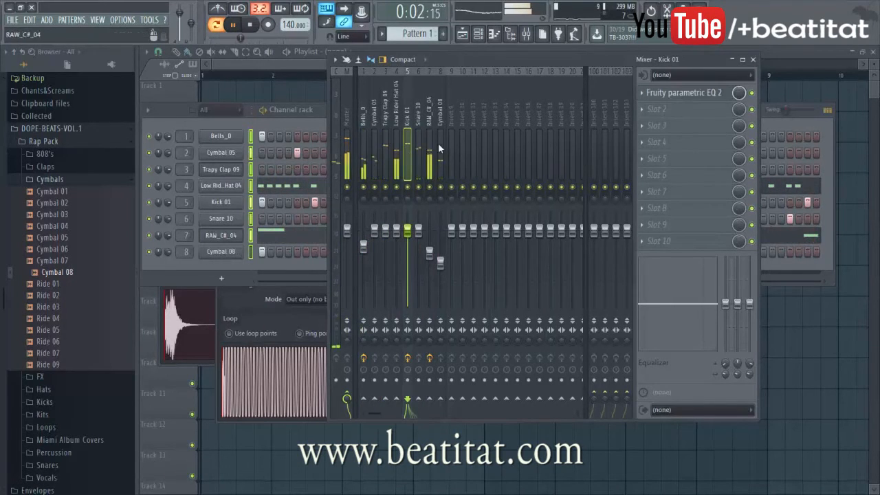
left_click(422, 159)
left_click(657, 92)
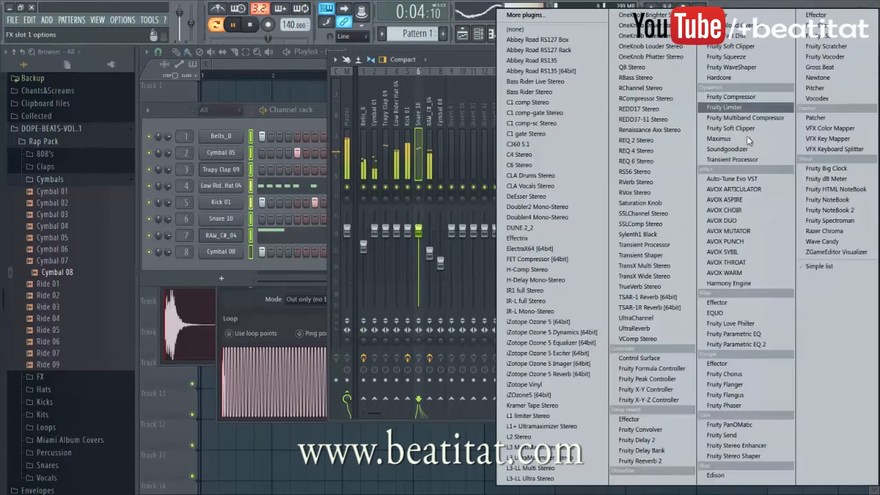
left_click(723, 322)
mouse_move(491, 218)
left_mouse_down()
mouse_move(491, 234)
mouse_move(491, 214)
left_mouse_up()
left_click_drag(282, 278, 464, 285)
left_click_drag(414, 272, 428, 272)
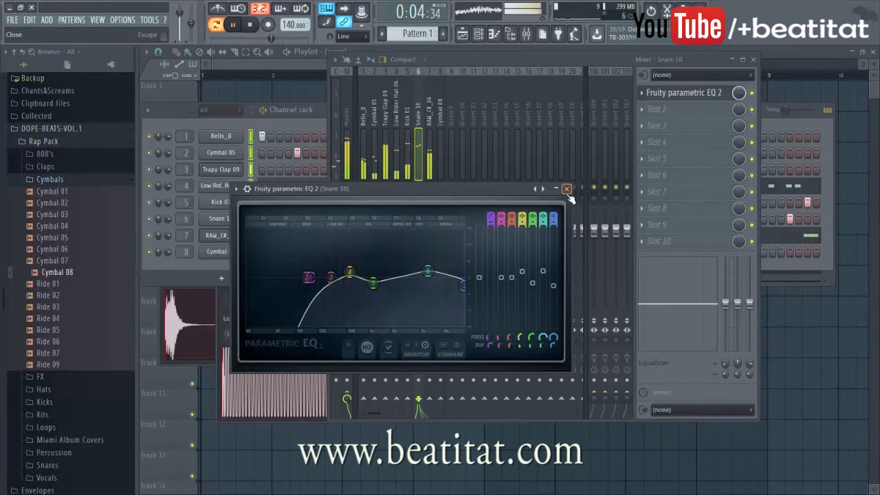
left_click(566, 188)
Lower the Low Rider Hat 04 fader and add Fruity Parametric EQ 2 with the lows rolled off, band 6 raised and band 7 lowered.
left_click(398, 165)
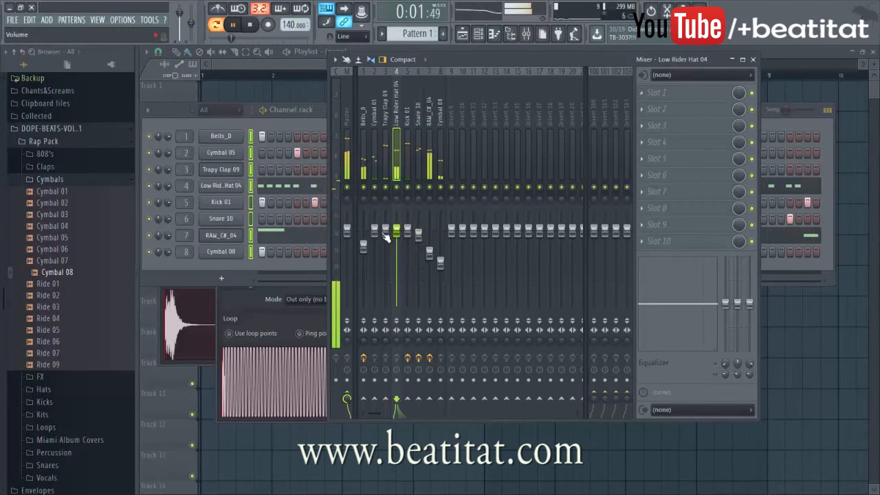
left_click_drag(397, 231, 397, 241)
left_click(657, 97)
left_click(776, 330)
mouse_move(434, 159)
left_mouse_down()
mouse_move(433, 167)
mouse_move(434, 159)
left_mouse_up()
left_click_drag(225, 220, 407, 225)
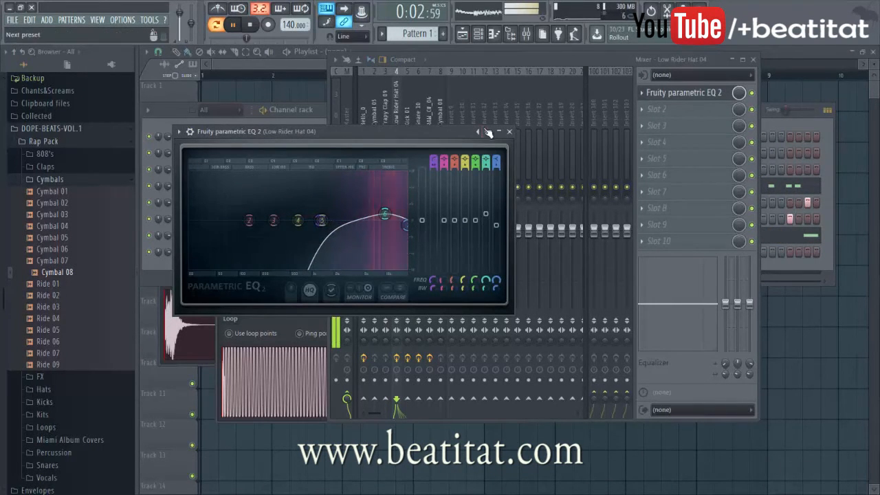
left_click(509, 132)
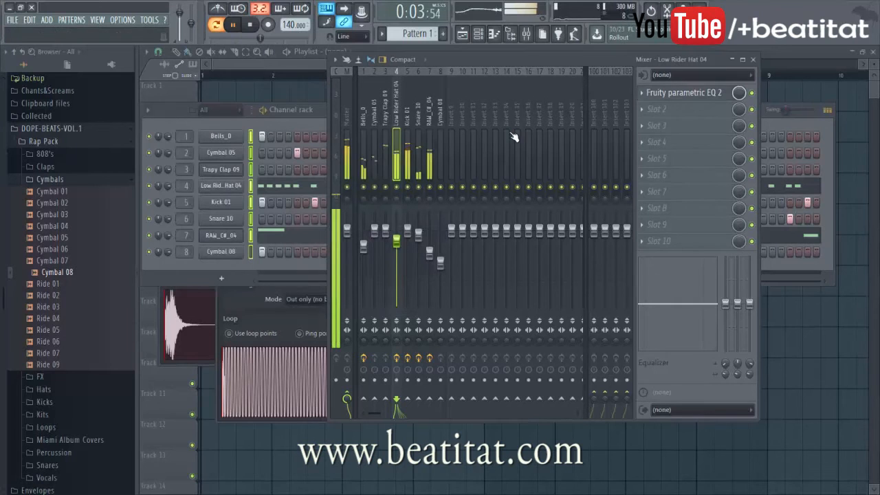
Lower the Cymbal 05 and Cymbal 08 faders slightly, then close and reopen the Mixer.
left_click(374, 141)
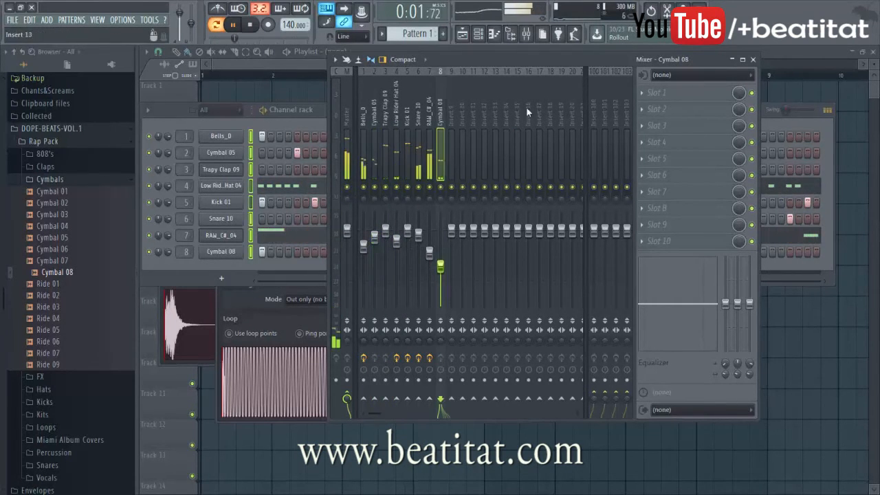
left_click(753, 59)
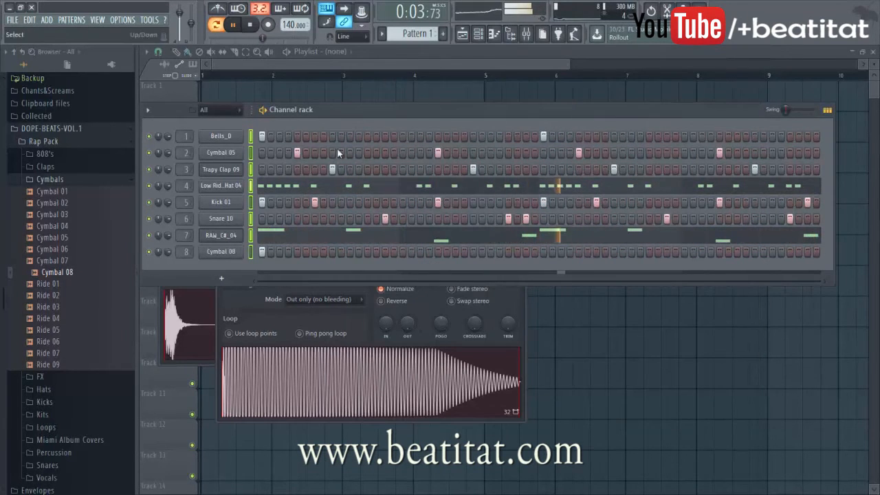
left_click(524, 35)
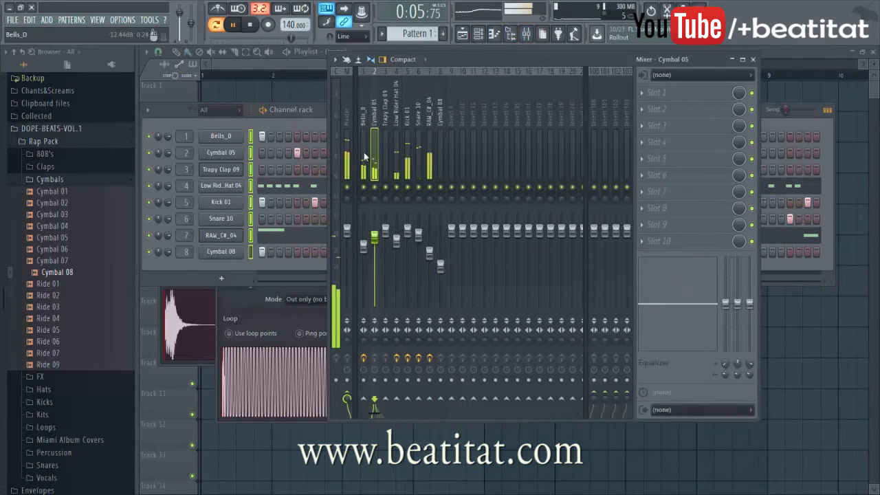
Add Gross Beat to slot 3 of the Bells_D track with the 1/2 Speed time preset, and lower the track's fader to about -6.7 dB.
left_click(364, 152)
left_click(657, 125)
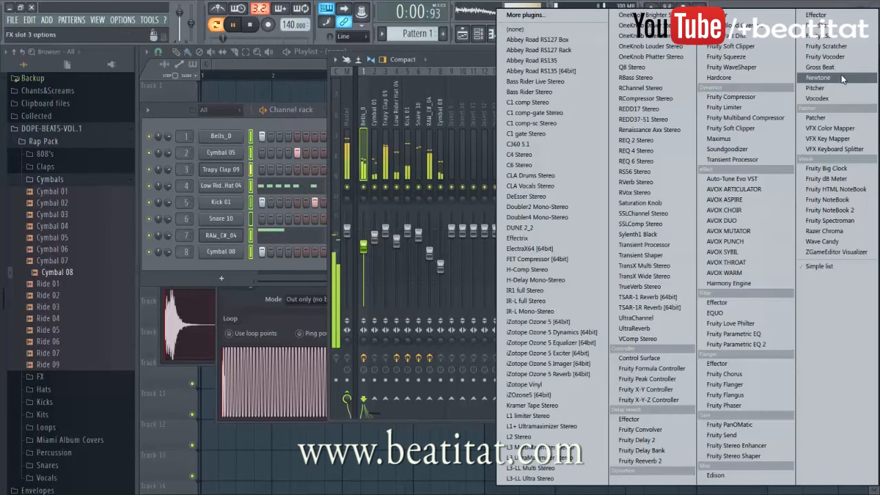
left_click(820, 67)
left_click(236, 189)
mouse_move(252, 221)
left_click(379, 242)
key("space")
left_click(323, 326)
key("space")
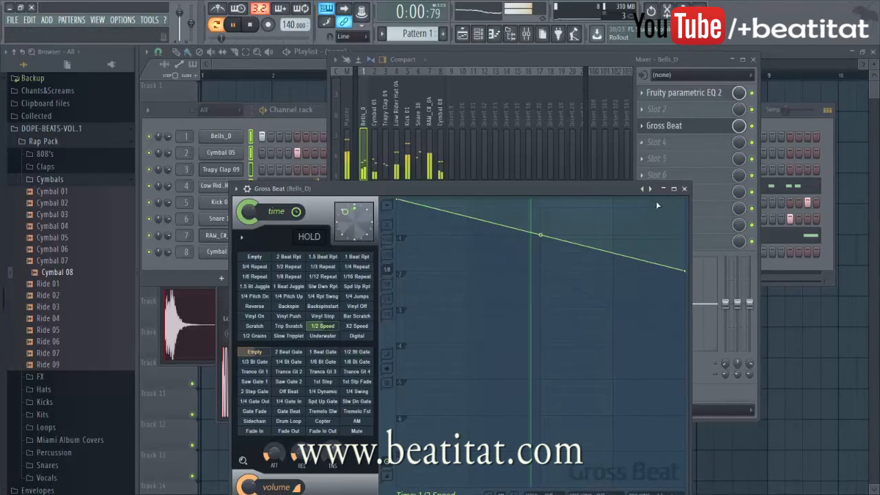
left_click(684, 189)
left_click_drag(365, 259, 365, 264)
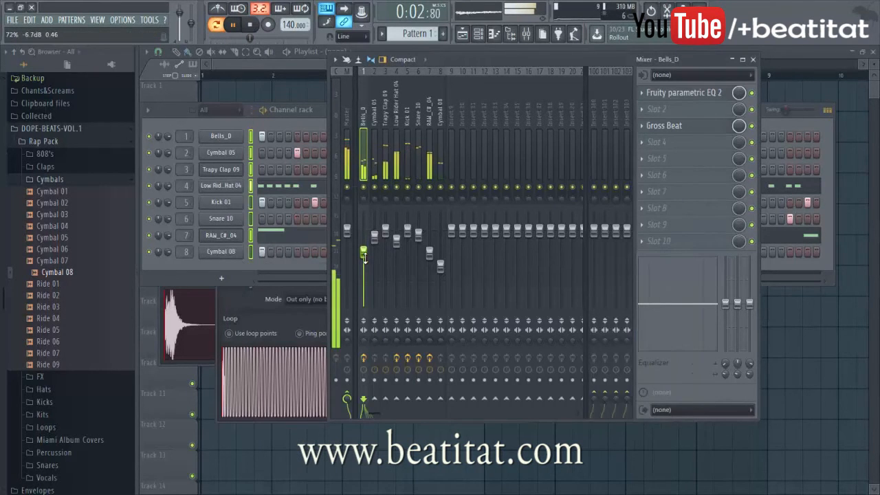
Stop playback and audition the Ride samples in the Cymbals folder, including Ride 05, 06, 07 and 09.
left_click(291, 269)
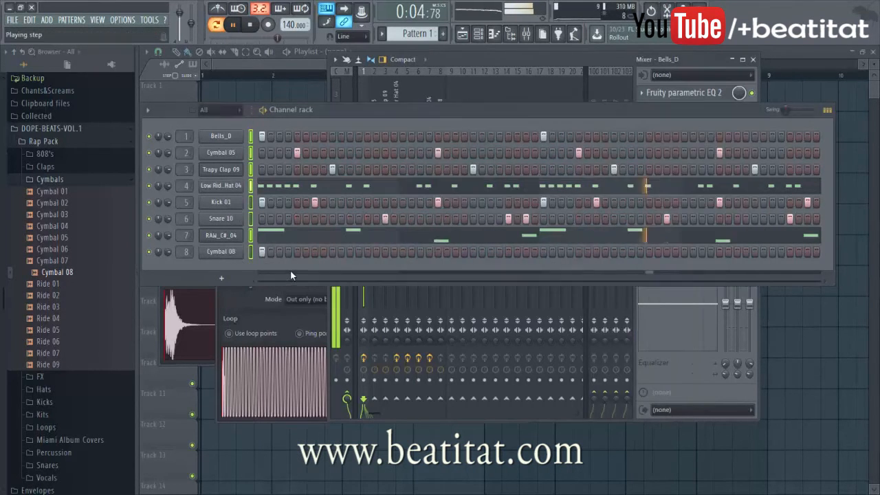
left_click(69, 295)
key("space")
left_click(62, 331)
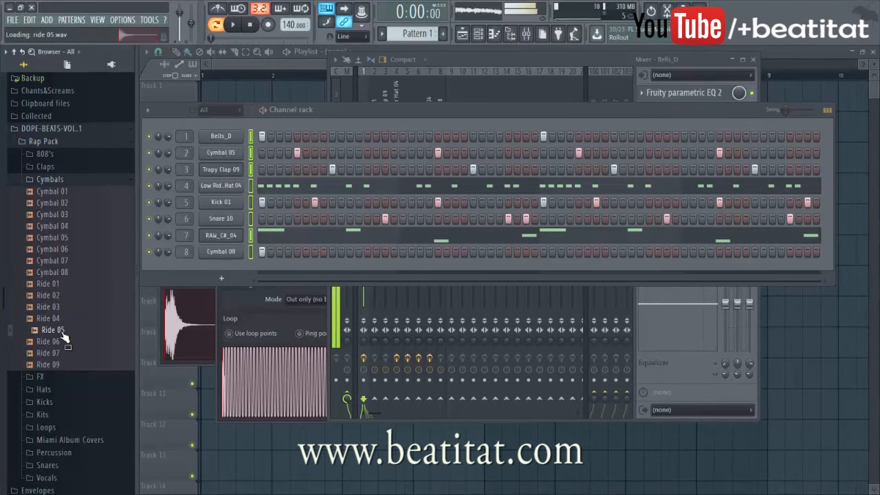
left_click(62, 342)
left_click(63, 353)
left_click(64, 364)
Load Ride 09 as a new channel, close its settings, and place hits on steps 13 and 45.
left_click_drag(69, 349, 251, 267)
left_click(296, 363)
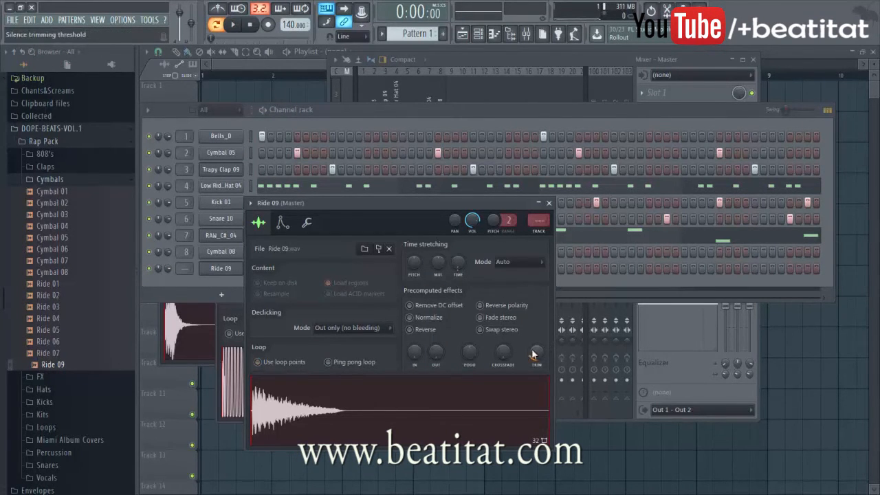
left_click(549, 203)
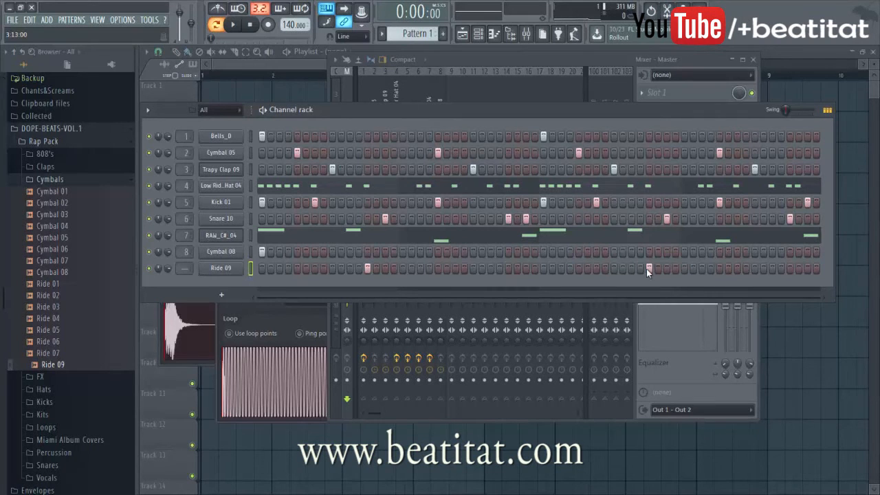
Assign Ride 09 to a free mixer track, play the pattern, and lower the track's fader to about -1.7 dB.
left_click(225, 270)
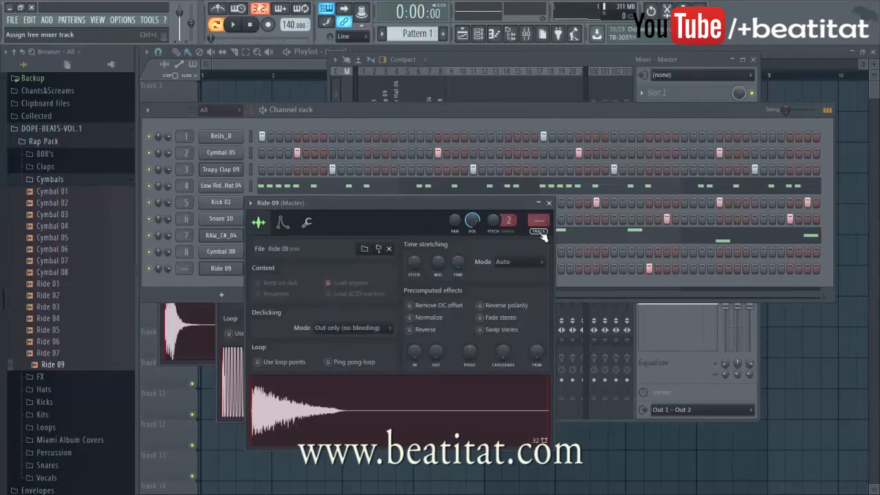
left_click(540, 232)
key("space")
left_click_drag(452, 231, 452, 238)
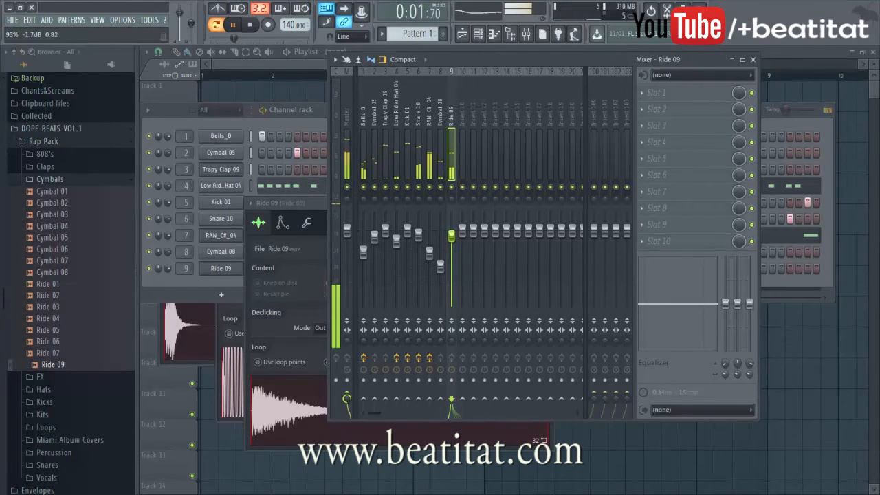
Insert Fruity Parametric EQ 2 in slot 1 of the Ride 09 track, change band 1's type and adjust the curve.
left_click(653, 92)
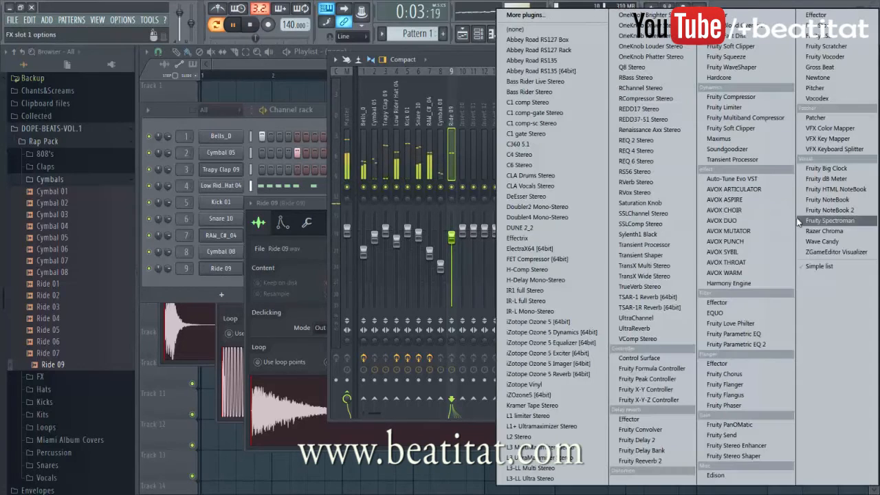
left_click(762, 346)
left_click_drag(462, 191, 462, 211)
left_click_drag(254, 249, 439, 250)
left_click(538, 160)
Insert Fruity Delay 2 in slot 3 of the Ride 09 track with ping-pong feedback and lower the track's fader slightly.
left_click(657, 125)
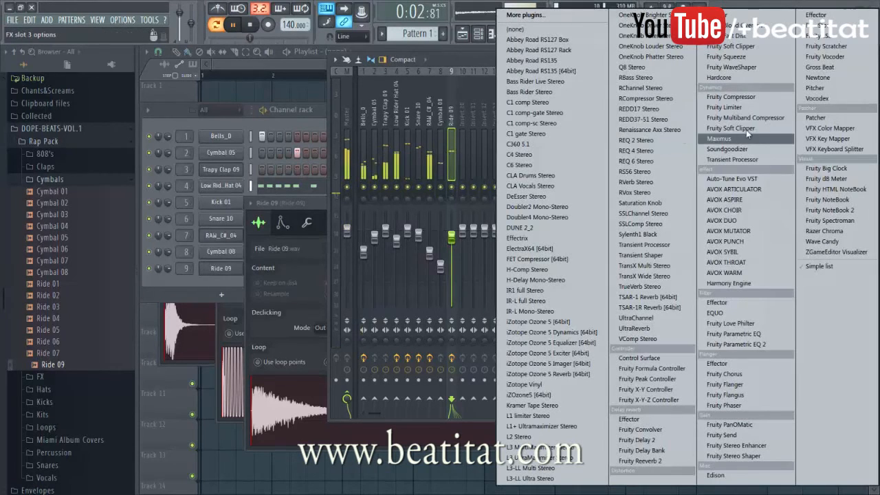
left_click(661, 440)
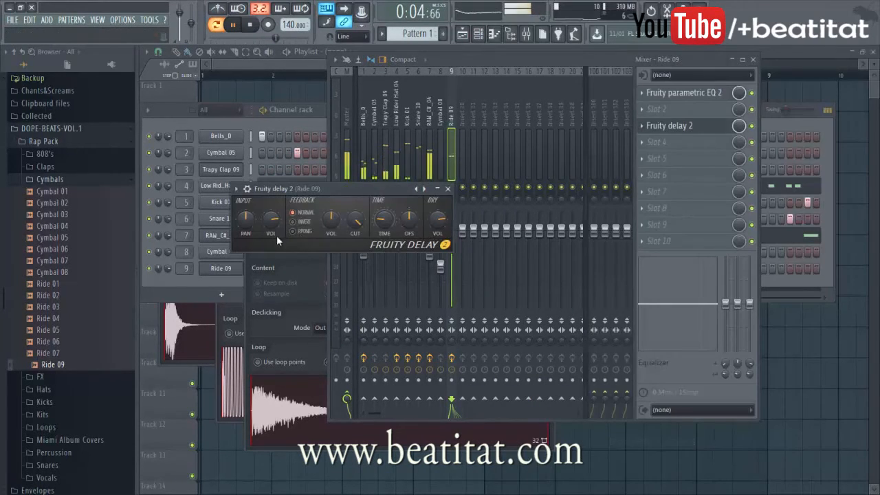
left_click(292, 231)
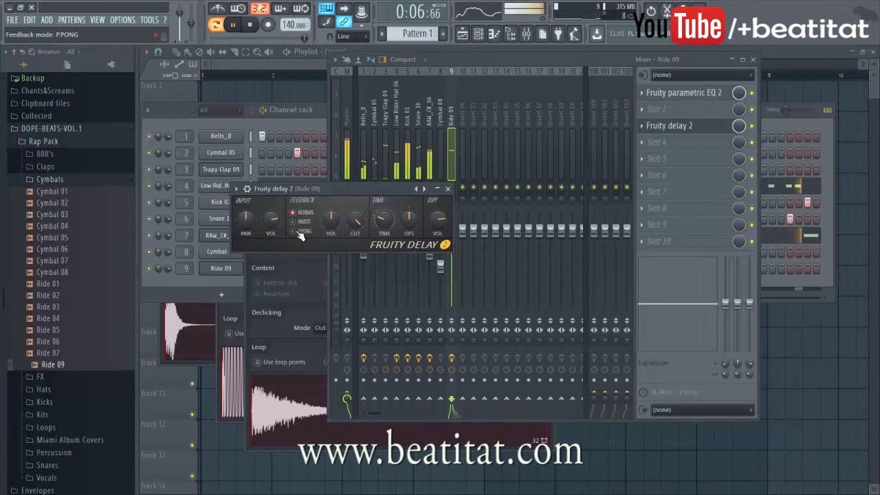
left_click(448, 189)
left_click_drag(459, 244, 456, 252)
Insert Fruity Reeverb 2 in slot 4 of the Ride 09 track and close its window.
left_click(687, 141)
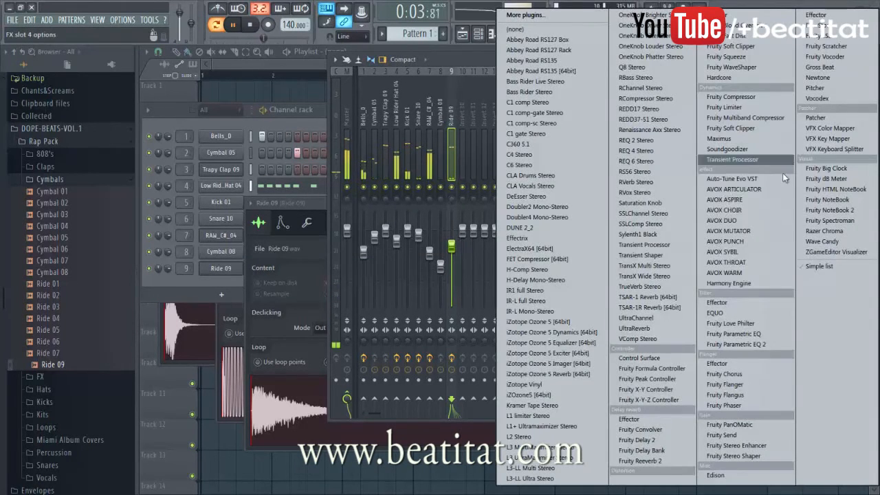
left_click(646, 460)
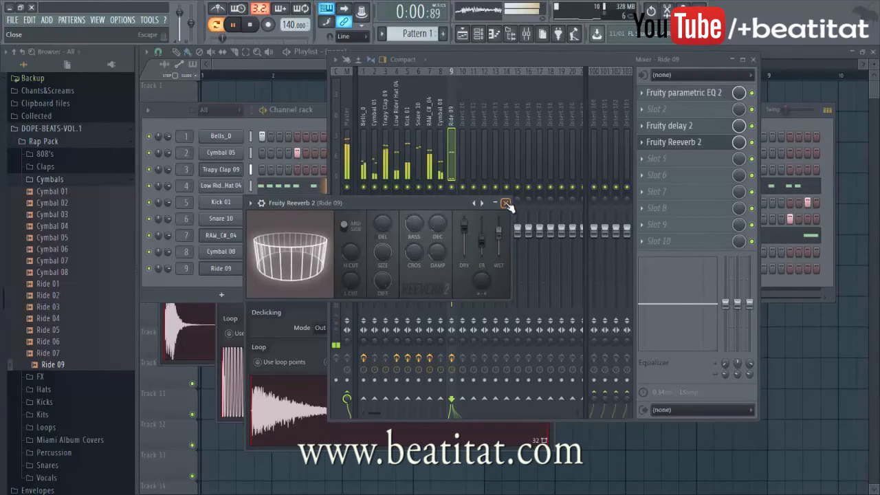
left_click(505, 203)
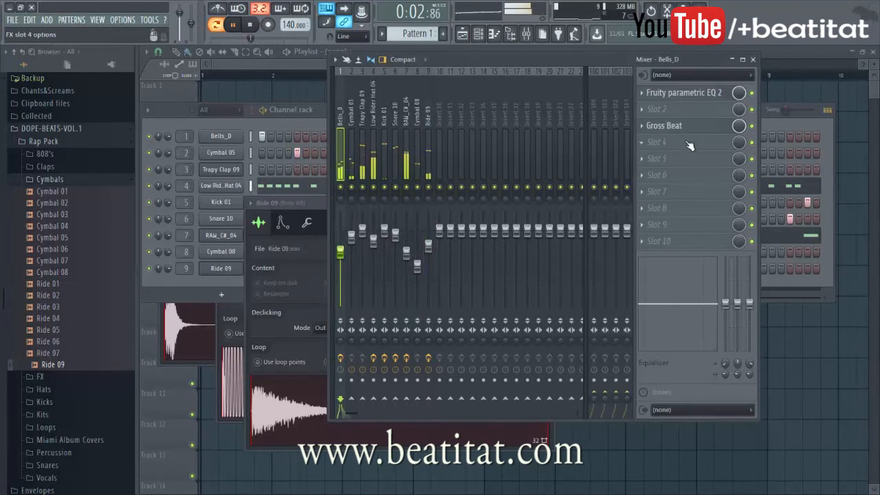
Insert a second Gross Beat in slot 4 of the Bells_D track.
left_click(711, 141)
left_click(837, 68)
right_click(628, 250)
left_click(699, 202)
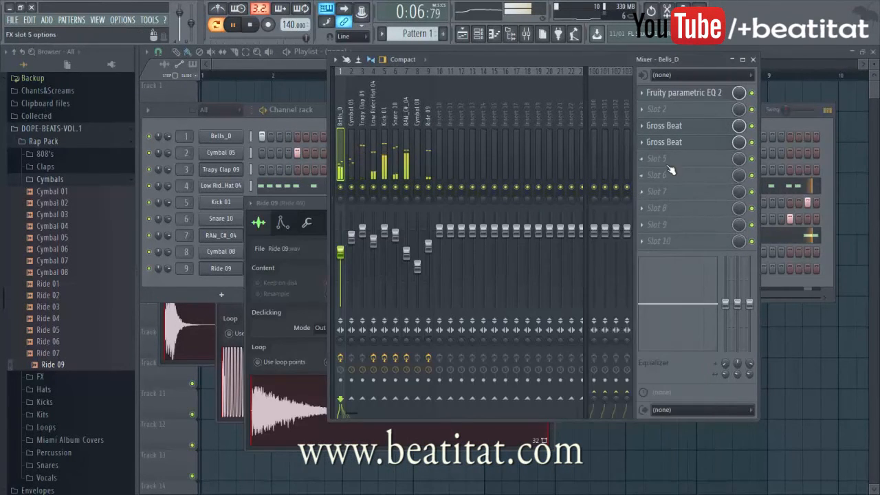
Insert Fruity Reeverb 2 in slot 5 of the Bells_D track and close its window.
left_click(667, 158)
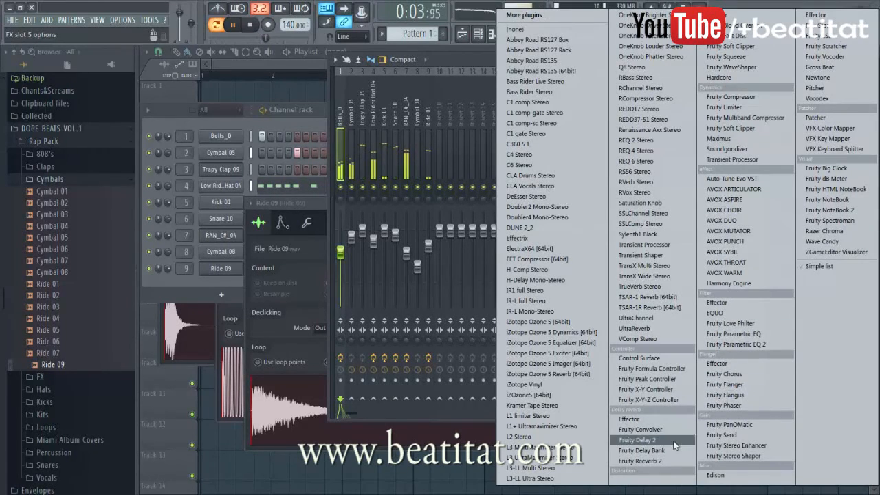
left_click(668, 459)
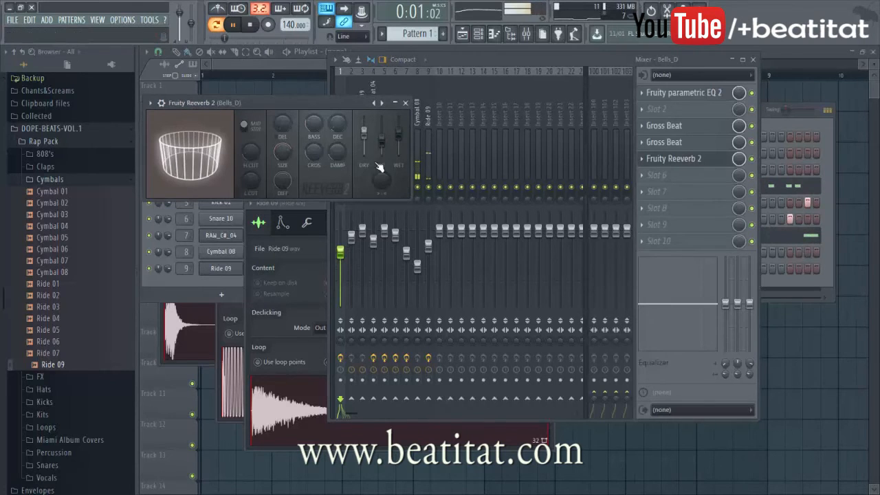
left_click(406, 104)
Stop playback, audition samples in the Hats folder, and load SloMo Hat as a new channel in the channel rack.
left_click(213, 145)
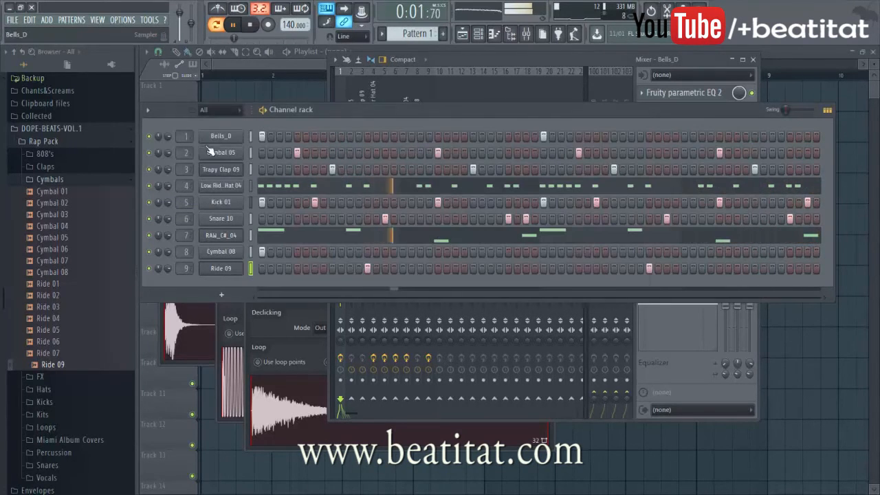
left_click(93, 179)
left_click(75, 206)
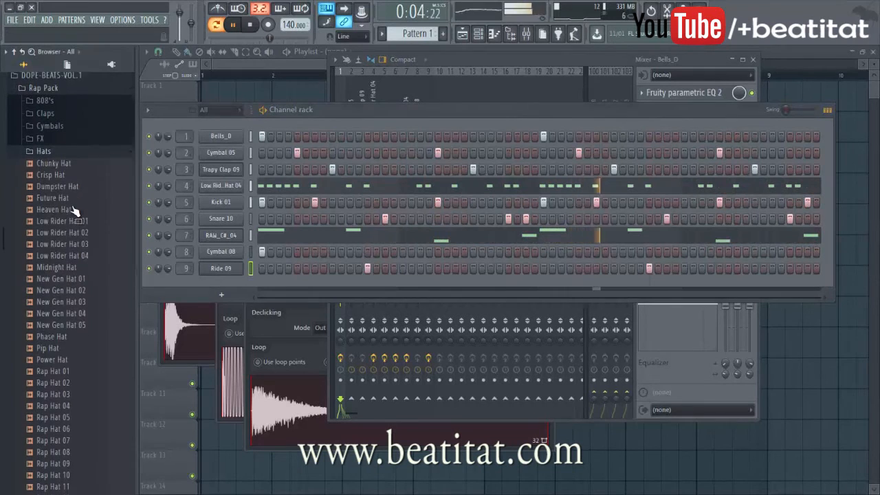
scroll(67, 362, "down", 3)
key("space")
left_click(71, 440)
left_click_drag(54, 463, 273, 288)
key("space")
key("space")
Turn off loop points for SloMo Hat, assign it to mixer track 10, and lower that track's fader slightly.
left_click(221, 284)
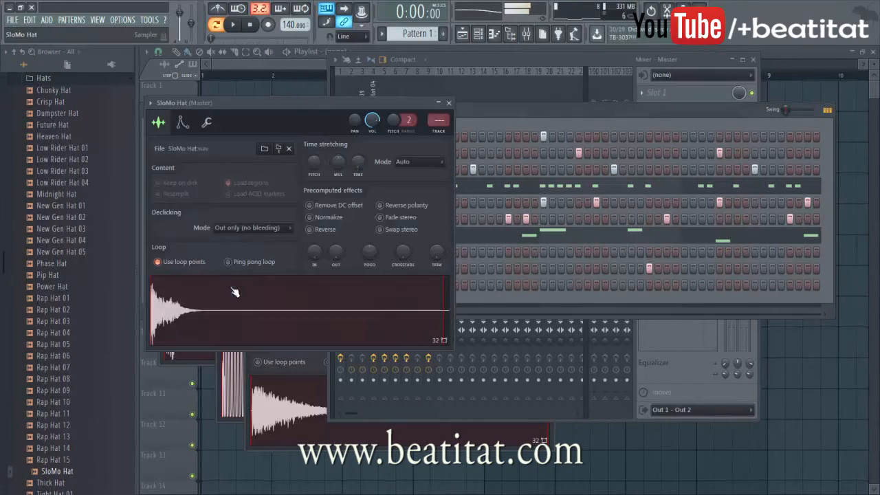
left_click(181, 262)
key("ctrl+l")
left_click_drag(441, 230, 440, 235)
left_click(766, 129)
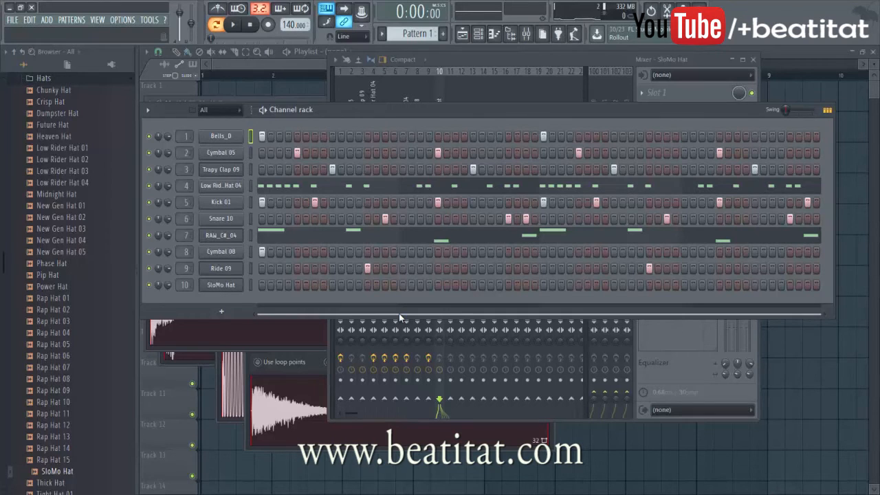
Clear the windows covering the playlist, redisplay the mixer and channel rack, and move the mixer farther right.
left_click(313, 57)
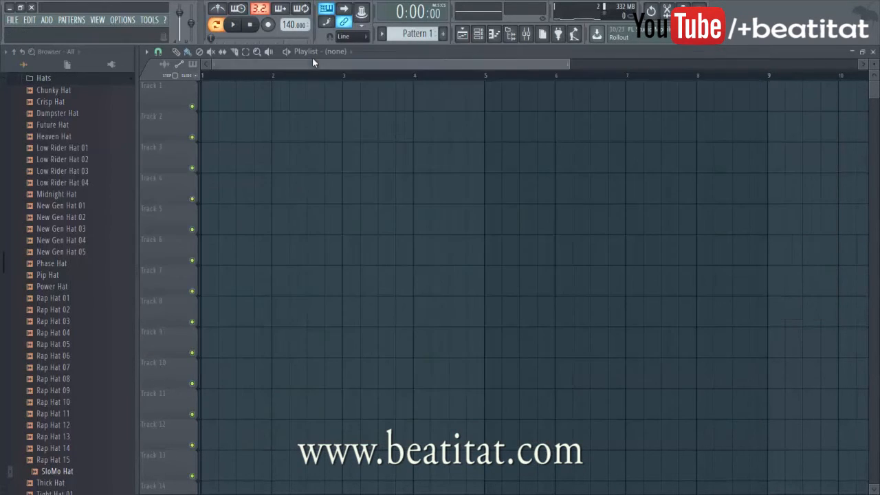
scroll(494, 116, "down", 3)
left_click(527, 34)
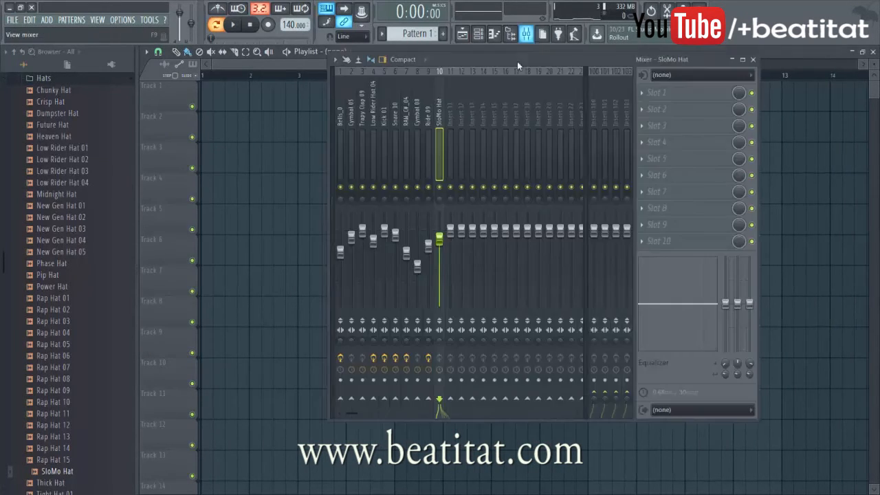
left_click(479, 34)
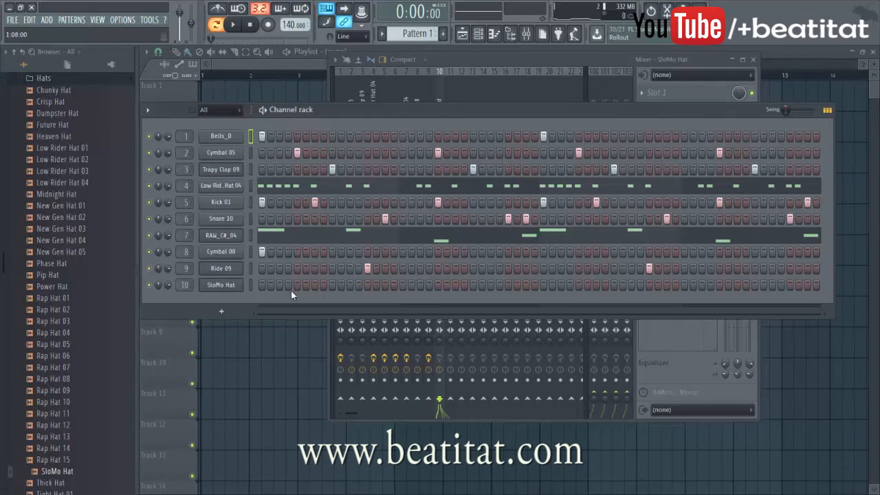
left_click_drag(554, 55, 620, 60)
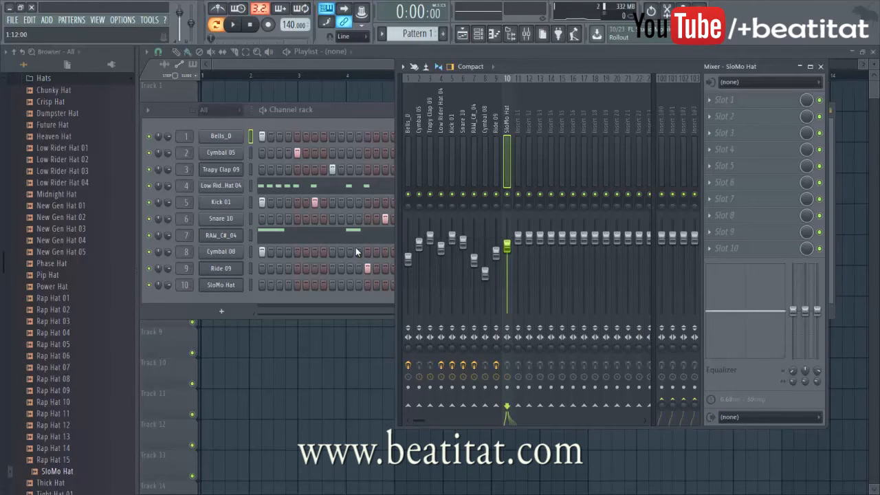
left_click(294, 300)
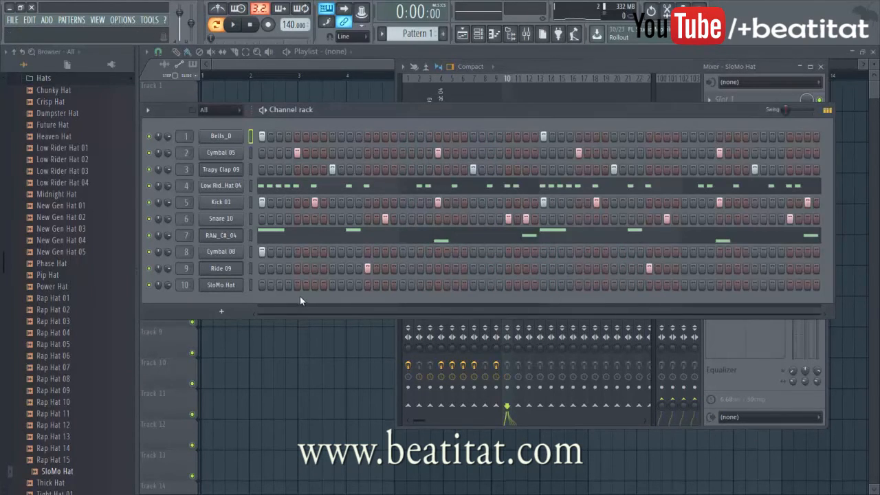